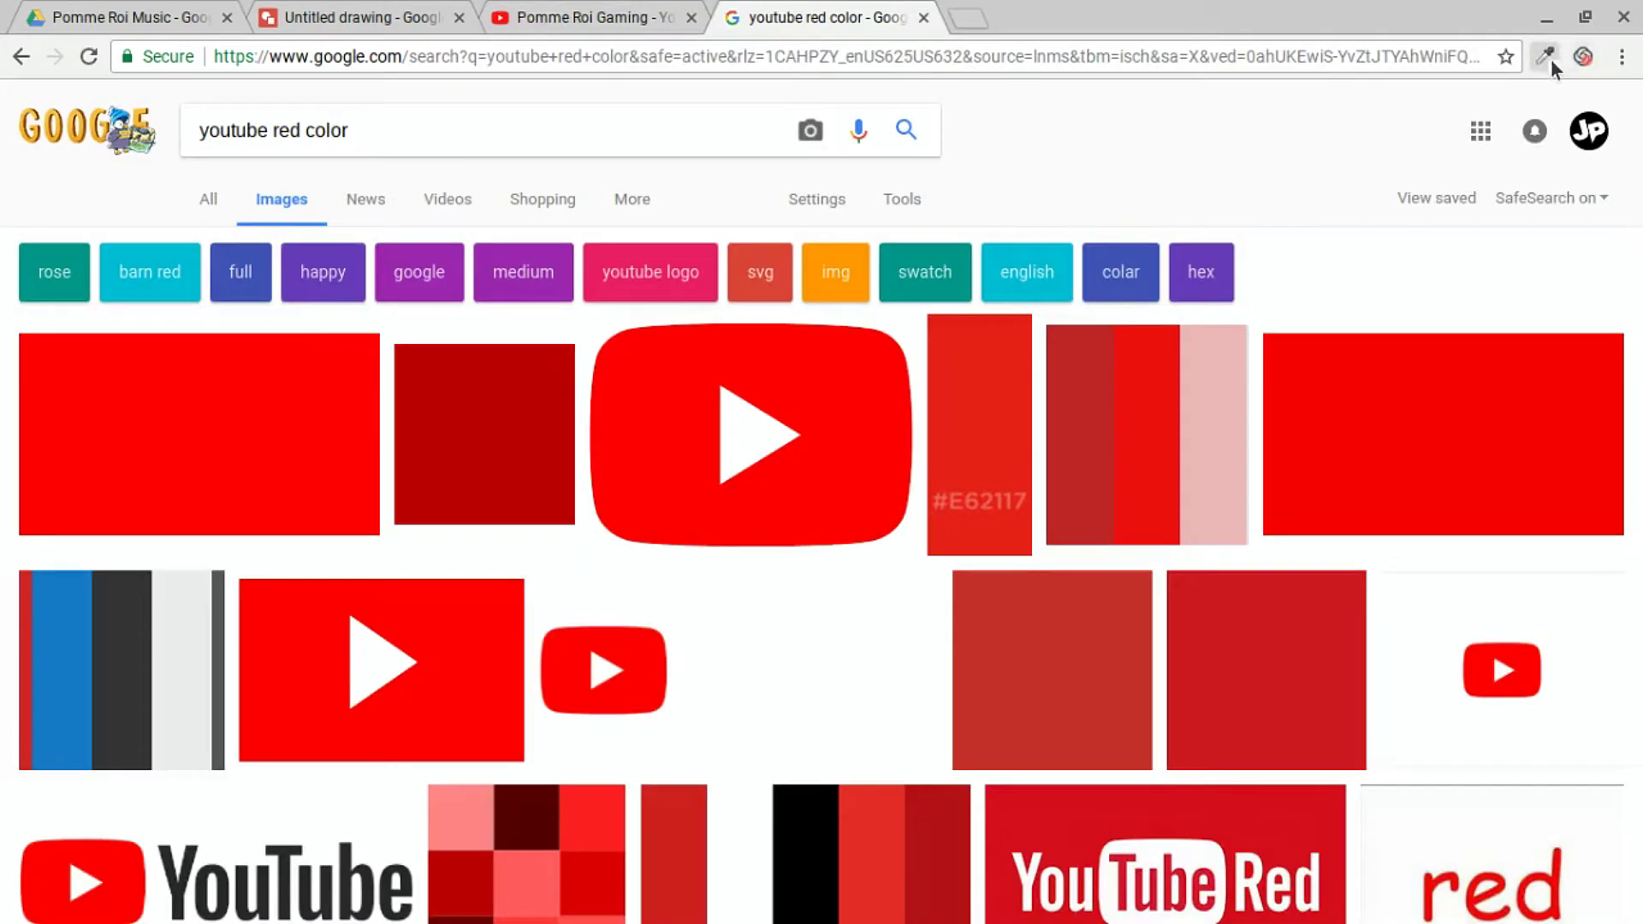
# Sample the YouTube red #FE0002 from a Google image result with the eyedropper and copy it.
pyautogui.click(1544, 56)
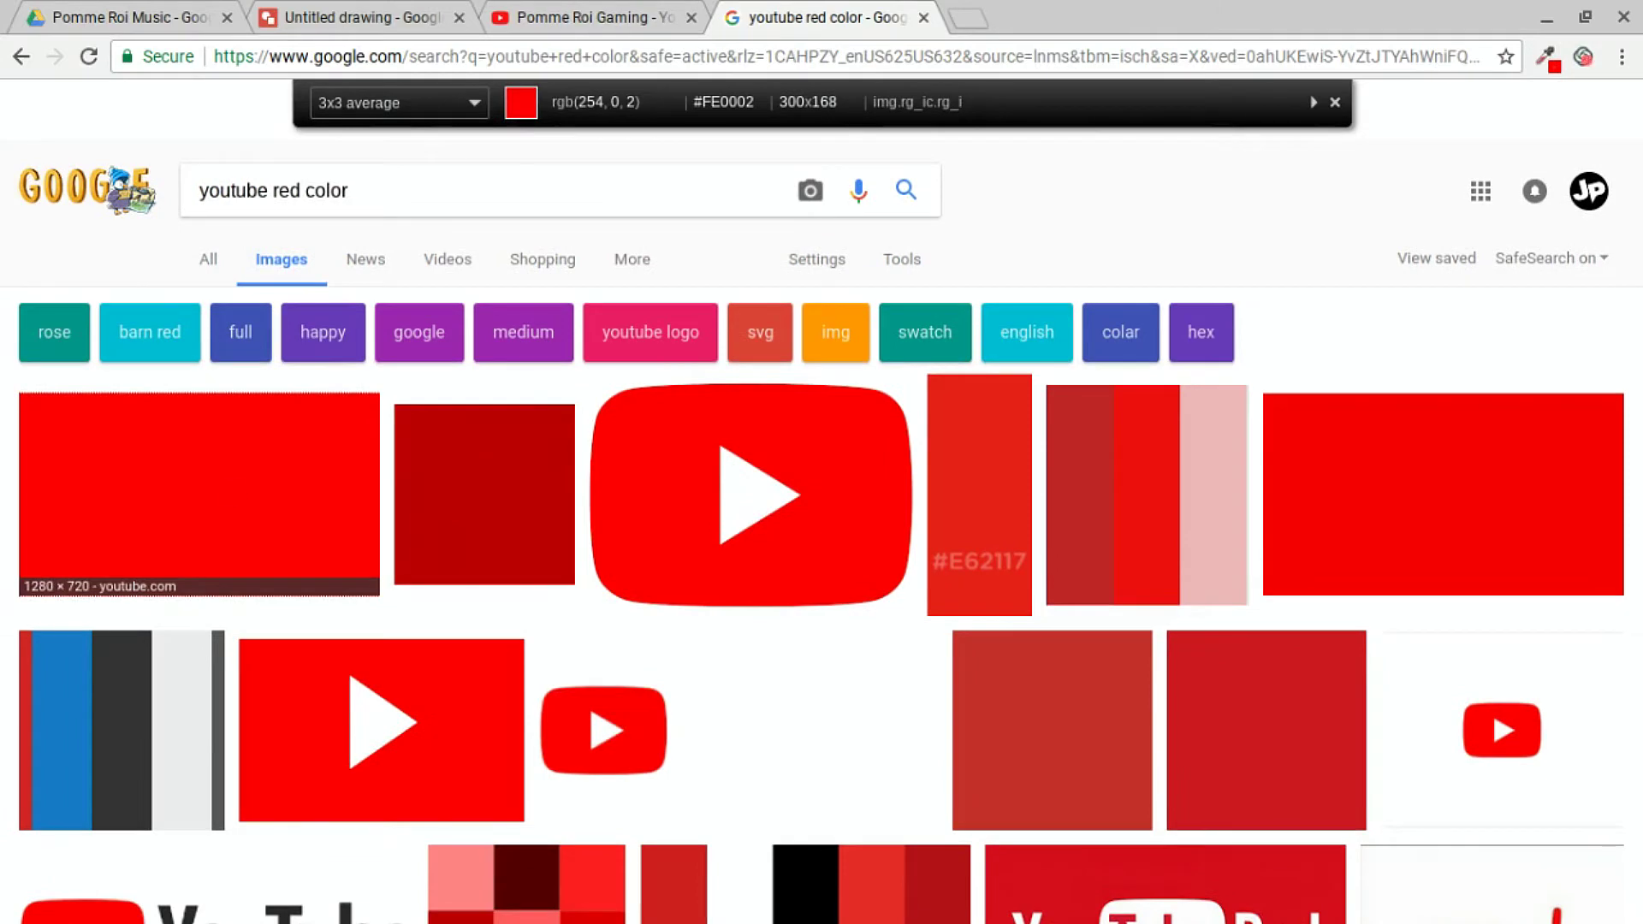
pyautogui.click(230, 495)
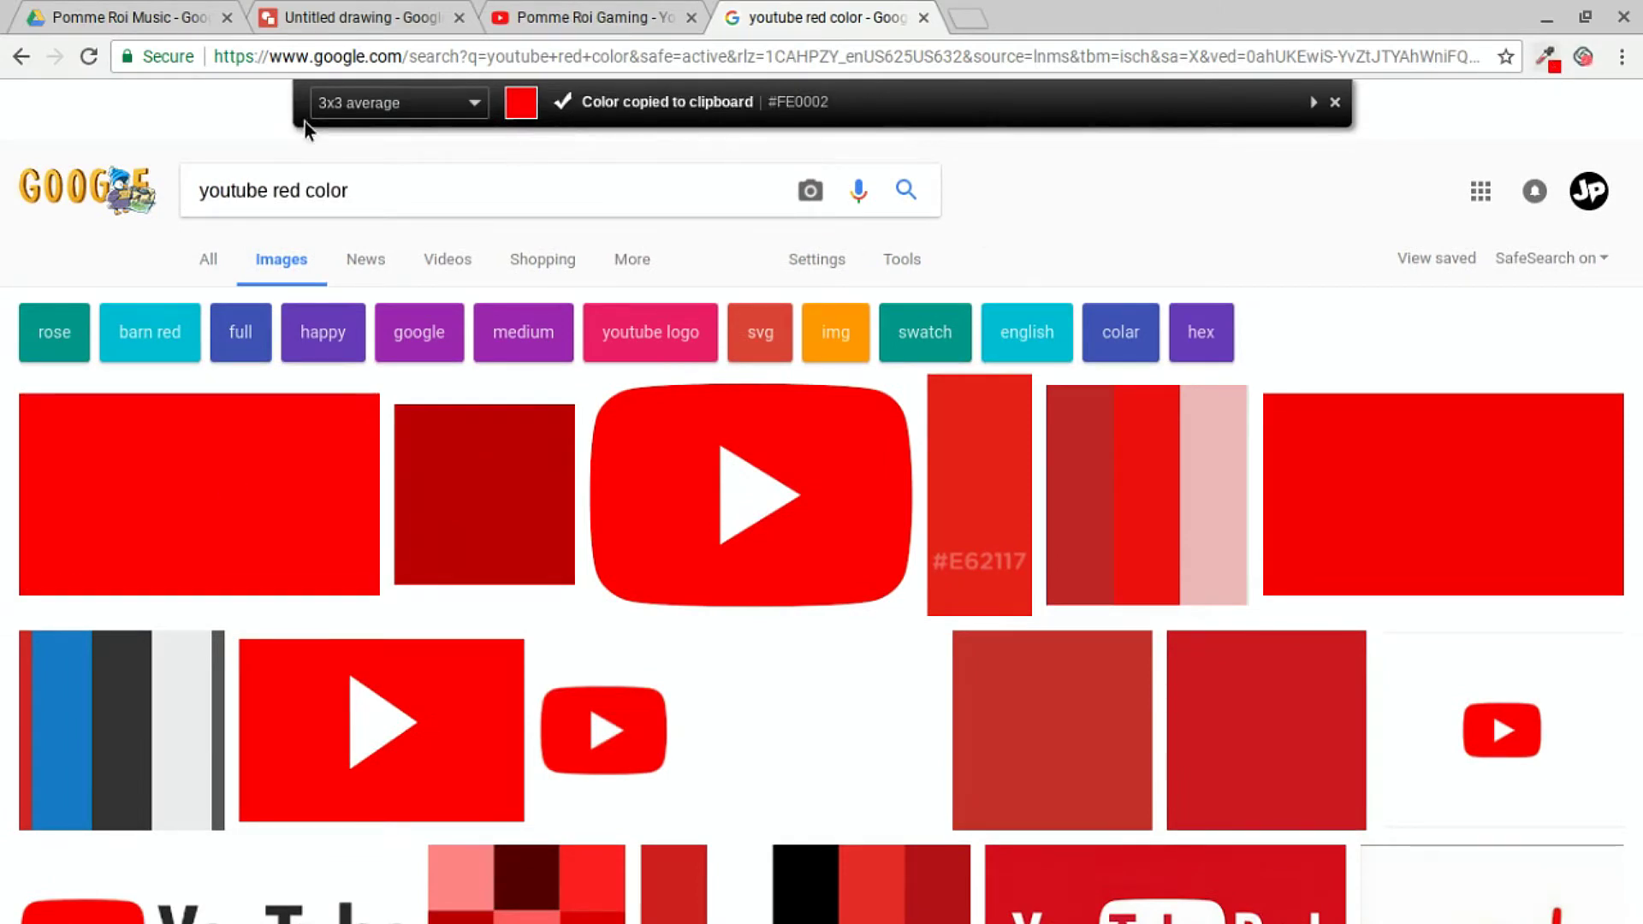
pyautogui.click(363, 15)
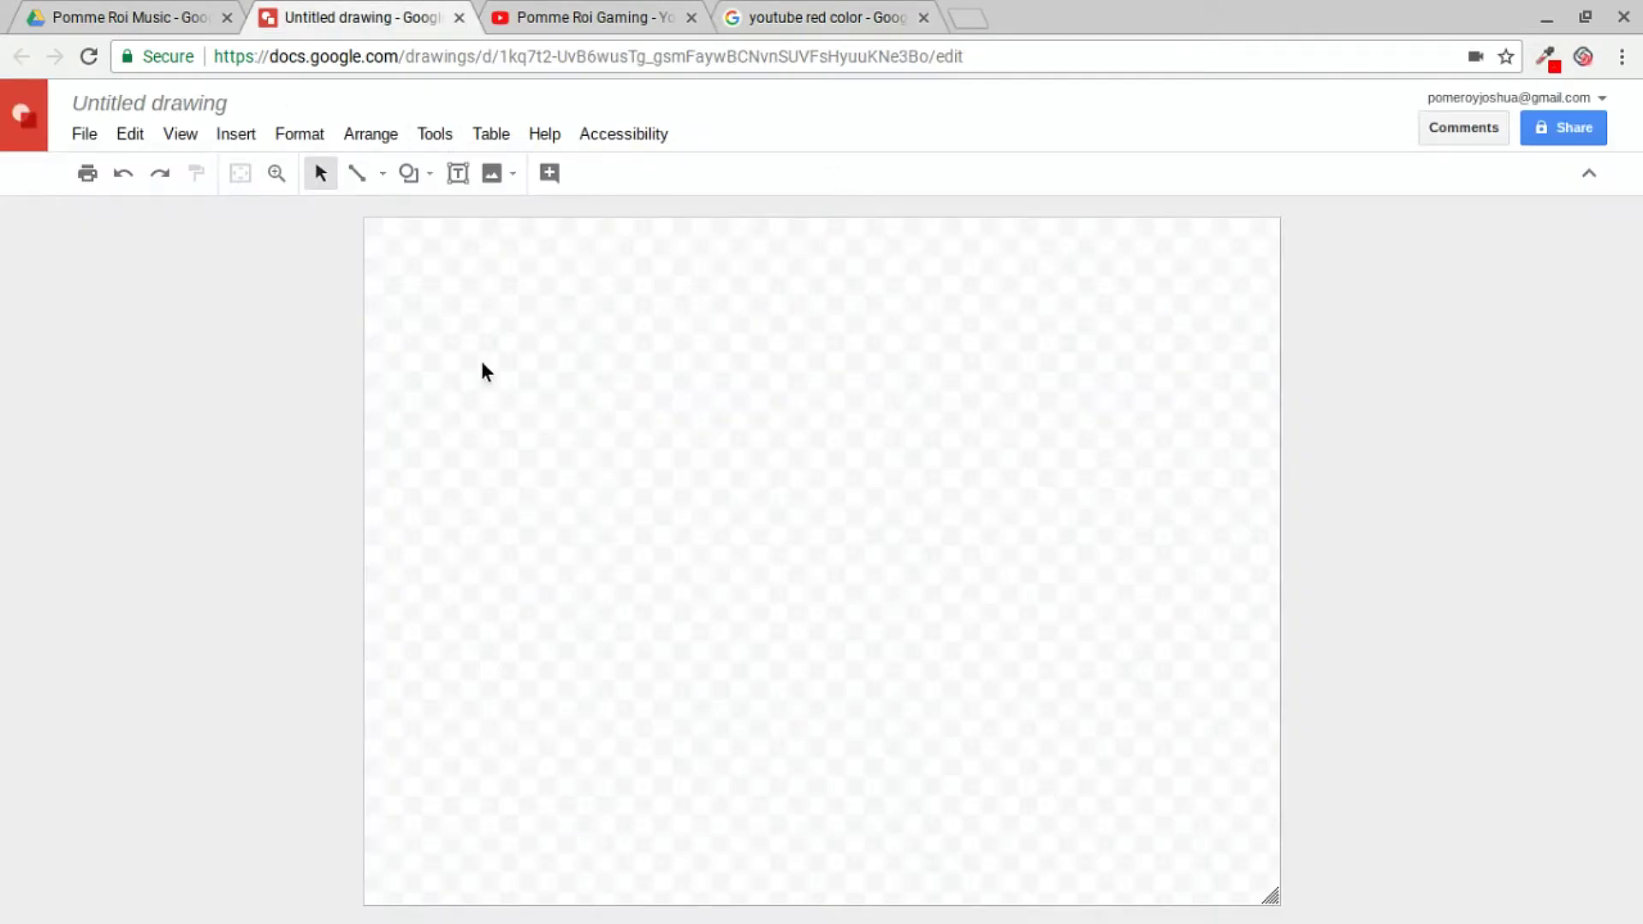
# Set the drawing's page size to a custom 960 × 960 pixels.
pyautogui.click(85, 137)
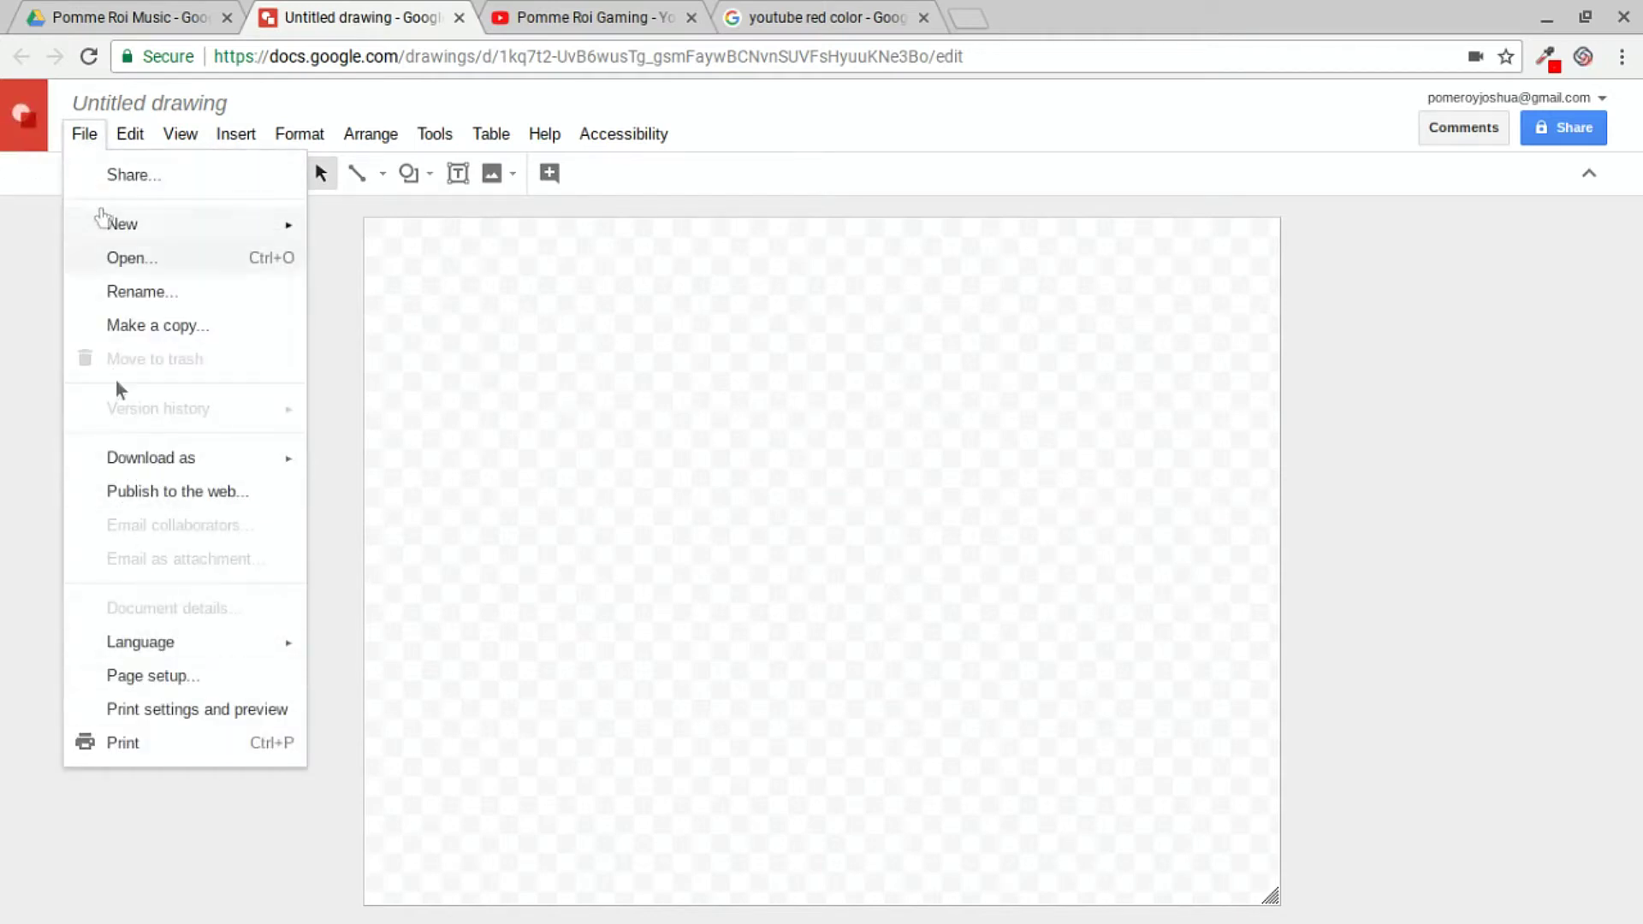
pyautogui.click(174, 685)
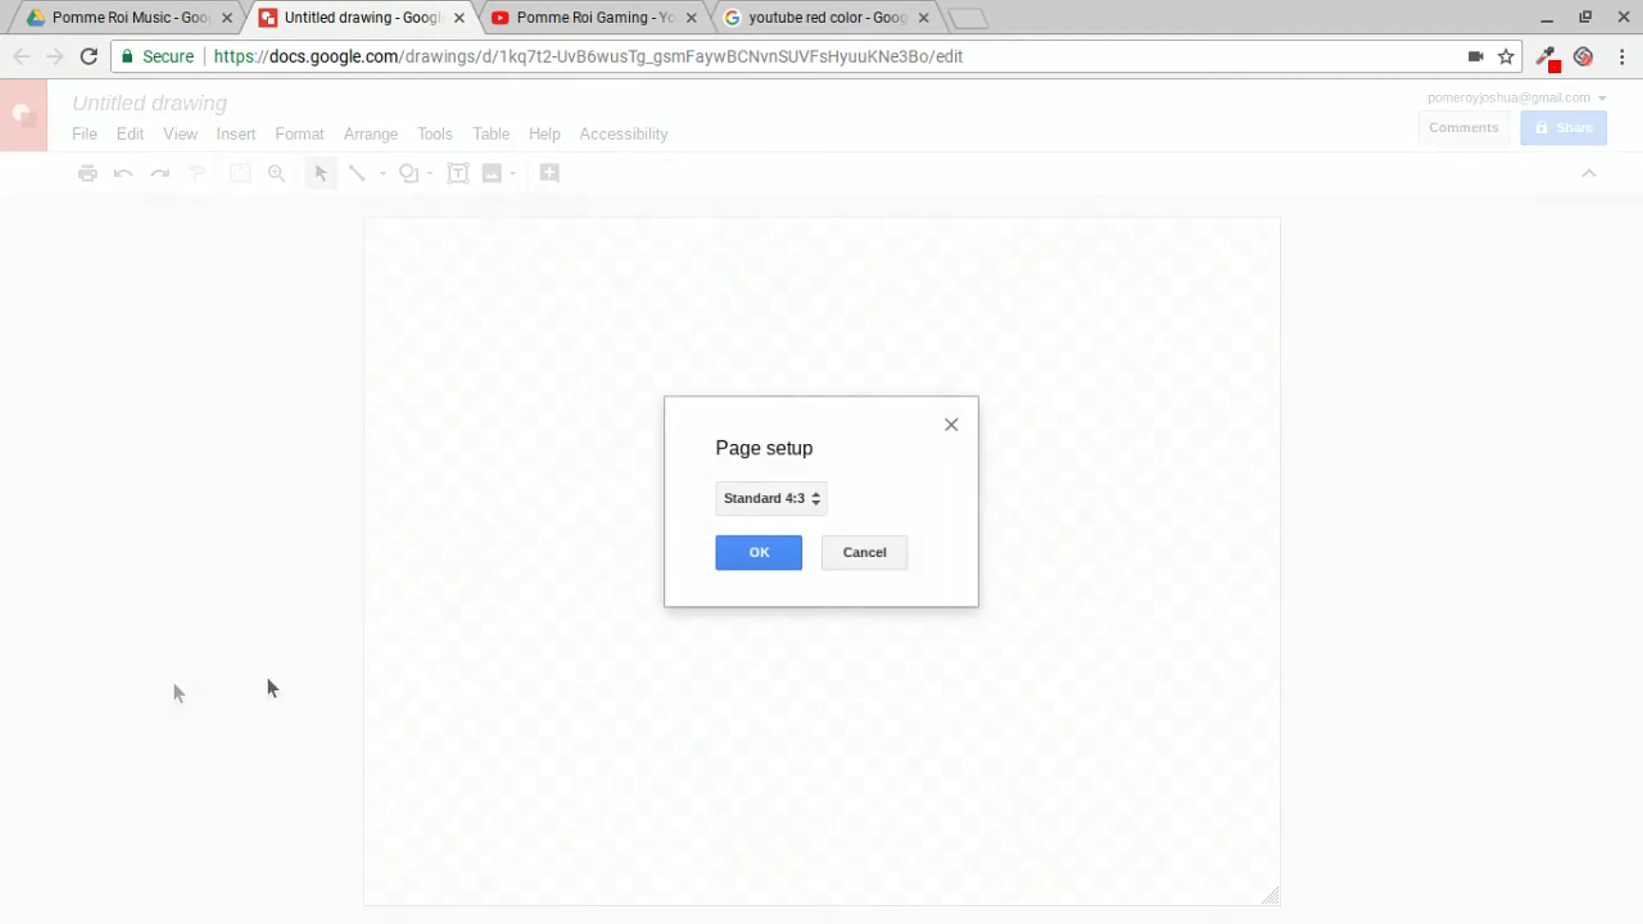
pyautogui.click(791, 497)
pyautogui.click(794, 610)
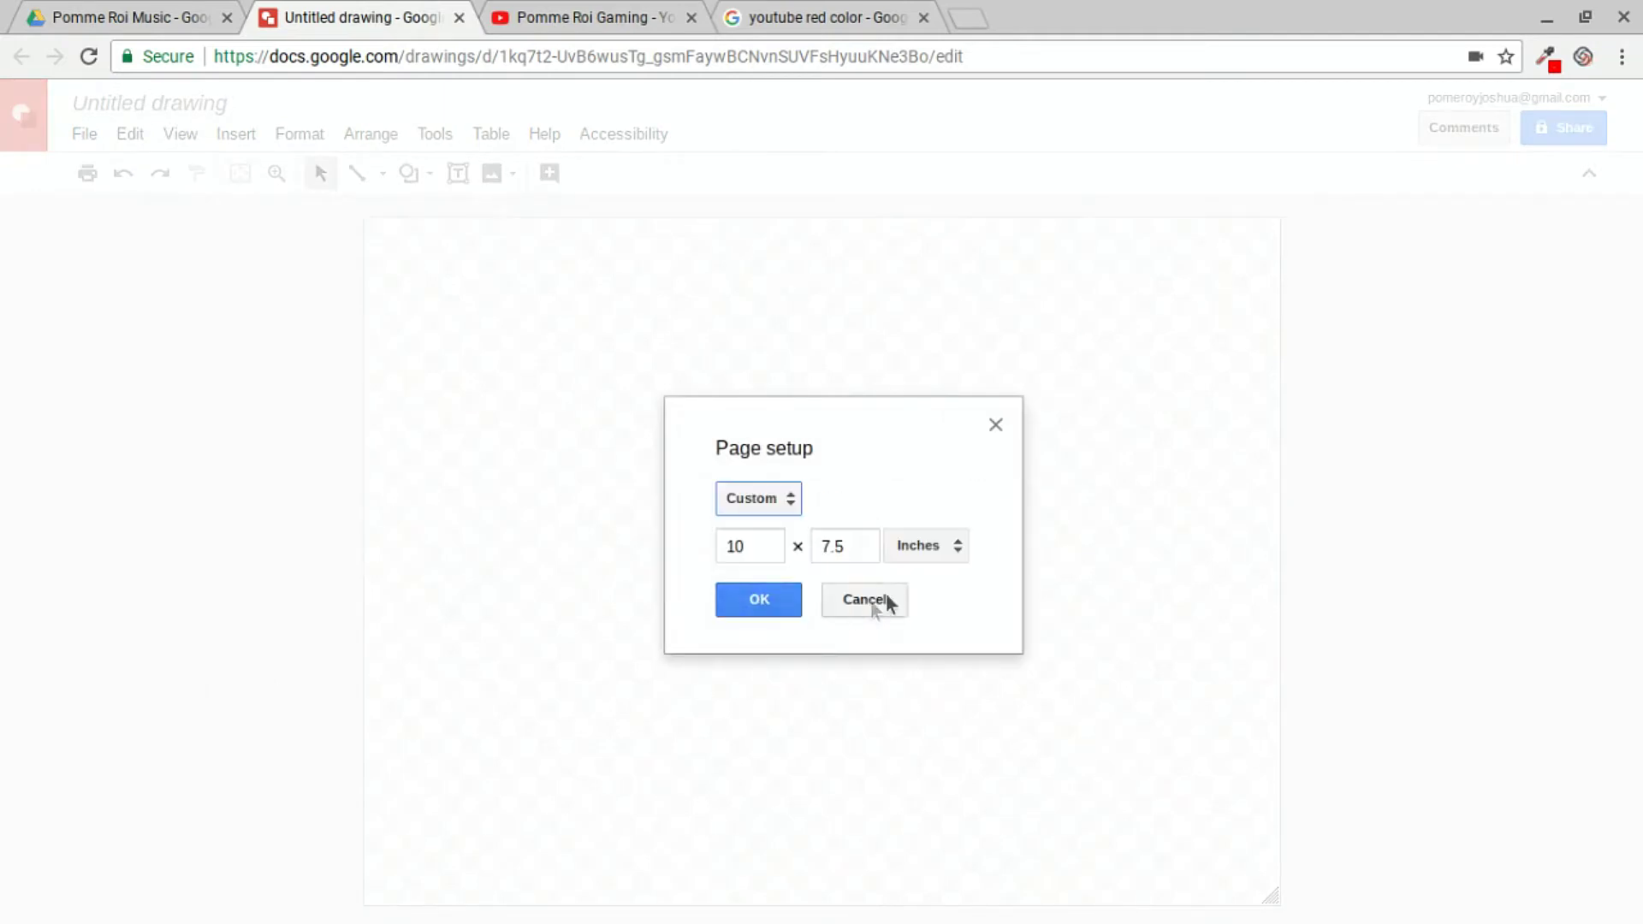
pyautogui.click(914, 553)
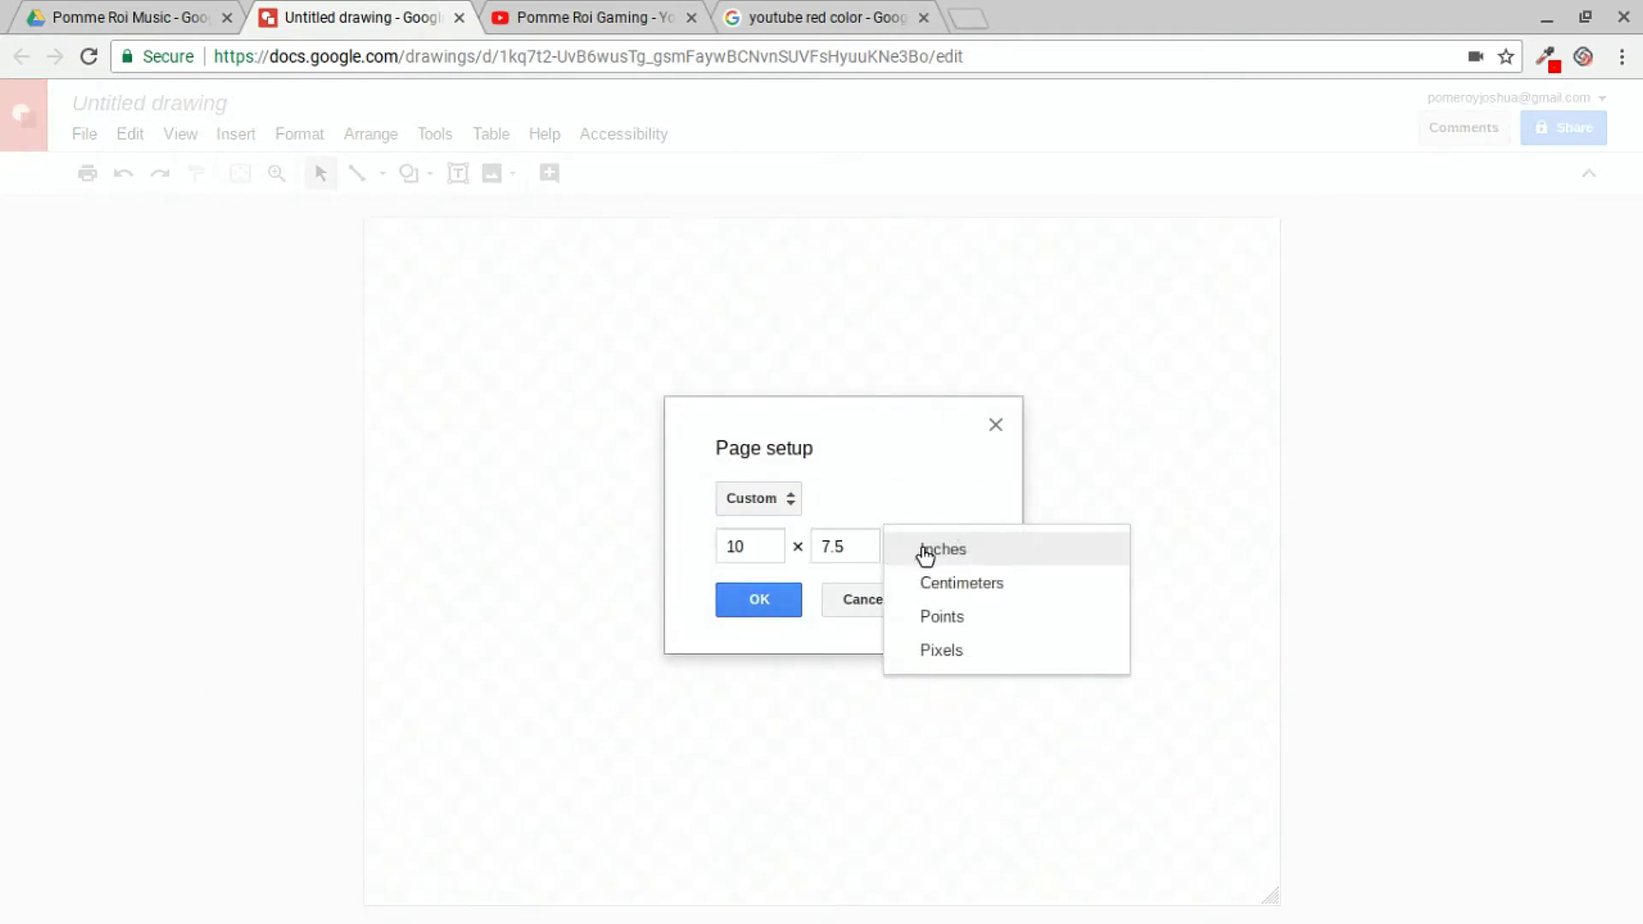
pyautogui.click(981, 659)
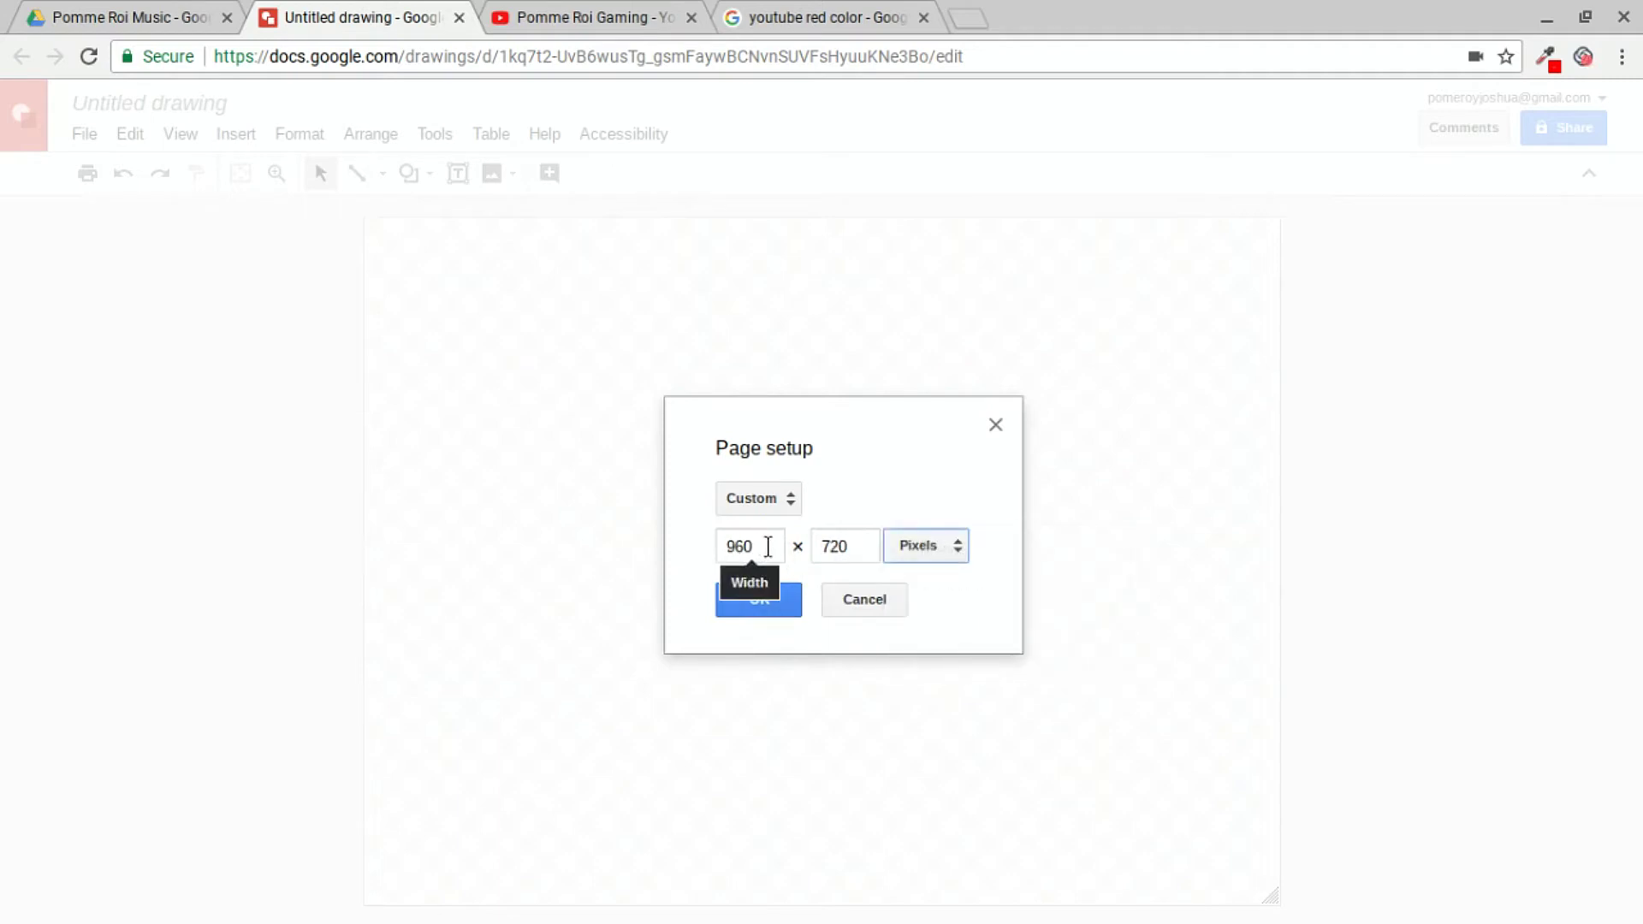
pyautogui.moveTo(767, 546); pyautogui.dragTo(691, 548)
pyautogui.moveTo(853, 545); pyautogui.dragTo(788, 538)
pyautogui.write('960')
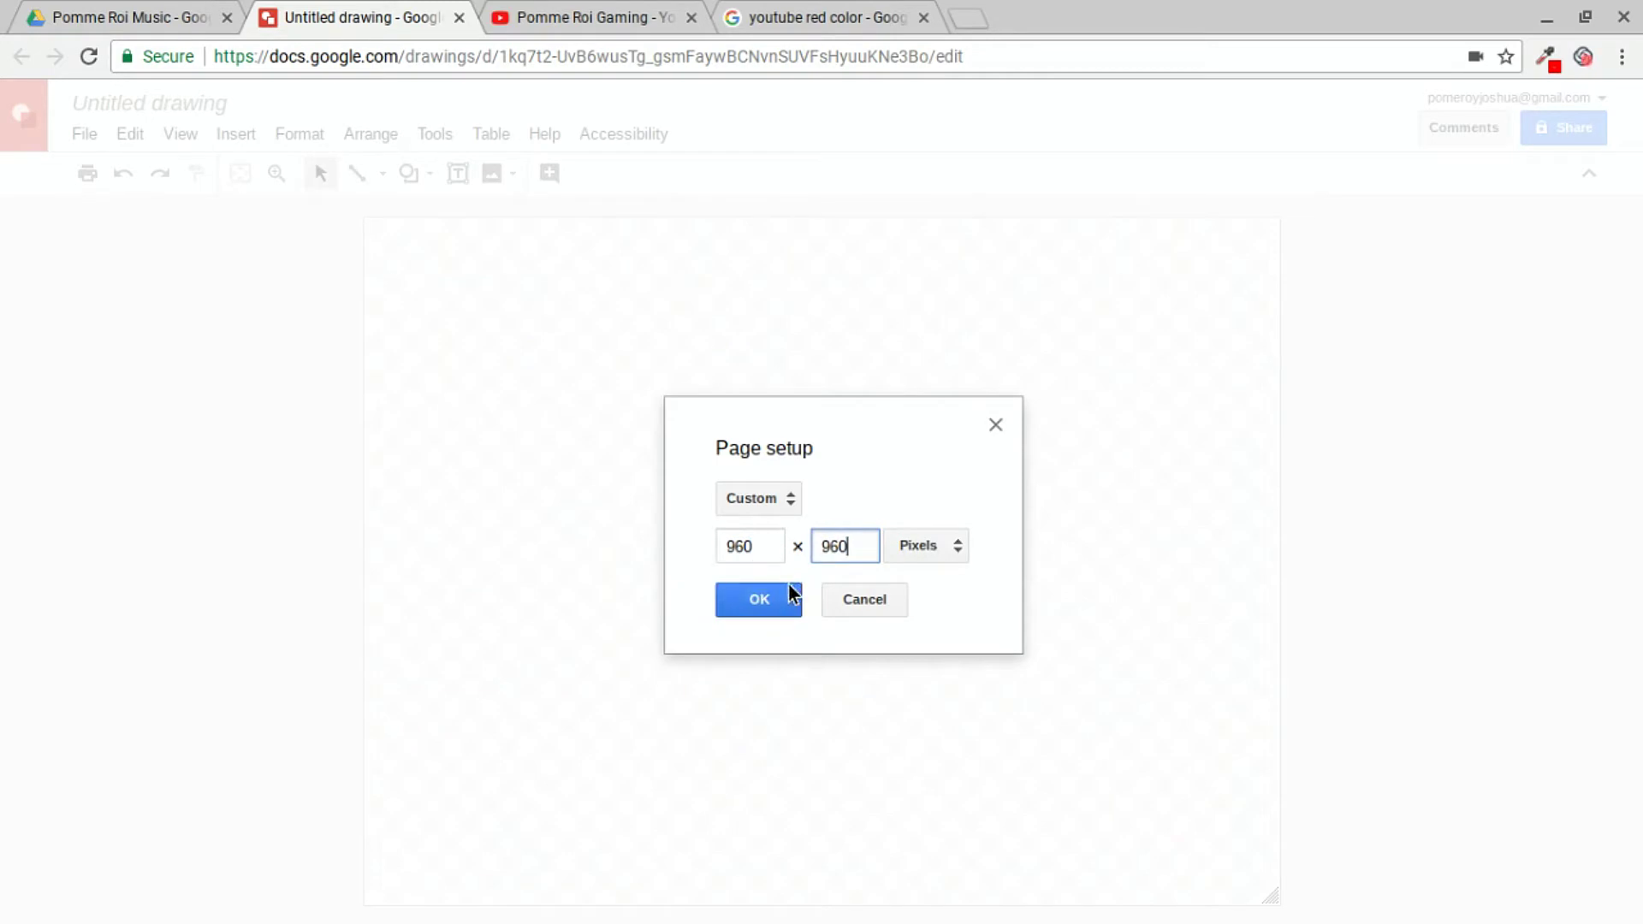
pyautogui.click(776, 593)
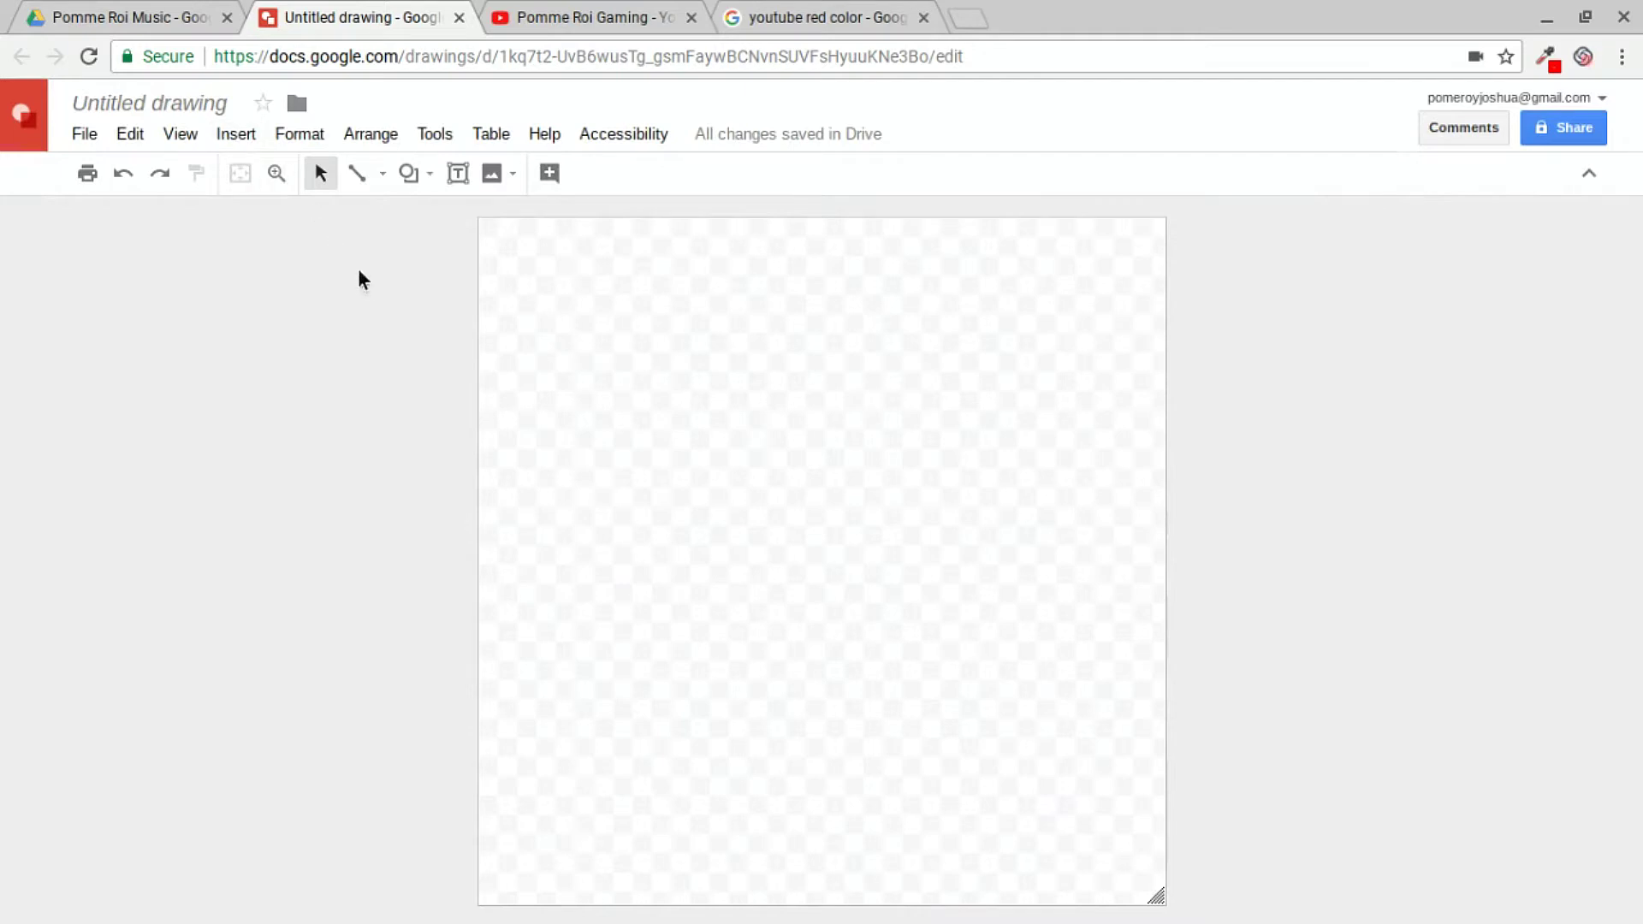
# Give the canvas a custom background colour of pasted #fe0002 red.
pyautogui.rightClick(363, 279)
pyautogui.moveTo(646, 462)
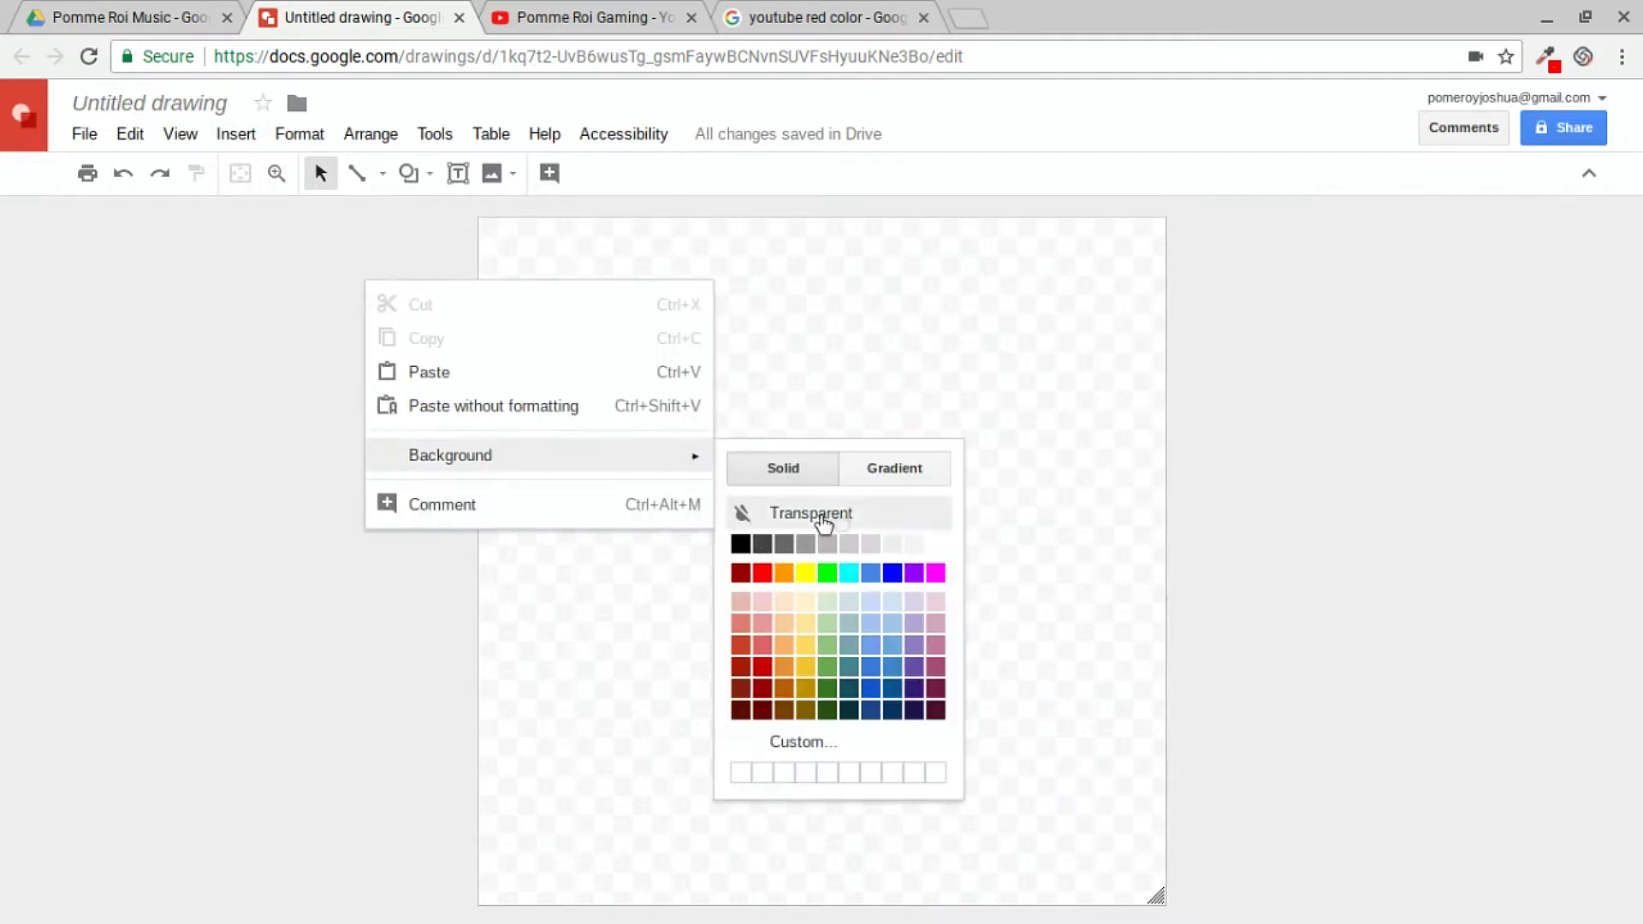
pyautogui.click(819, 741)
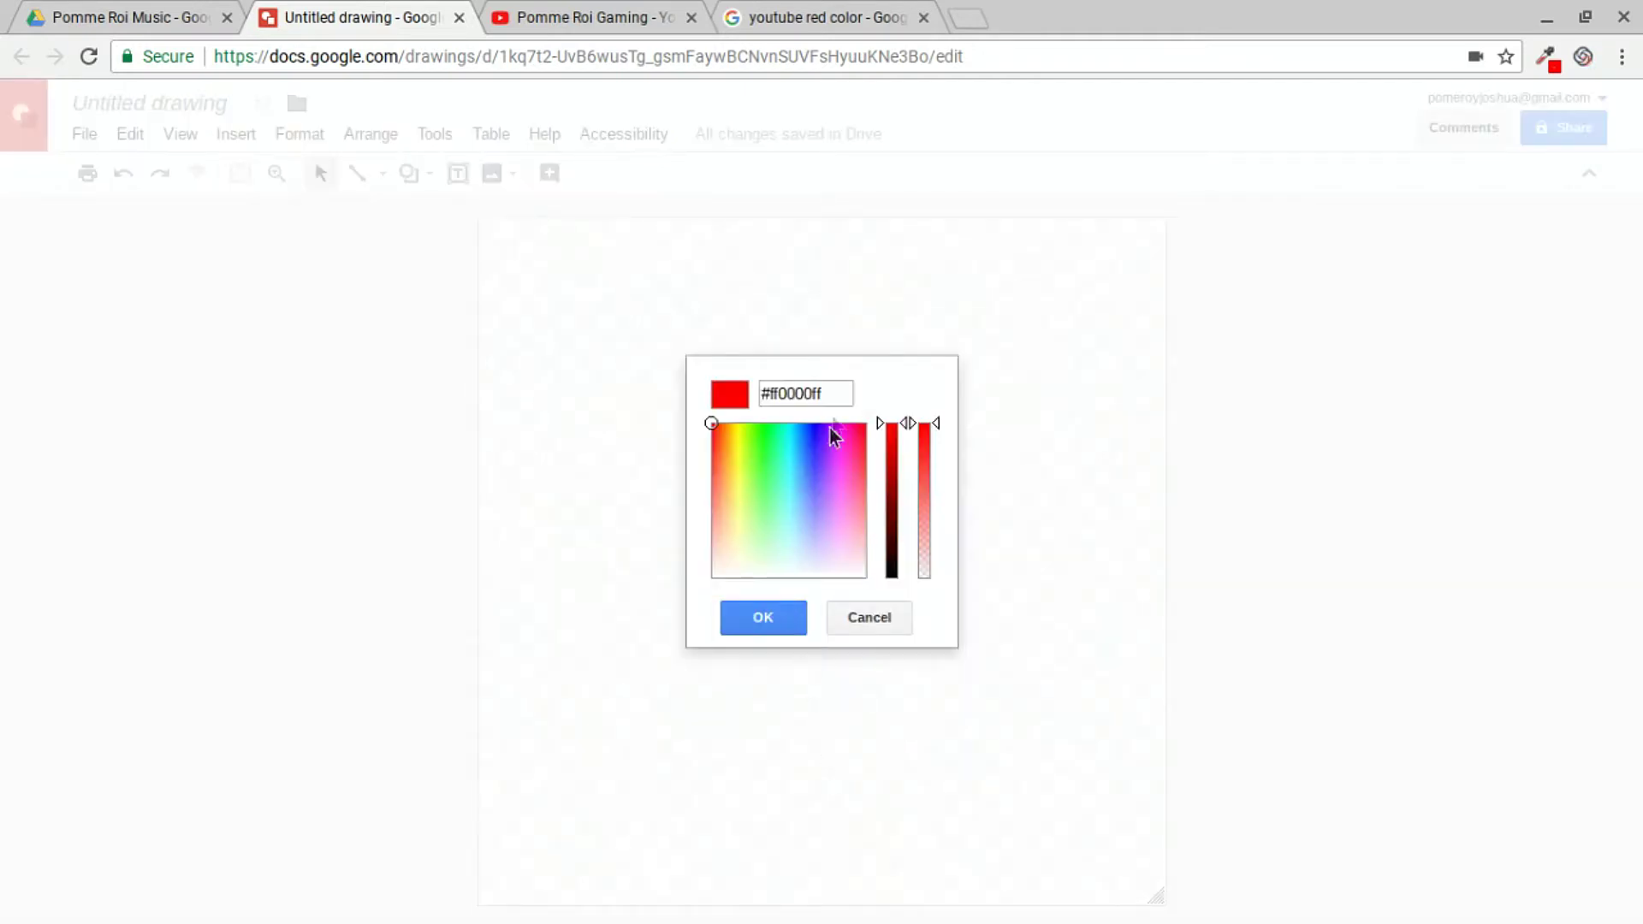
pyautogui.moveTo(840, 387); pyautogui.dragTo(714, 373)
pyautogui.write('#fe0002ff')
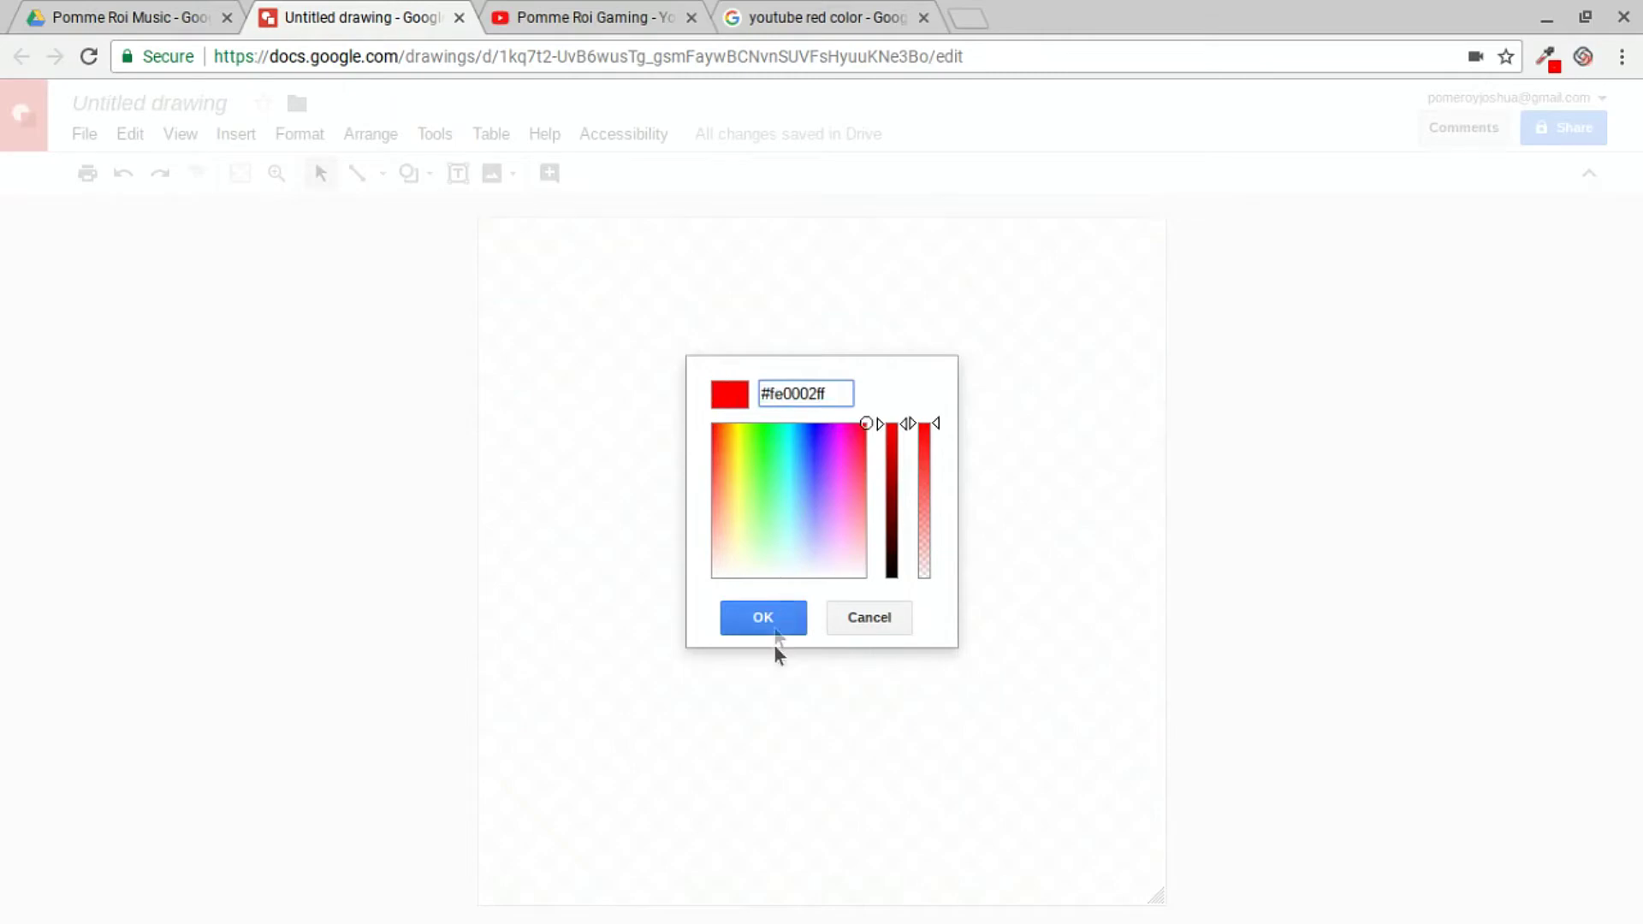
pyautogui.click(777, 620)
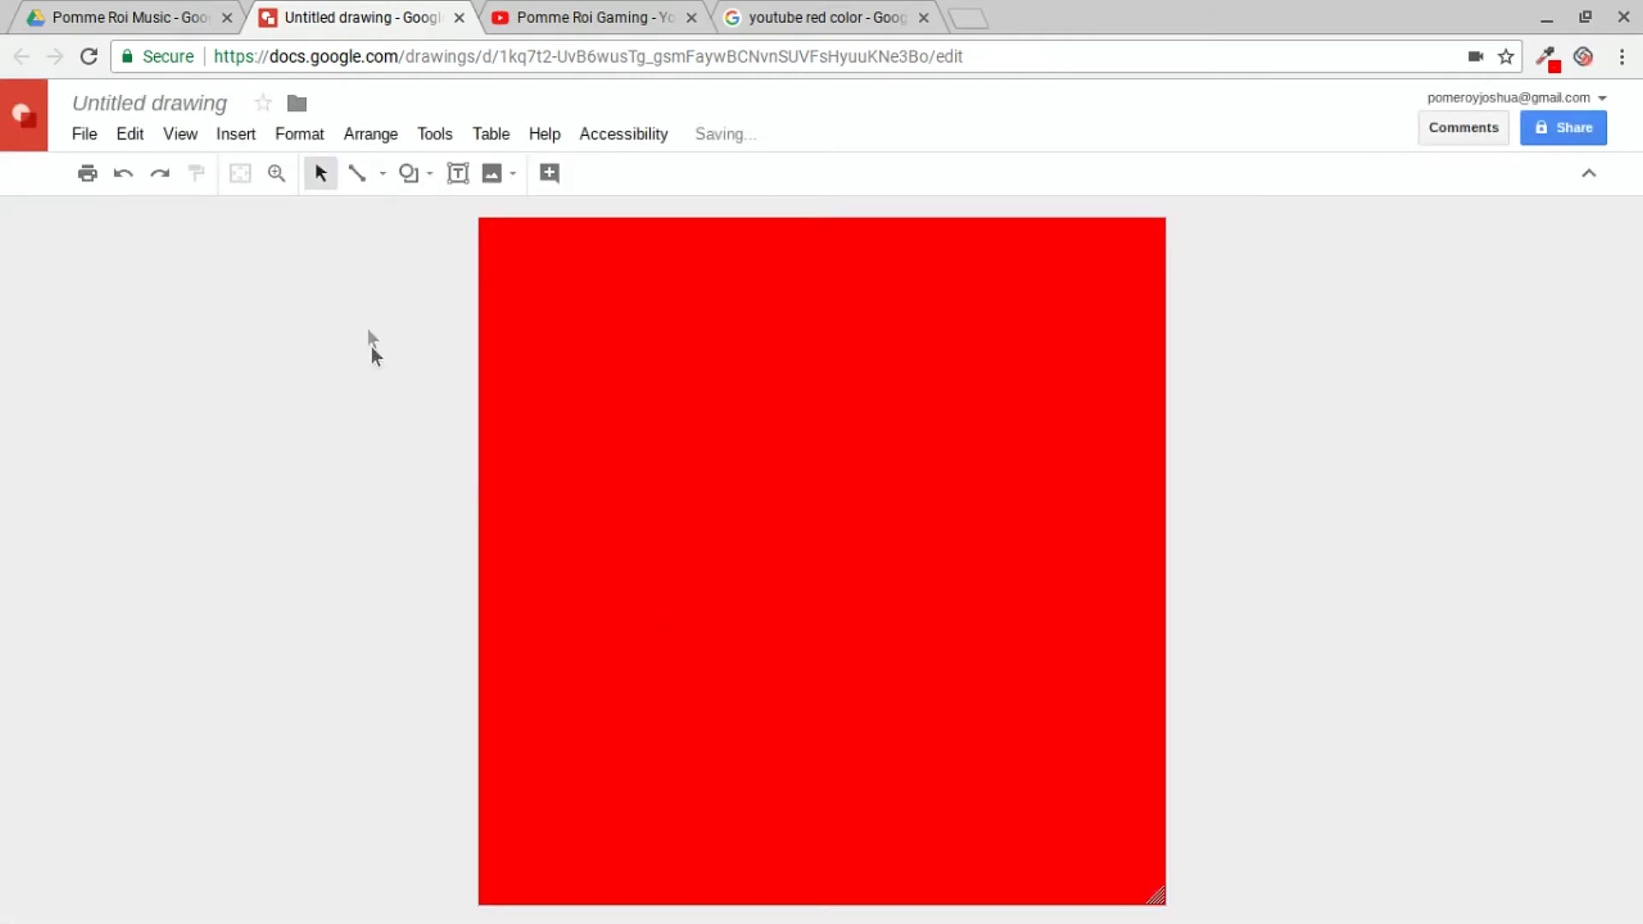
pyautogui.click(108, 20)
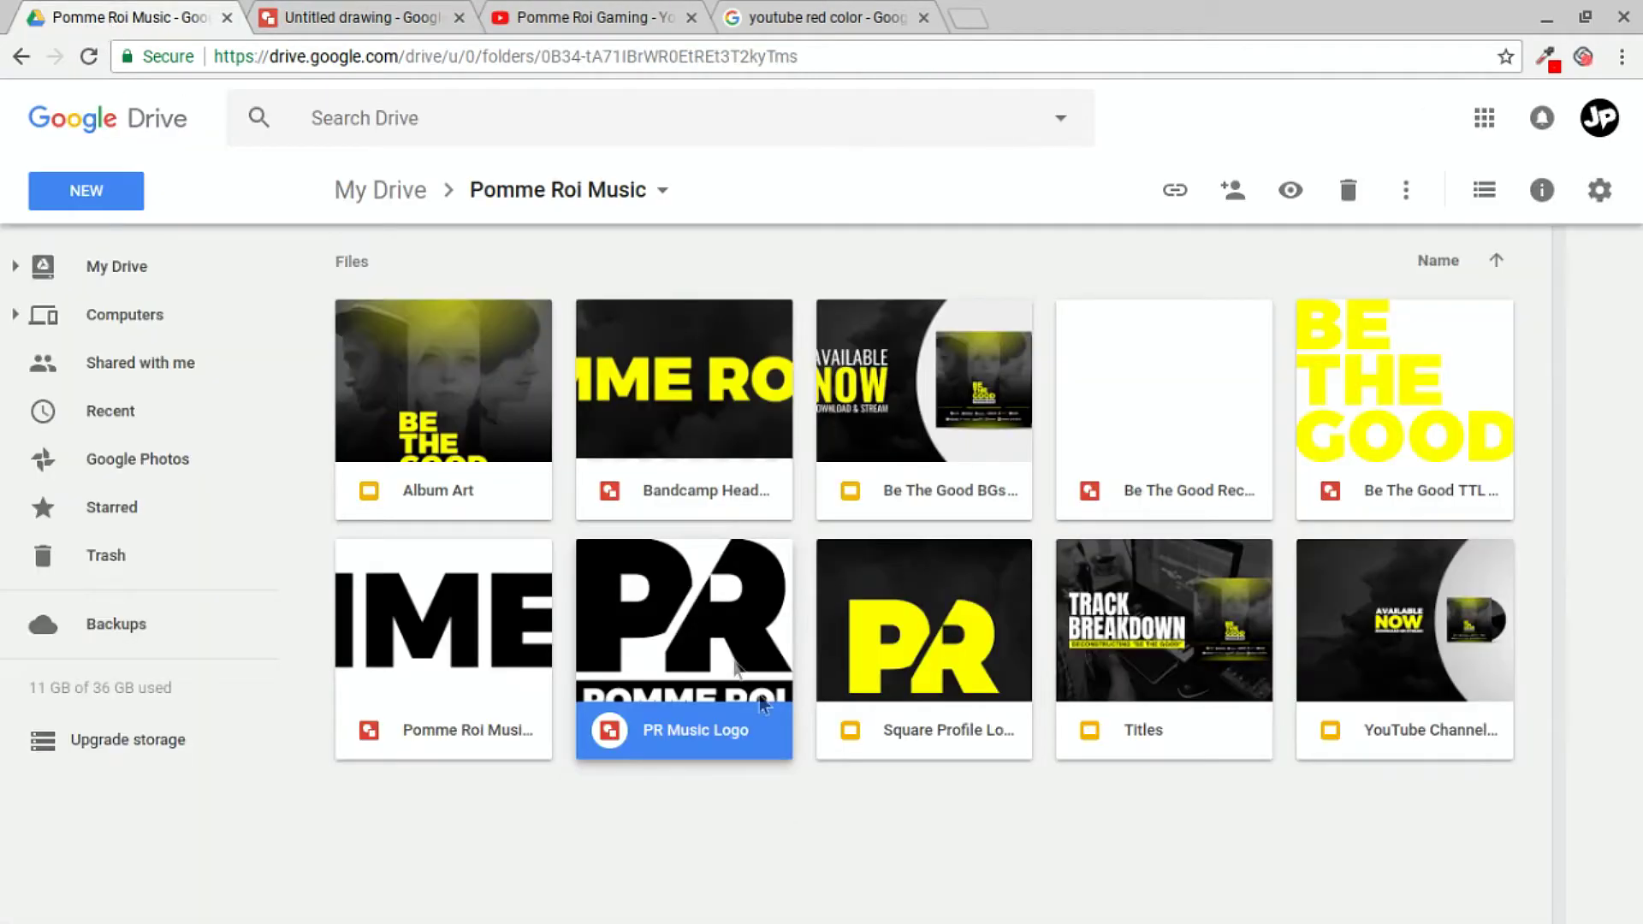
# Open the PR Music Logo drawing from Drive and select and copy every part of its logo.
pyautogui.doubleClick(700, 650)
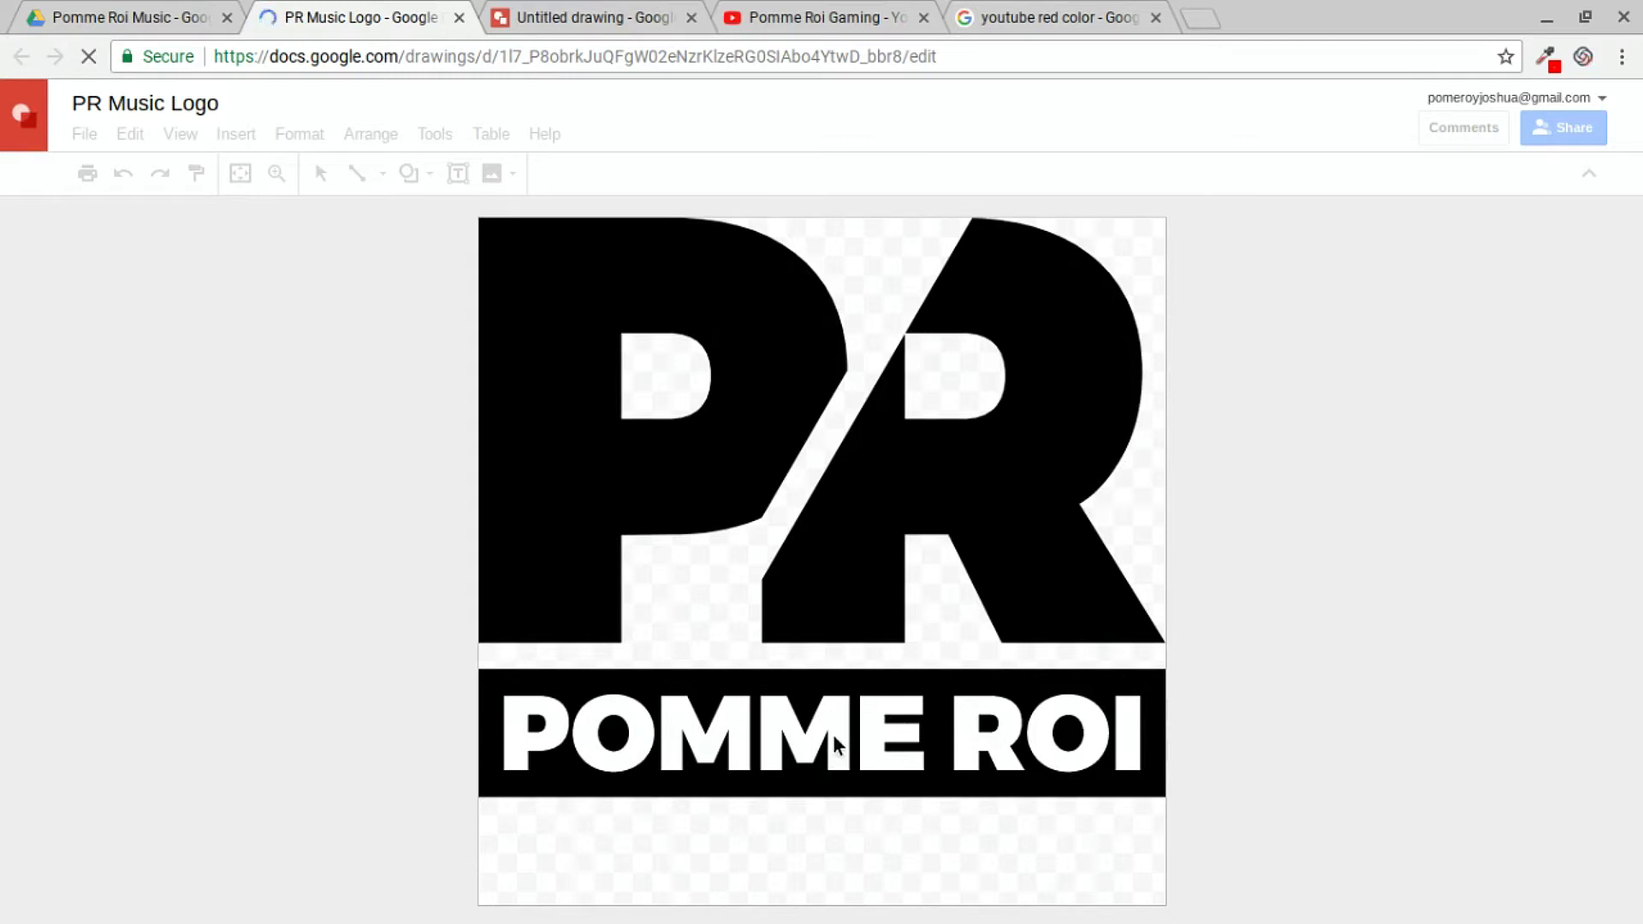
pyautogui.click(950, 610)
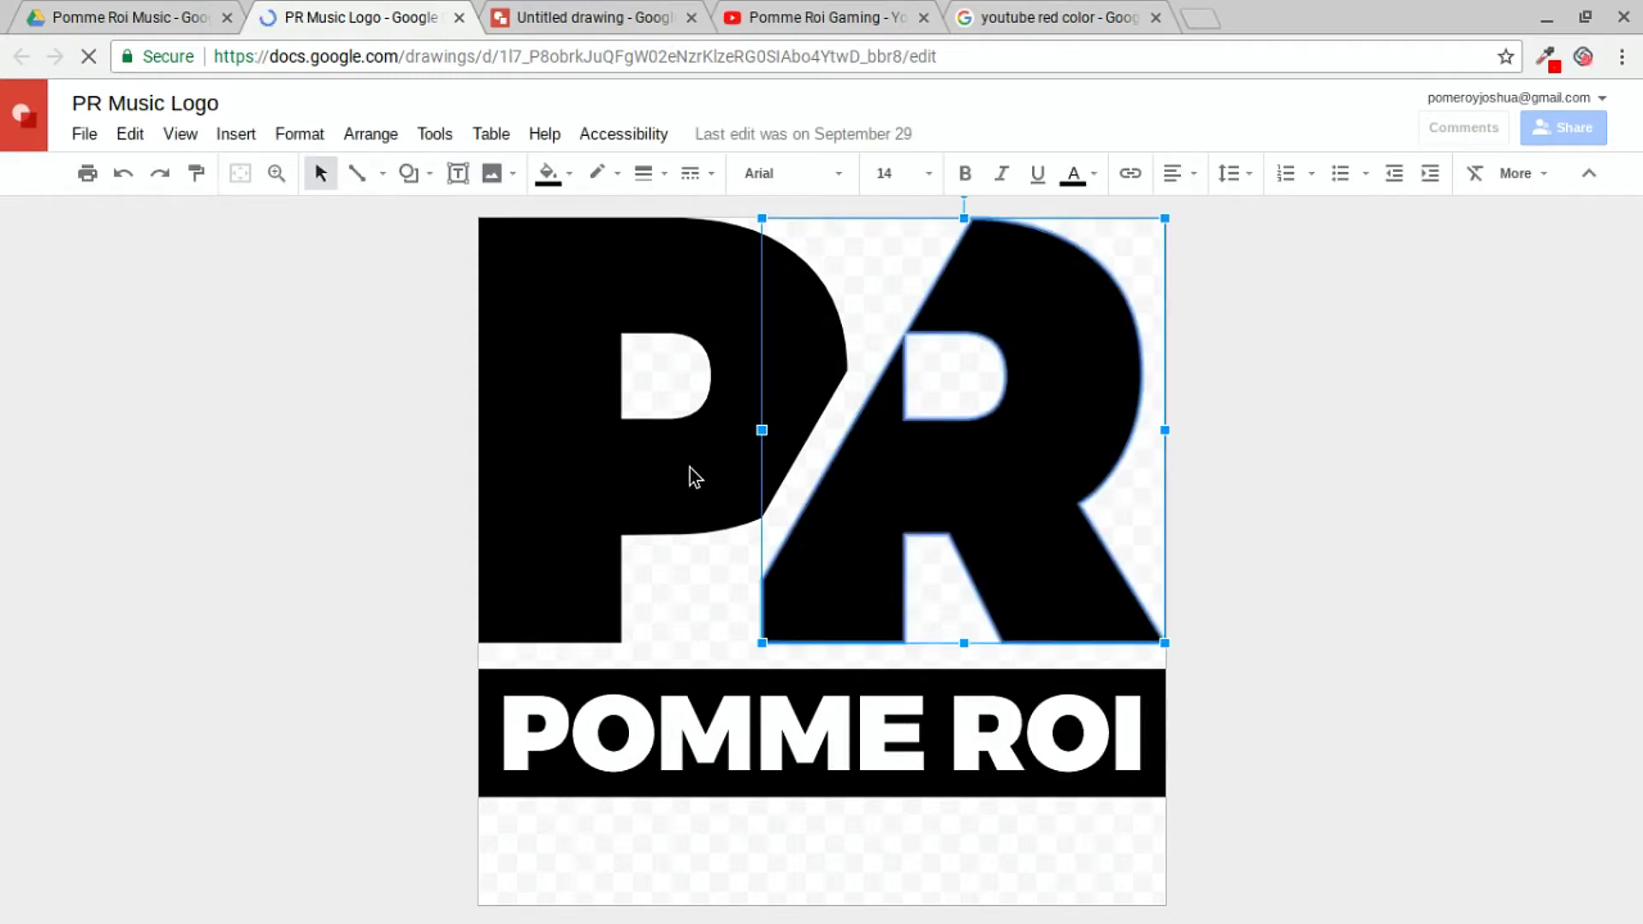
pyautogui.click(541, 558)
pyautogui.hotkey('ctrl', 'a')
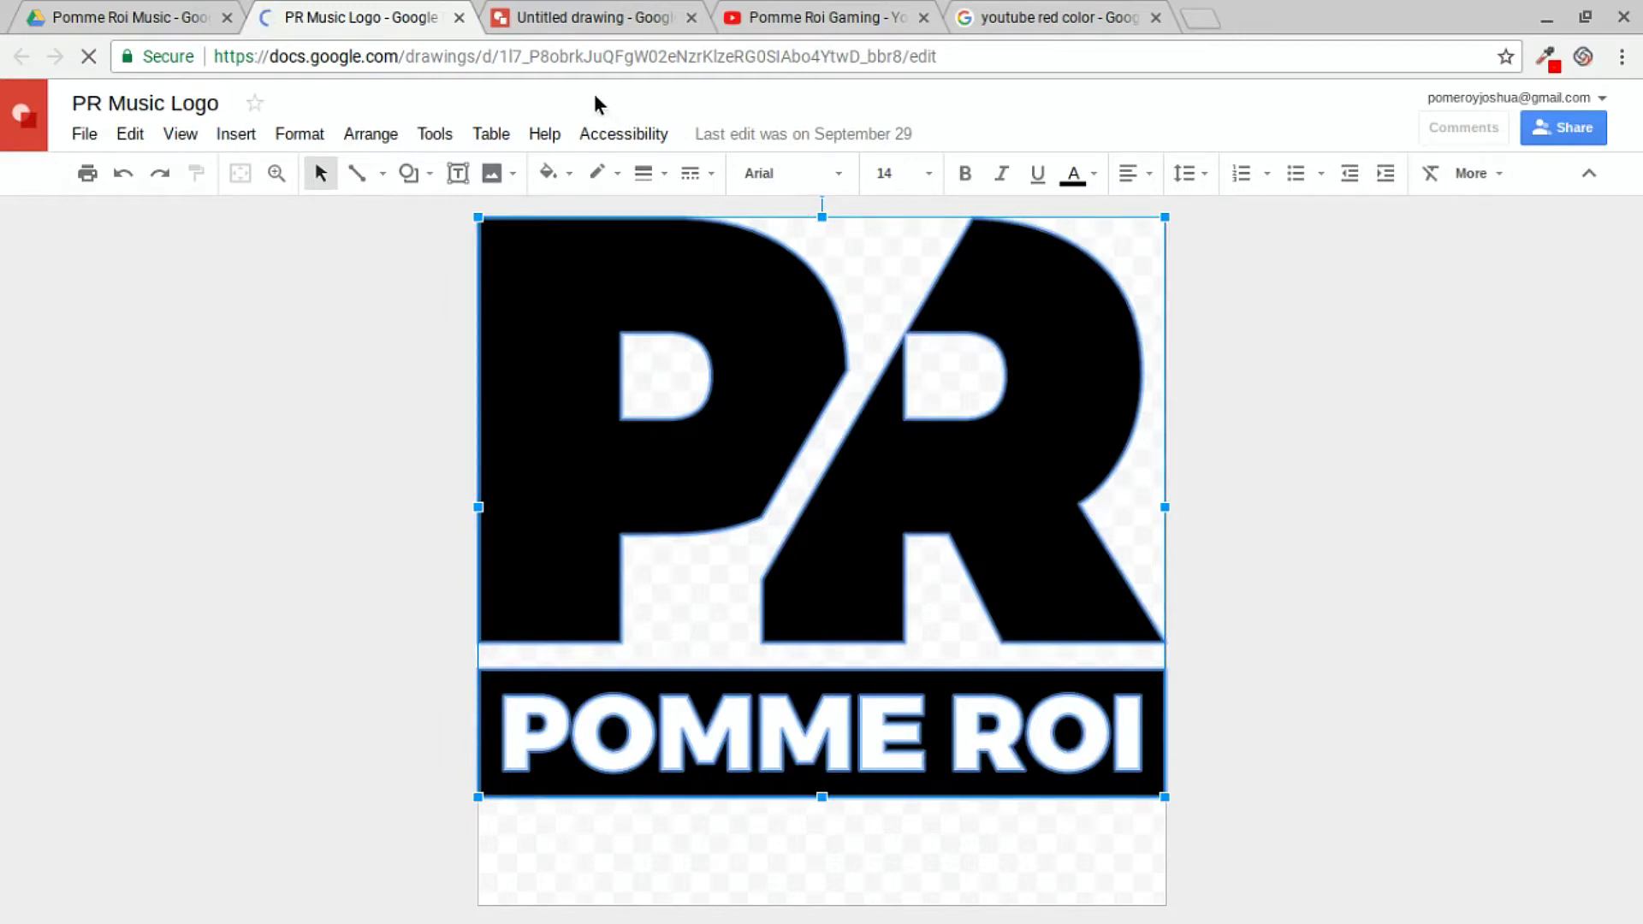
pyautogui.click(554, 15)
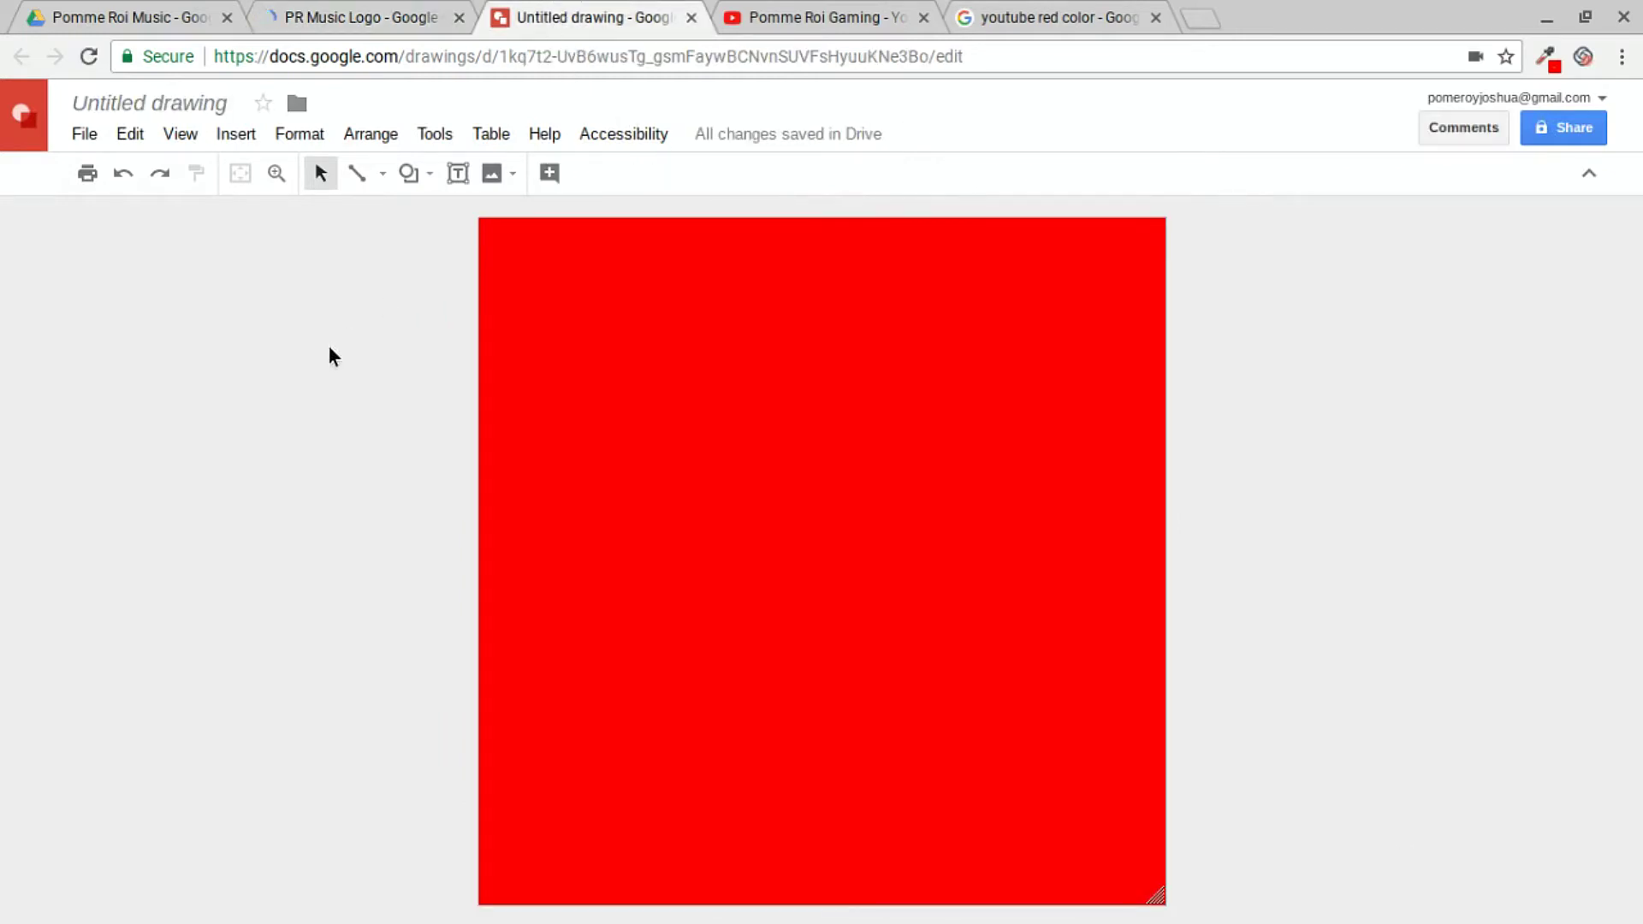
# Paste the PR POMME ROI logo onto the red square, scale it down twice and centre it.
pyautogui.hotkey('ctrl', 'v')
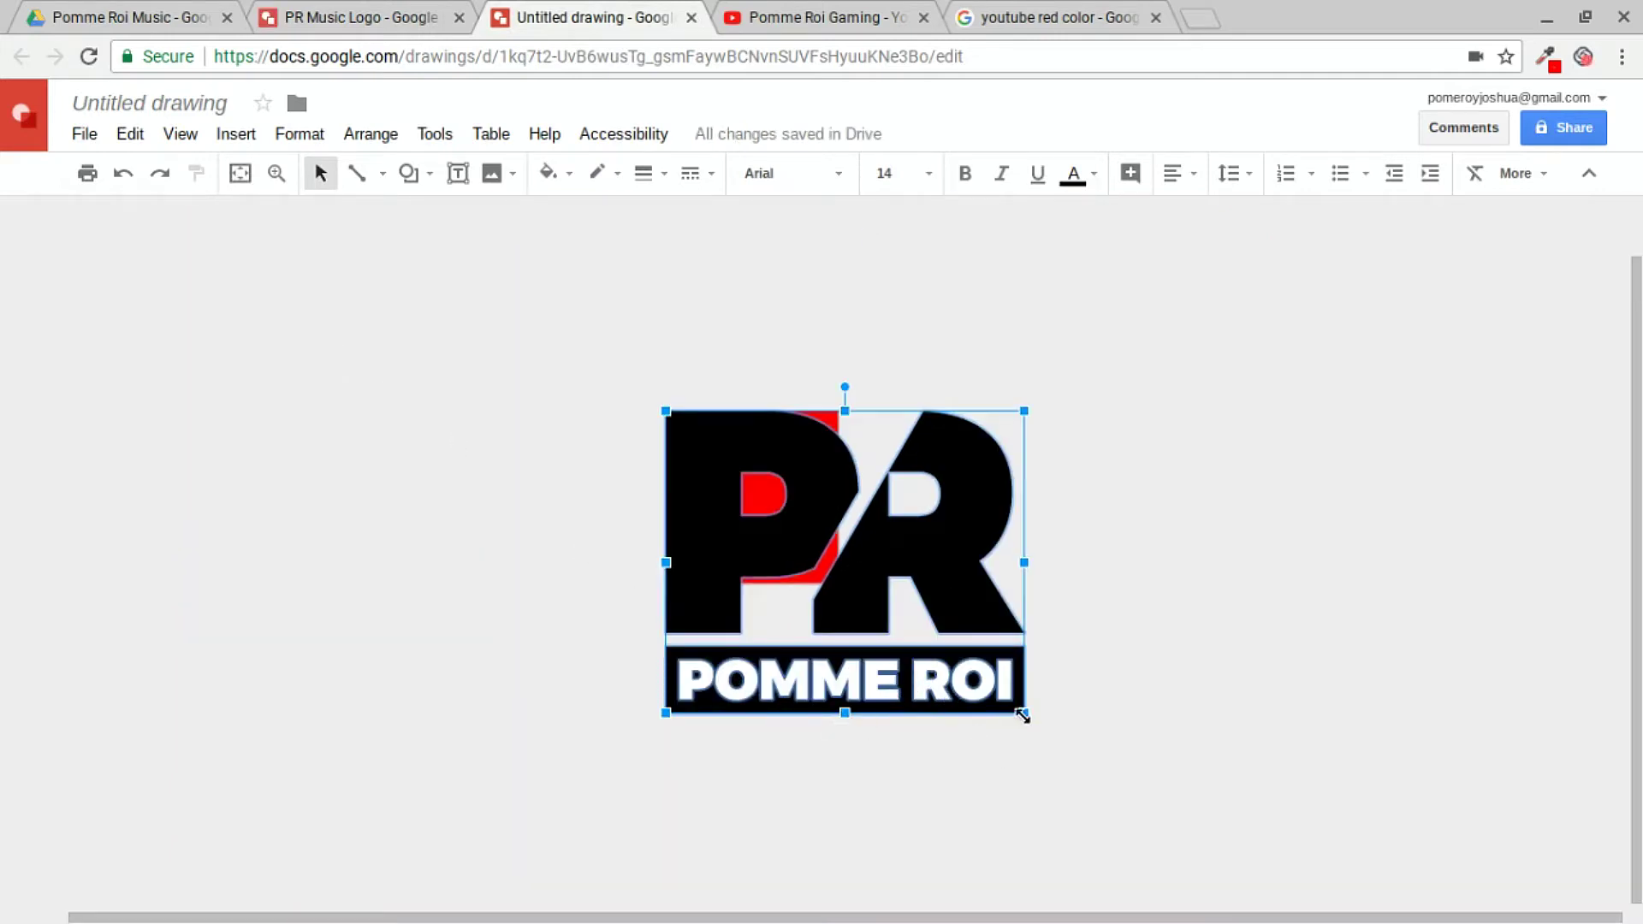
pyautogui.moveTo(1023, 716); pyautogui.dragTo(799, 534)
pyautogui.moveTo(788, 470); pyautogui.dragTo(803, 495)
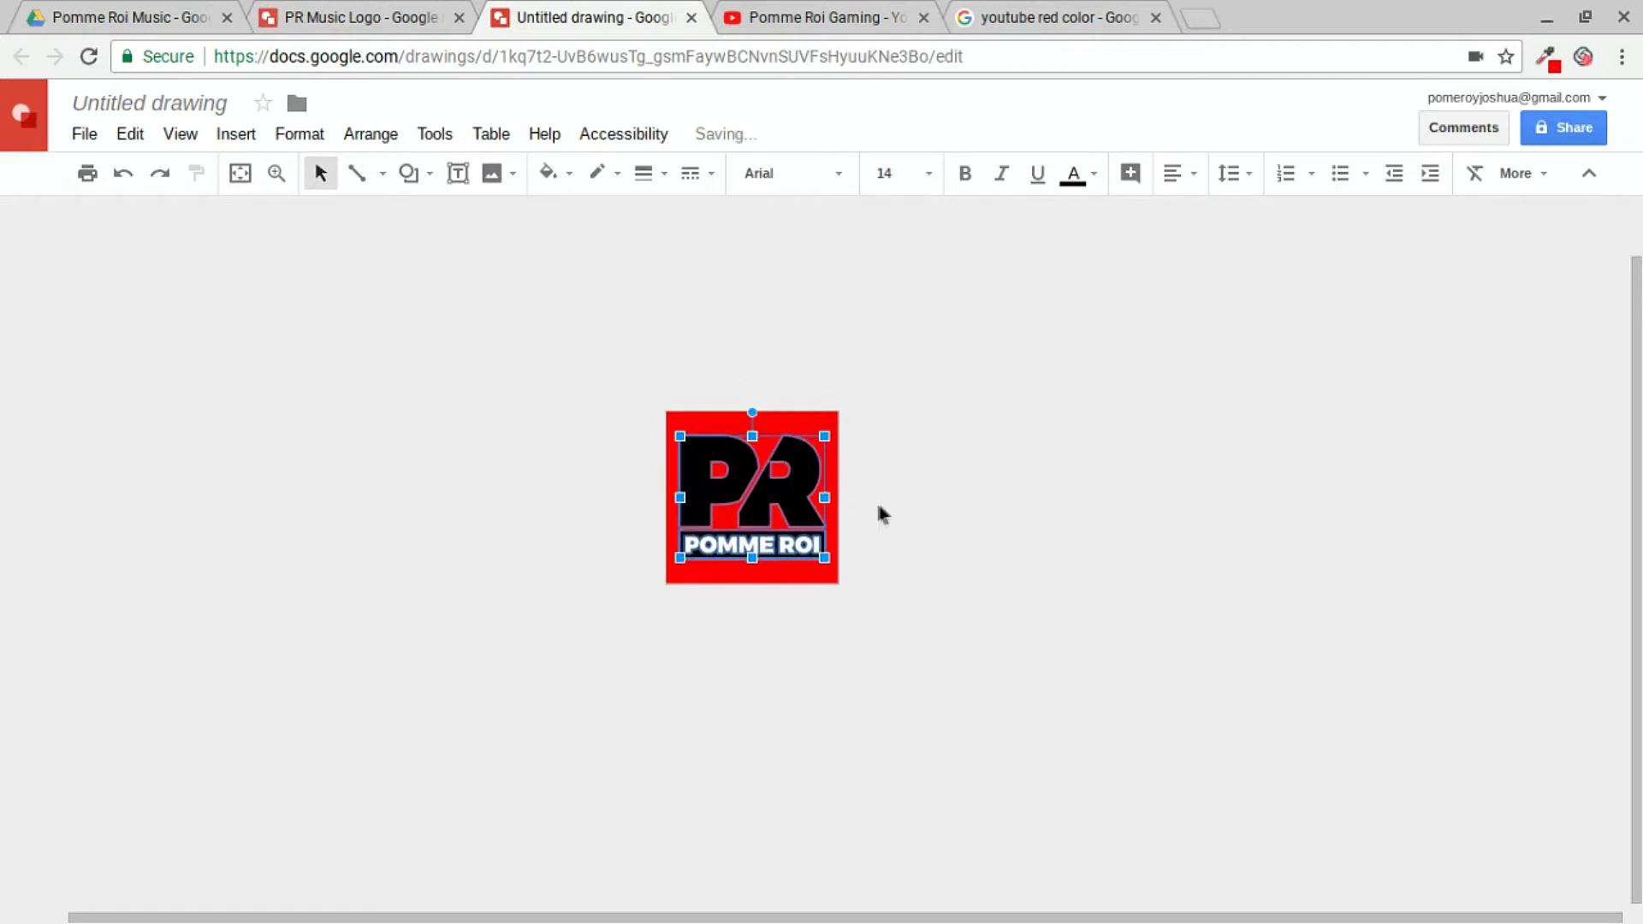
pyautogui.scroll(3, 876, 503)
pyautogui.scroll(-3, 875, 503)
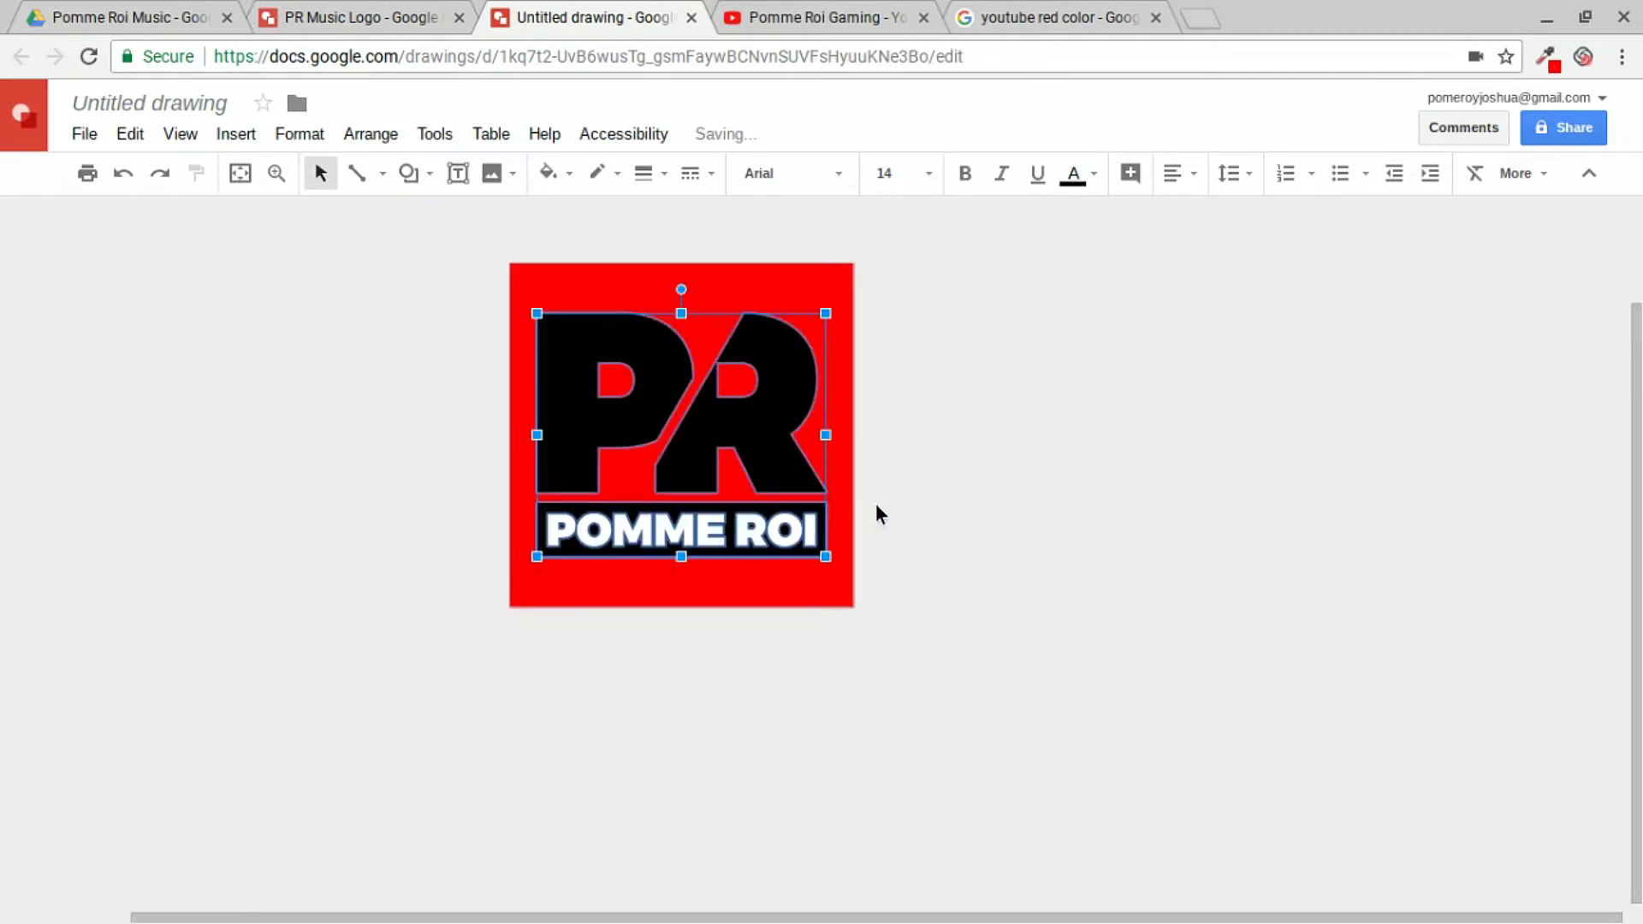
pyautogui.moveTo(826, 556); pyautogui.dragTo(790, 525)
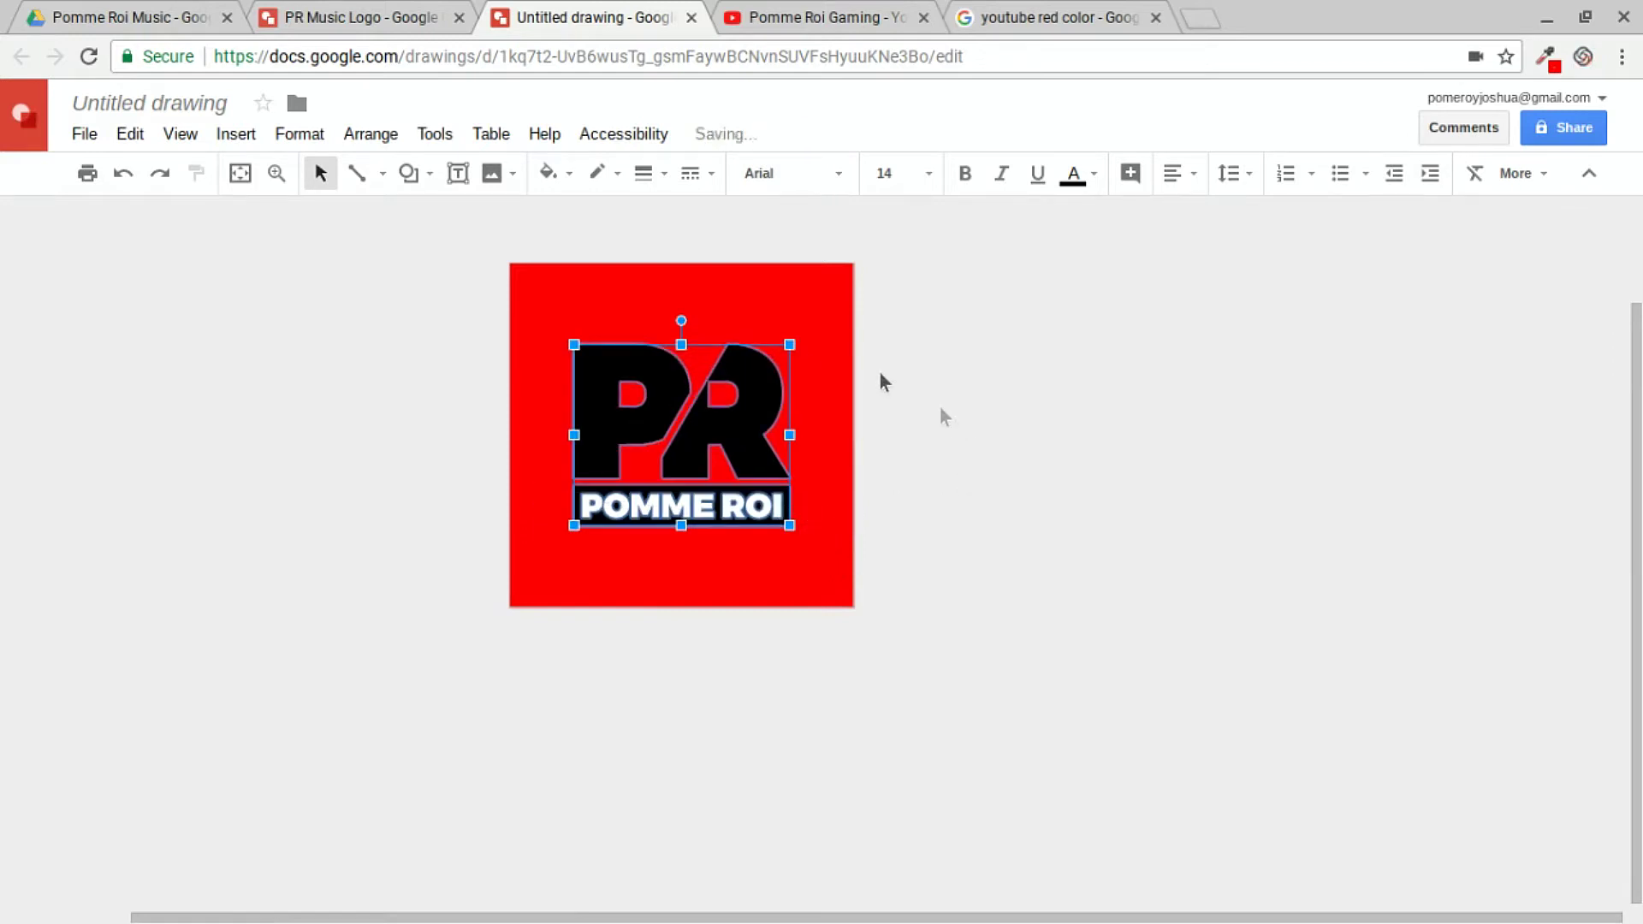
# Fill one part of the logo with the recently used red.
pyautogui.click(719, 557)
pyautogui.click(685, 507)
pyautogui.click(570, 174)
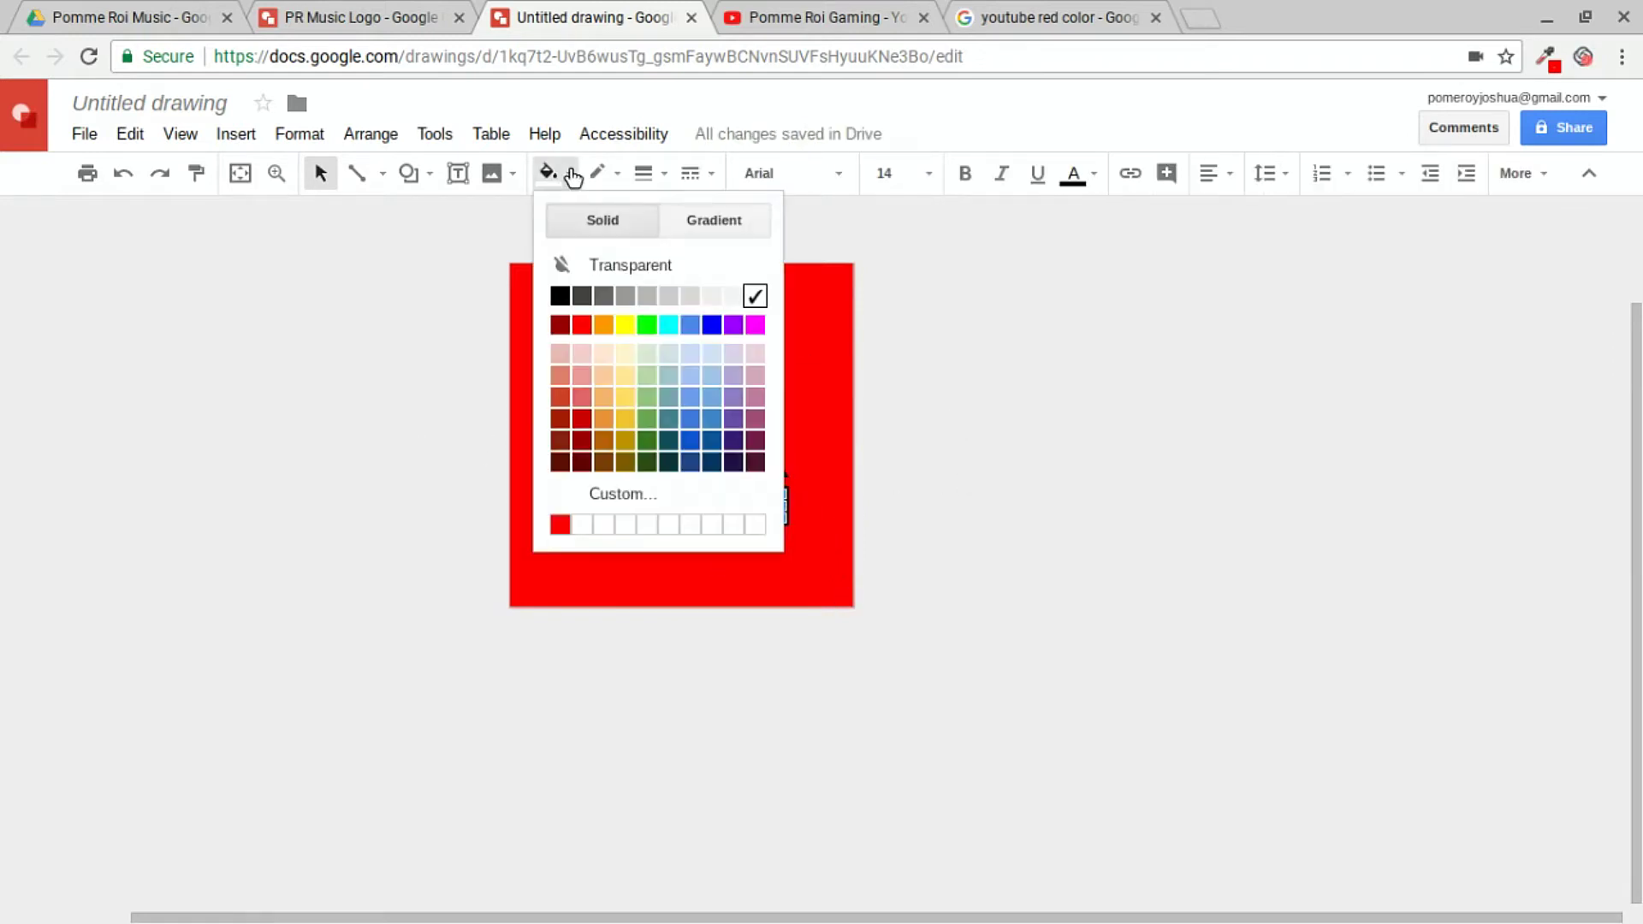
pyautogui.click(560, 525)
# Make the PR letters and the POMME ROI box white.
pyautogui.click(719, 414)
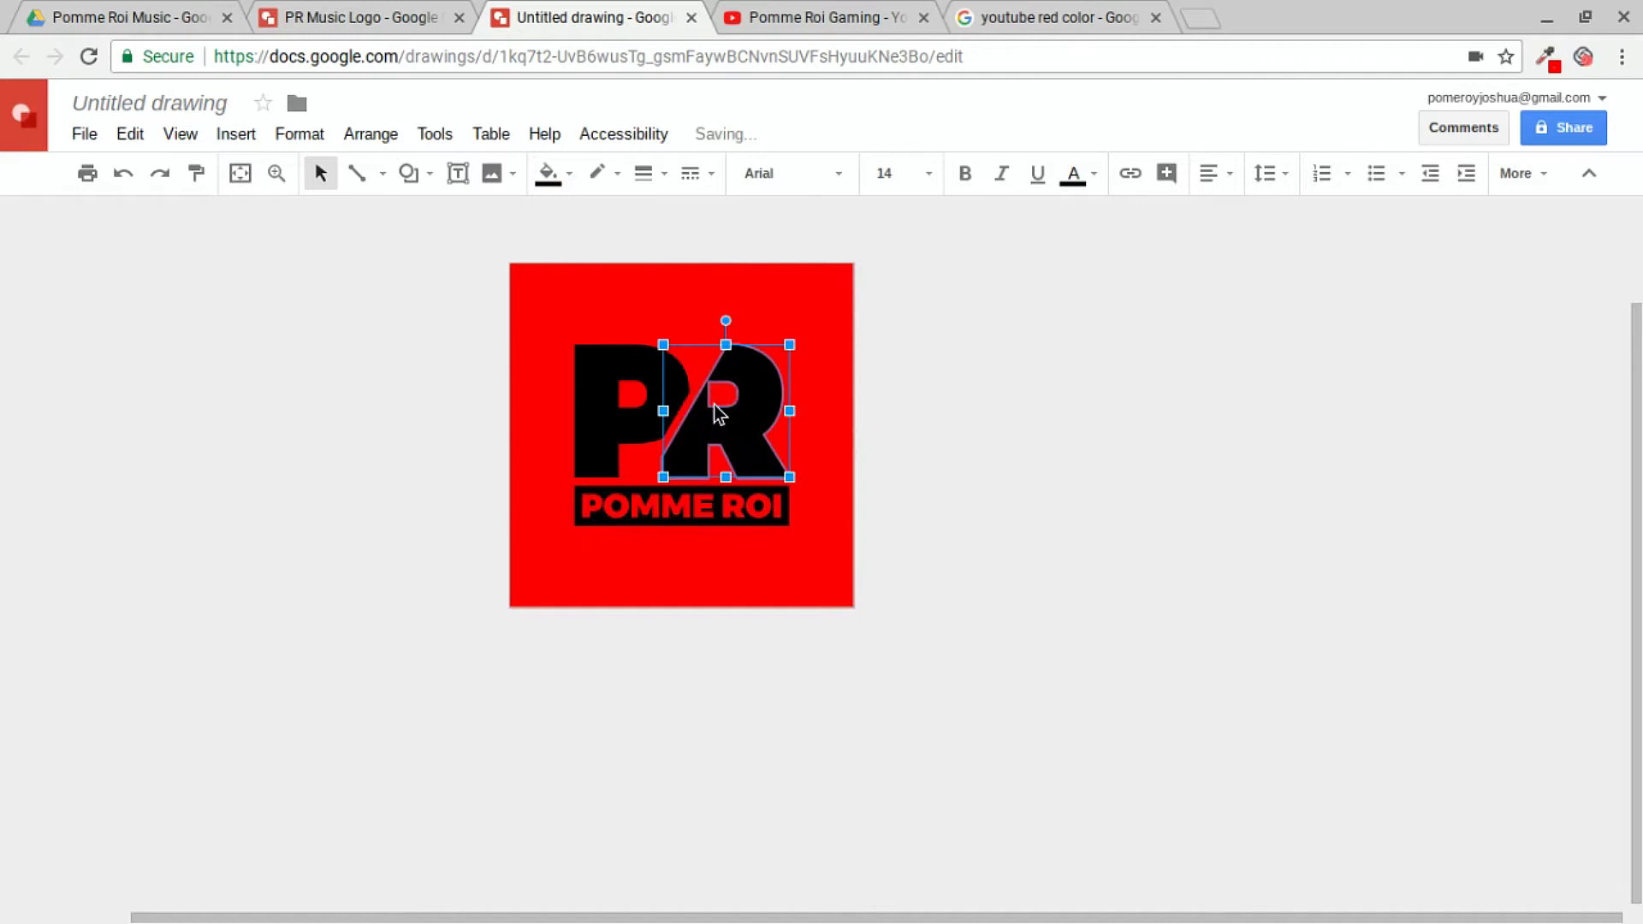
pyautogui.keyDown('shift'); pyautogui.click(622, 379); pyautogui.keyUp('shift')
pyautogui.click(557, 180)
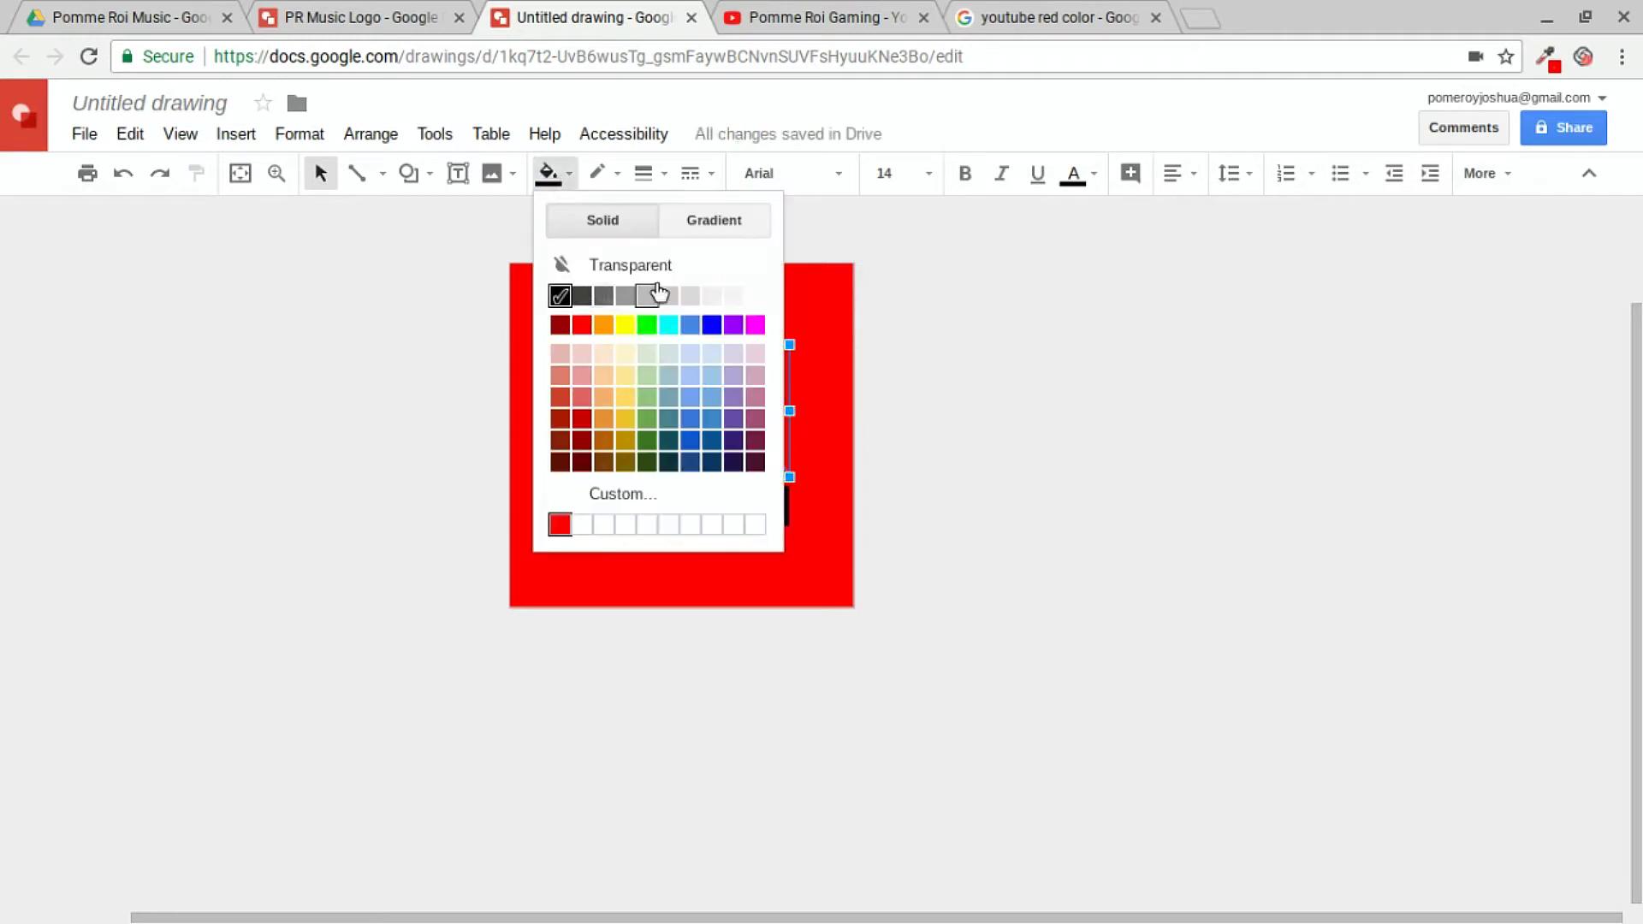
pyautogui.click(753, 294)
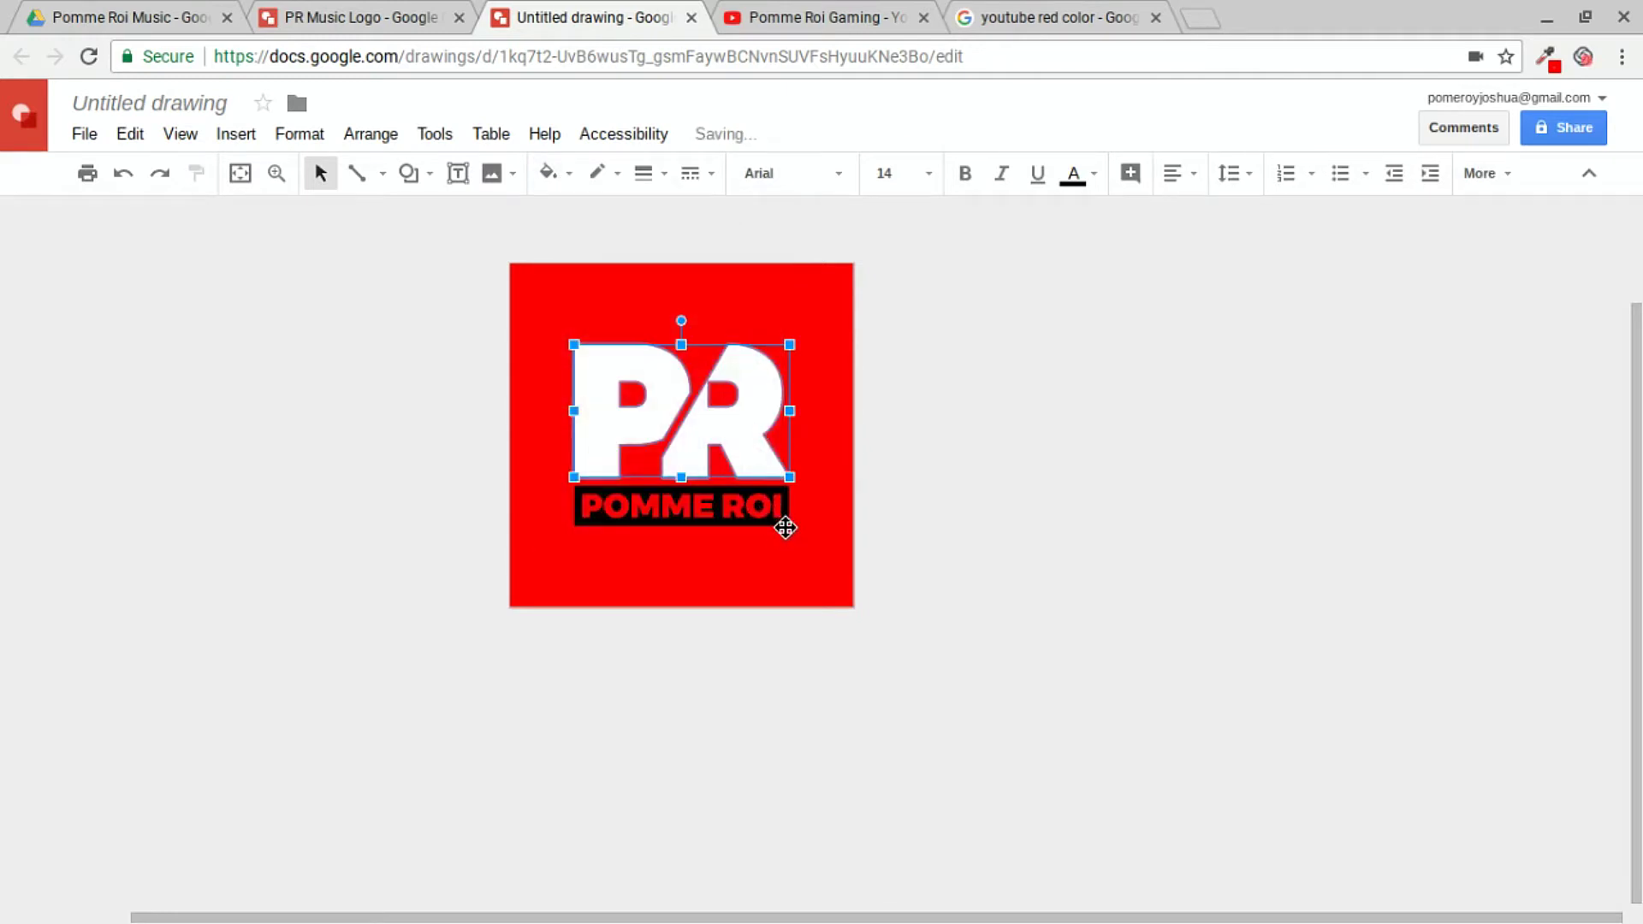
pyautogui.click(781, 522)
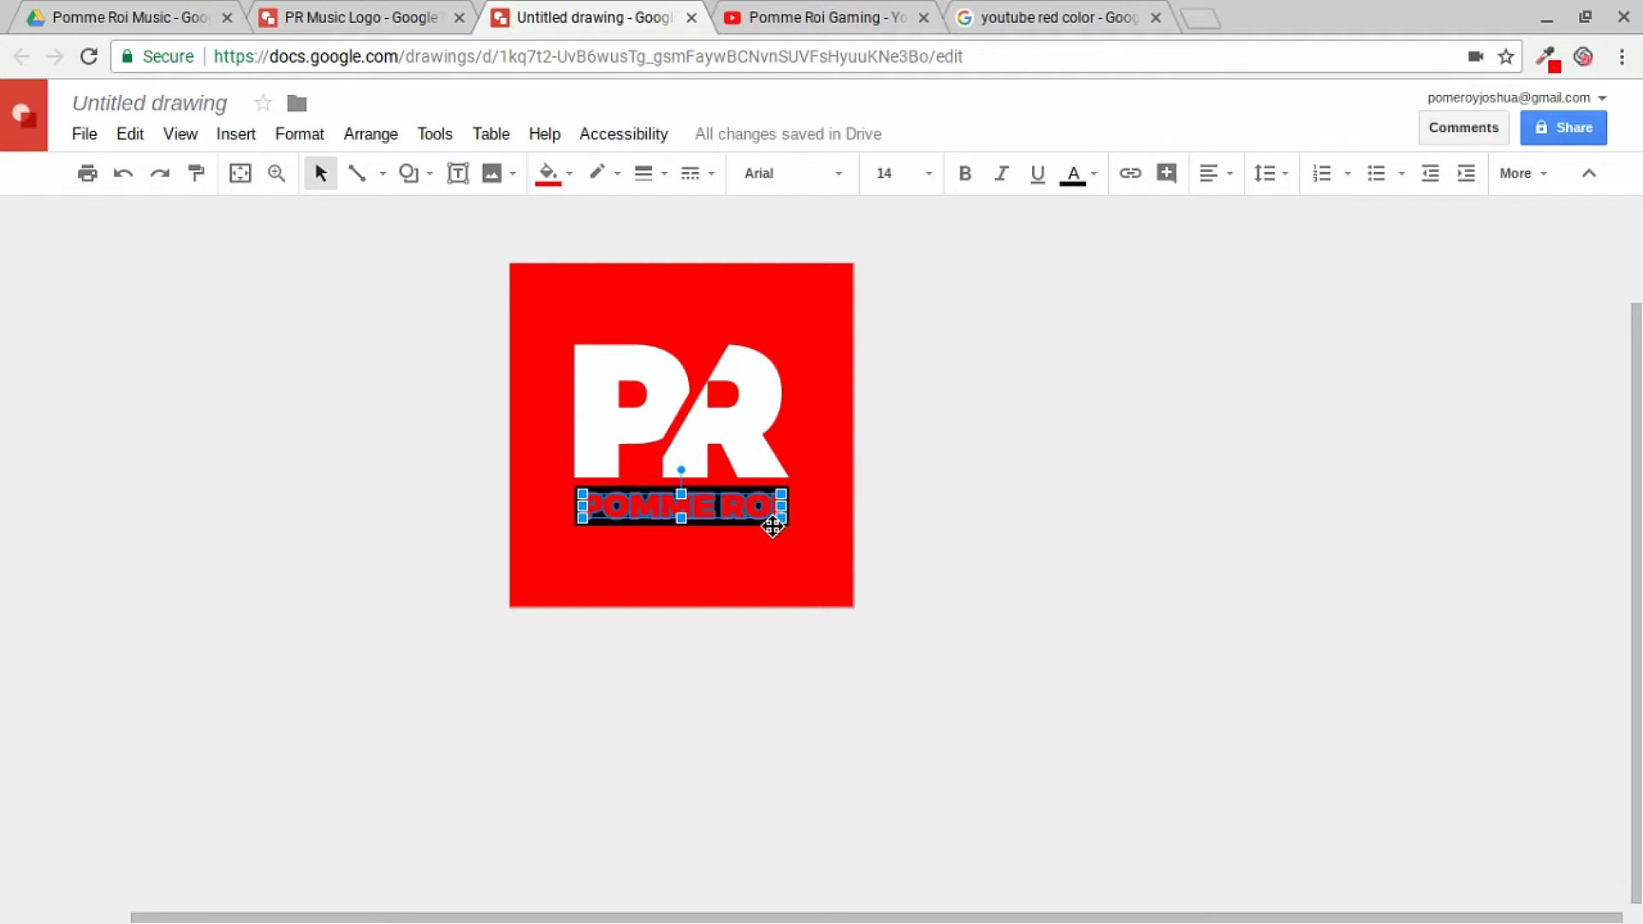
pyautogui.click(567, 181)
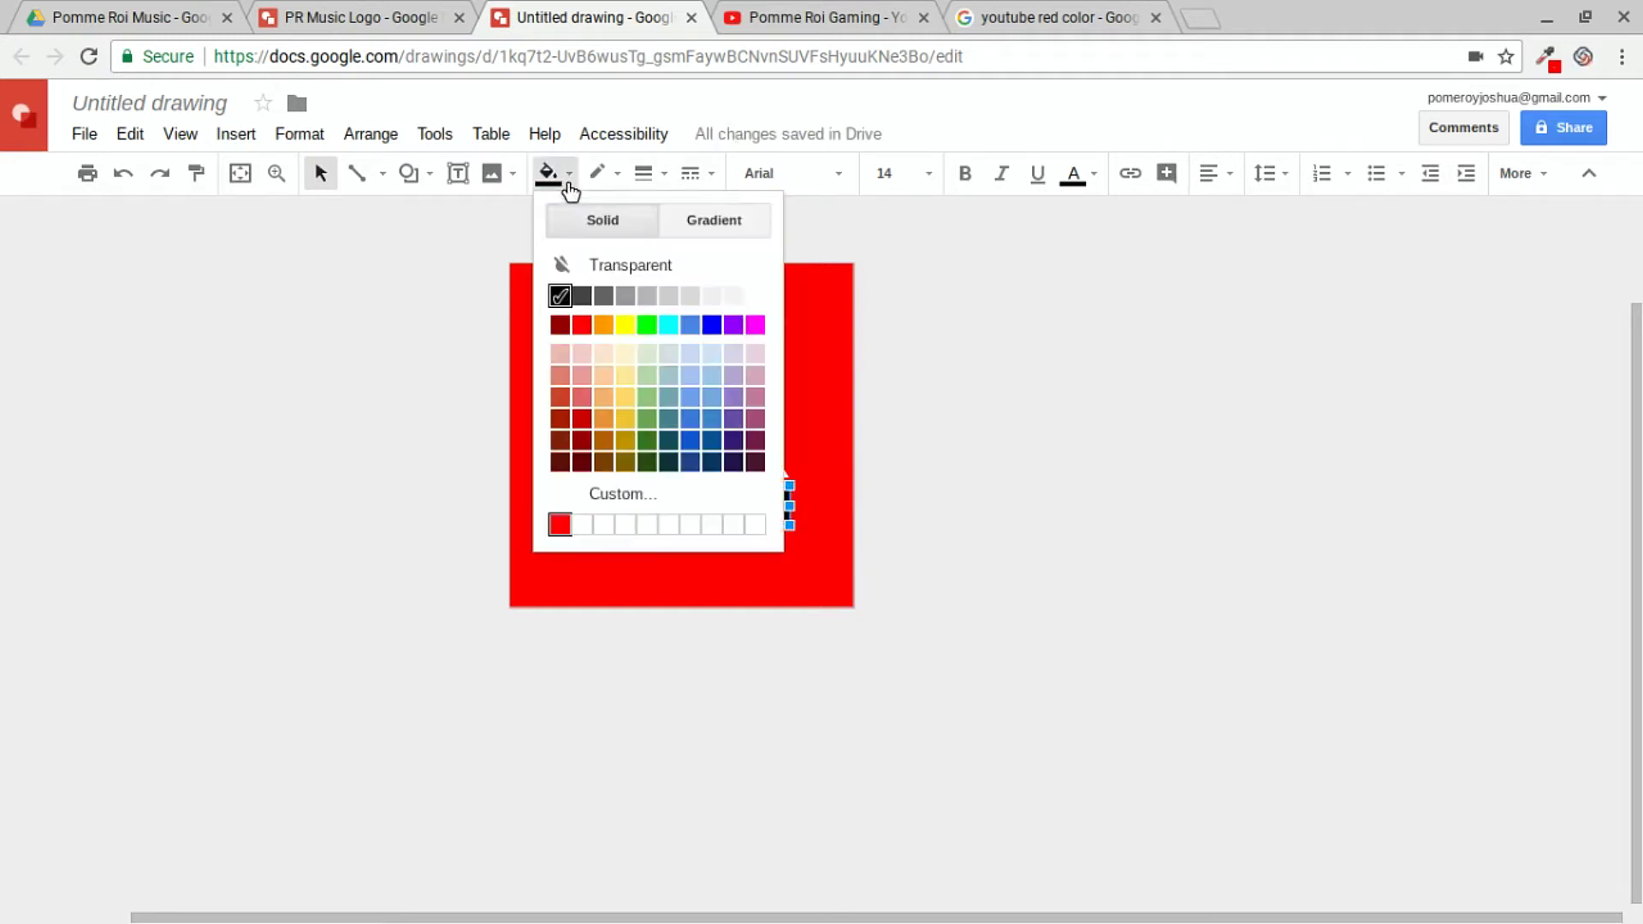
pyautogui.click(753, 295)
pyautogui.click(358, 478)
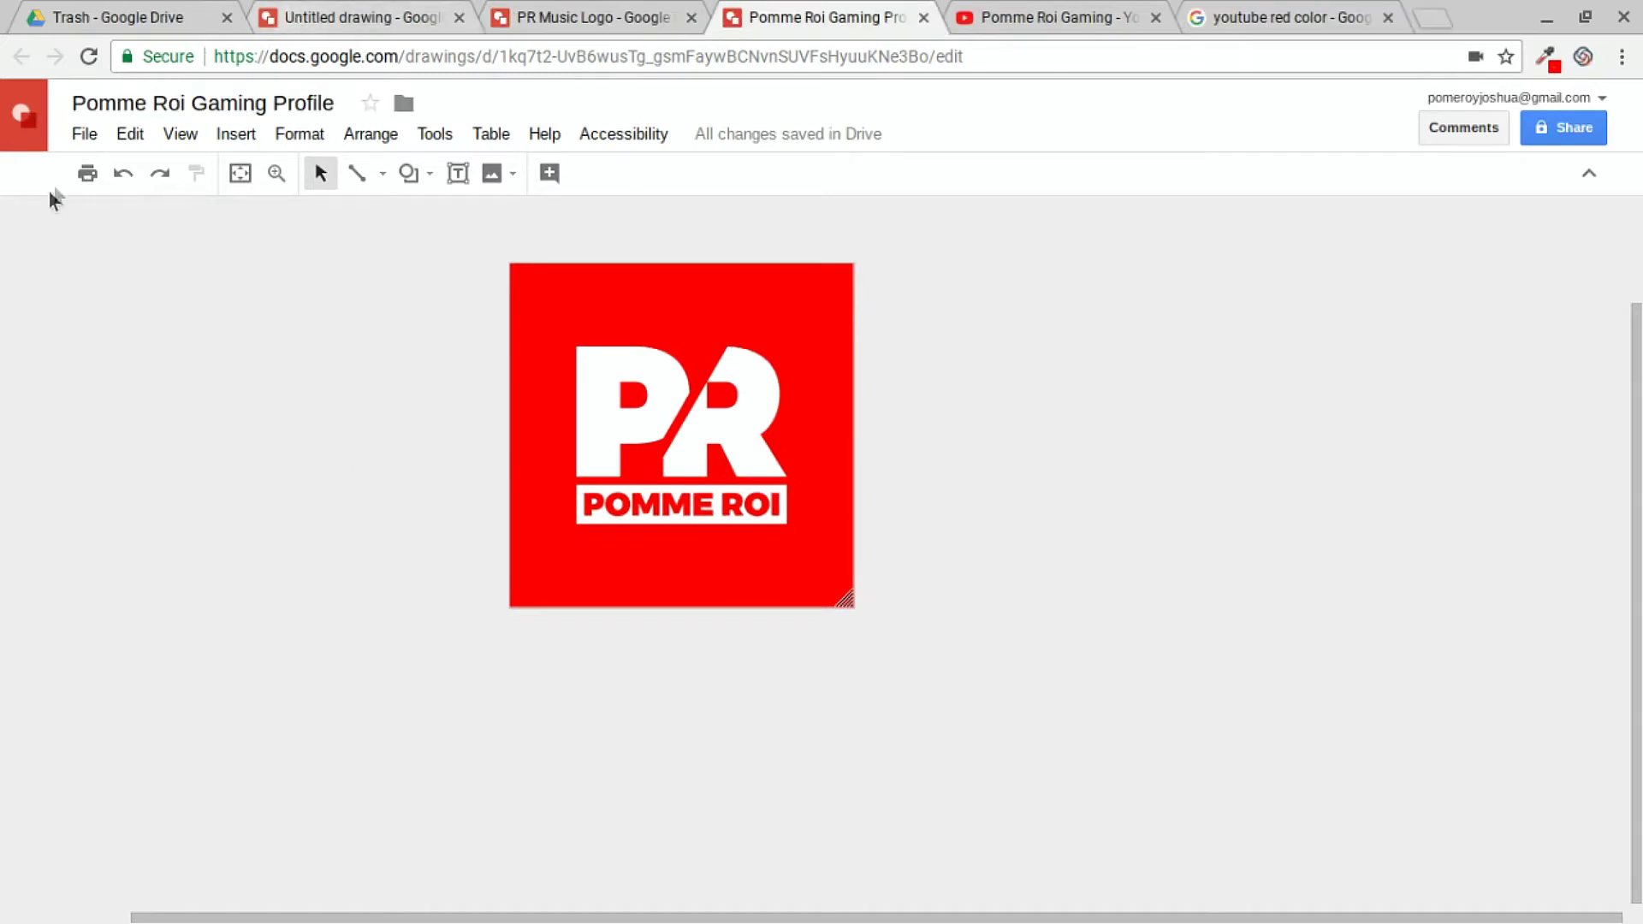
# Download the logo drawing as a PNG image (.png).
pyautogui.click(82, 135)
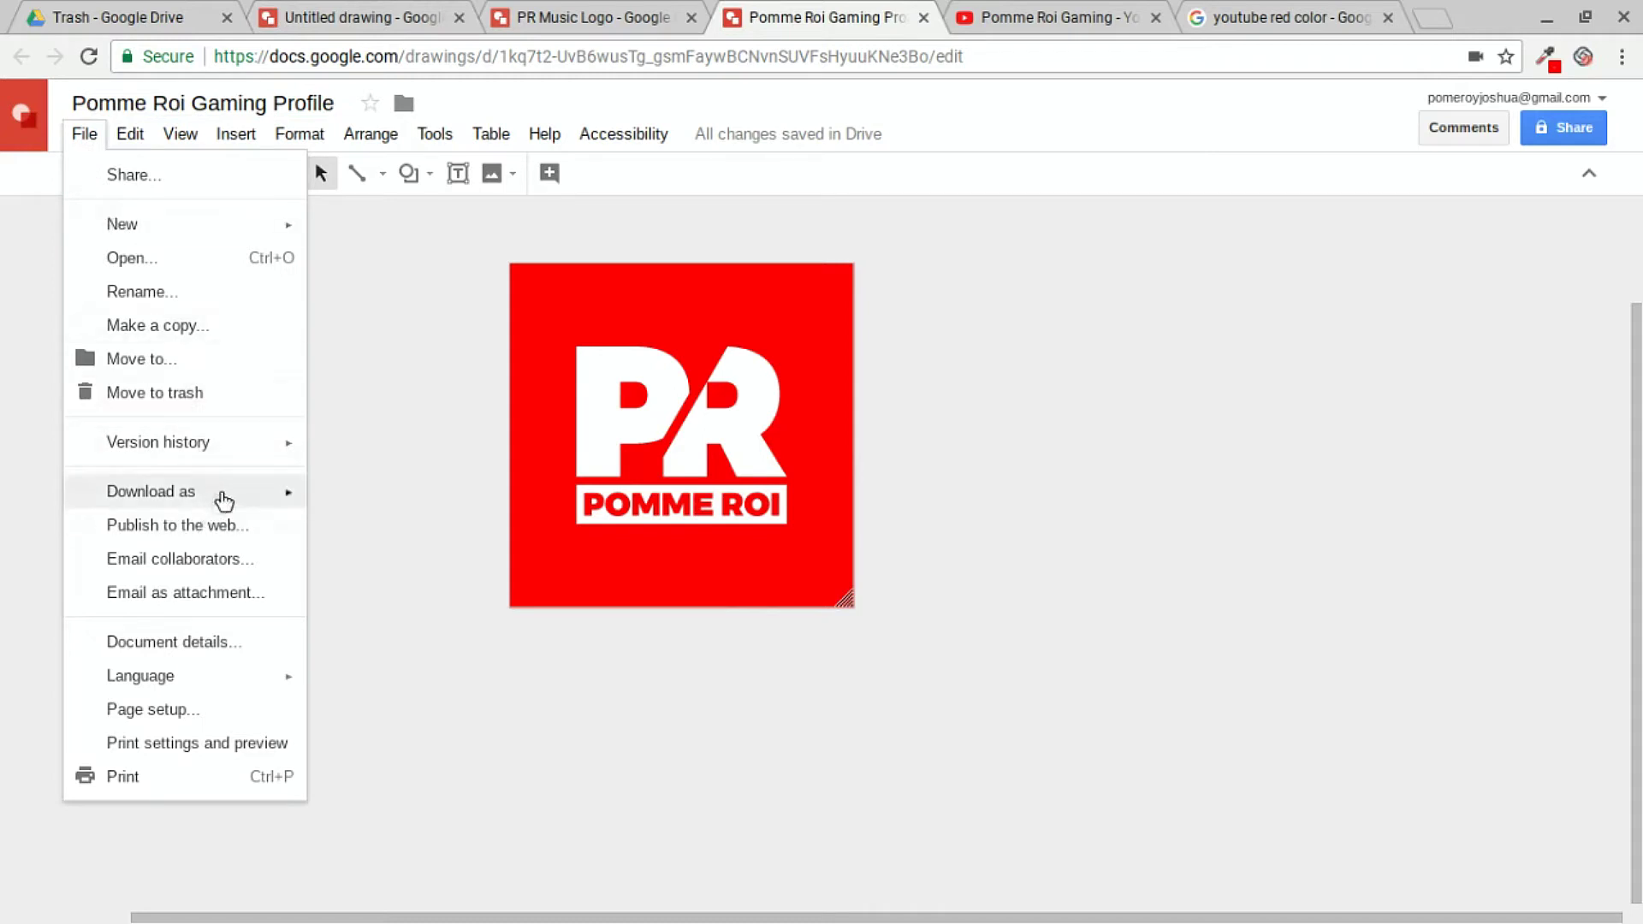
pyautogui.moveTo(277, 507)
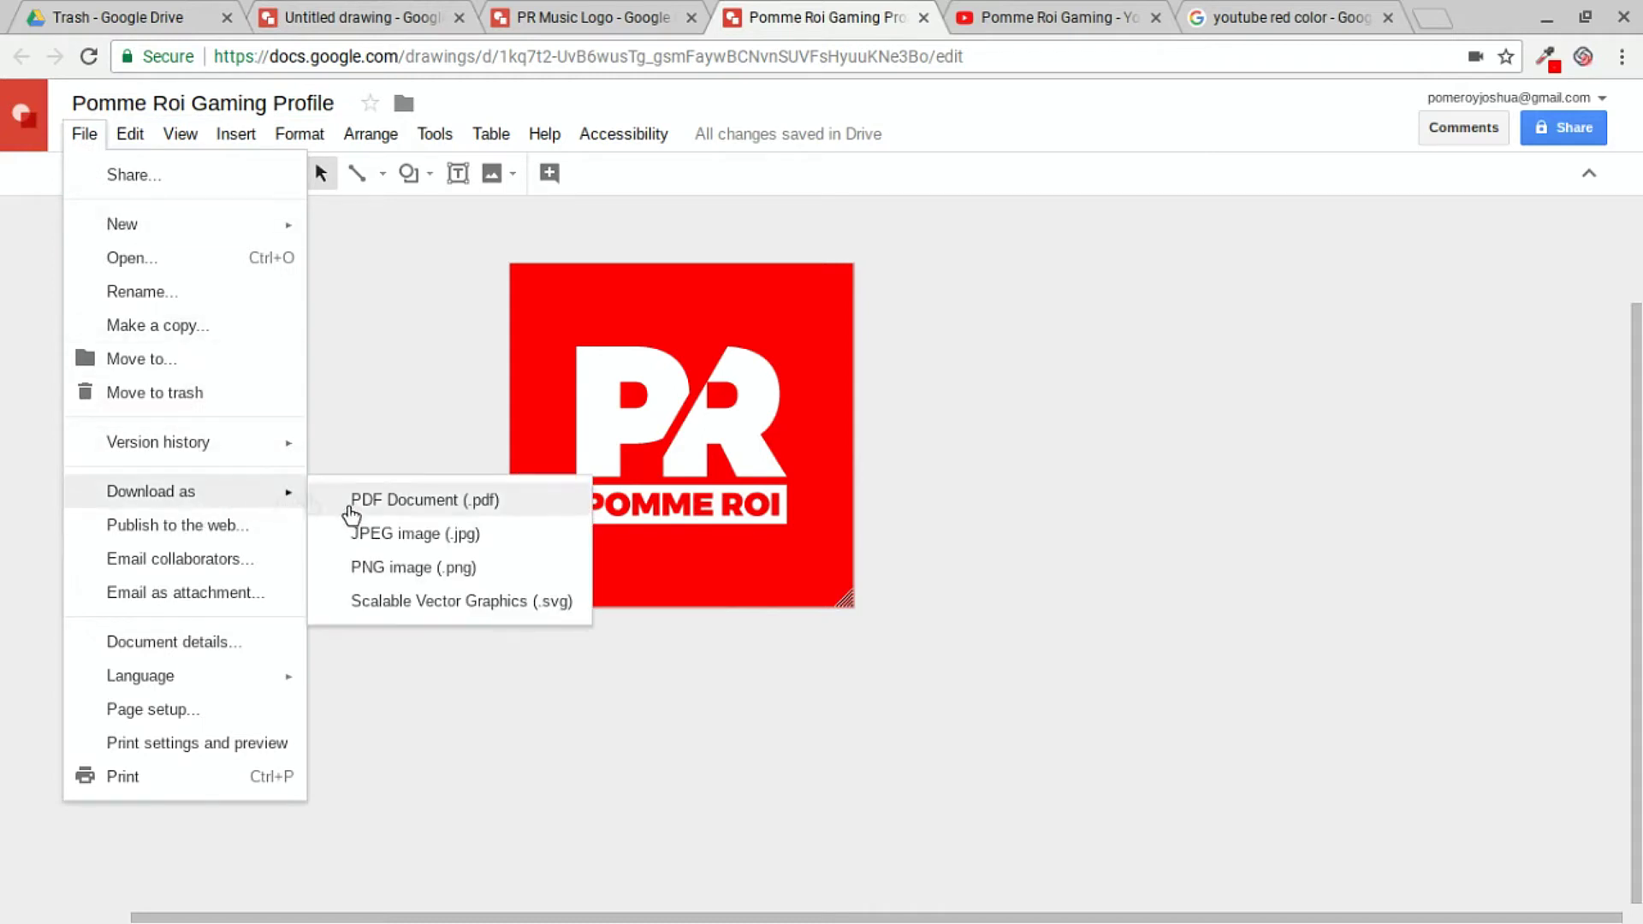
pyautogui.click(390, 573)
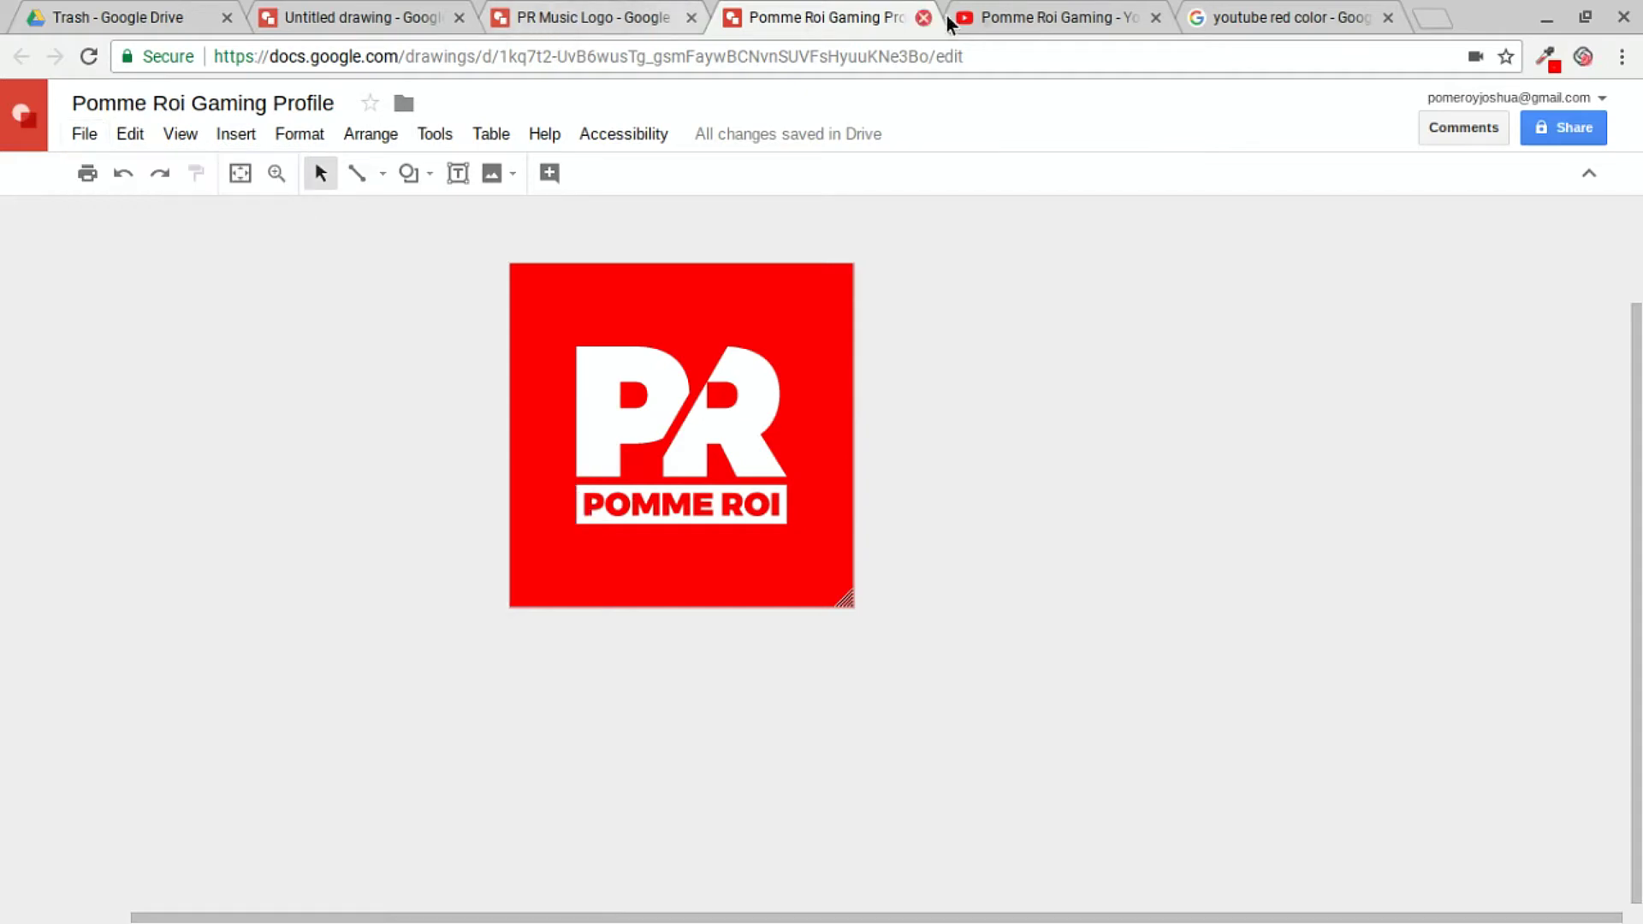
pyautogui.click(1035, 10)
# Choose the PR POMME ROI logo as the channel's profile photo and confirm the crop.
pyautogui.click(1183, 221)
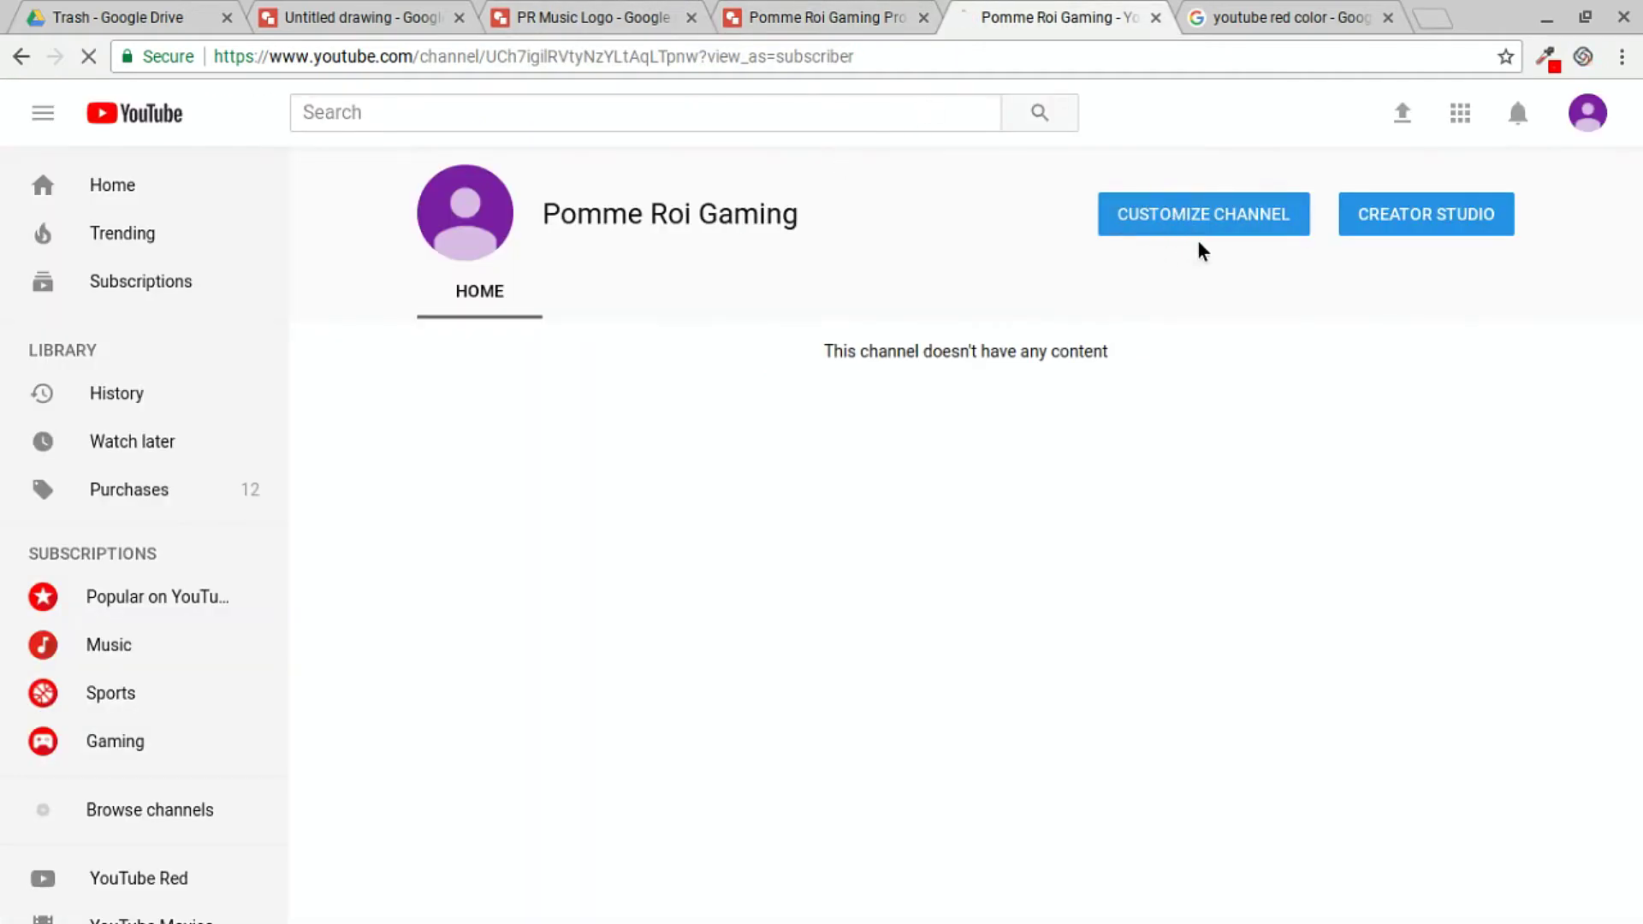
pyautogui.click(708, 402)
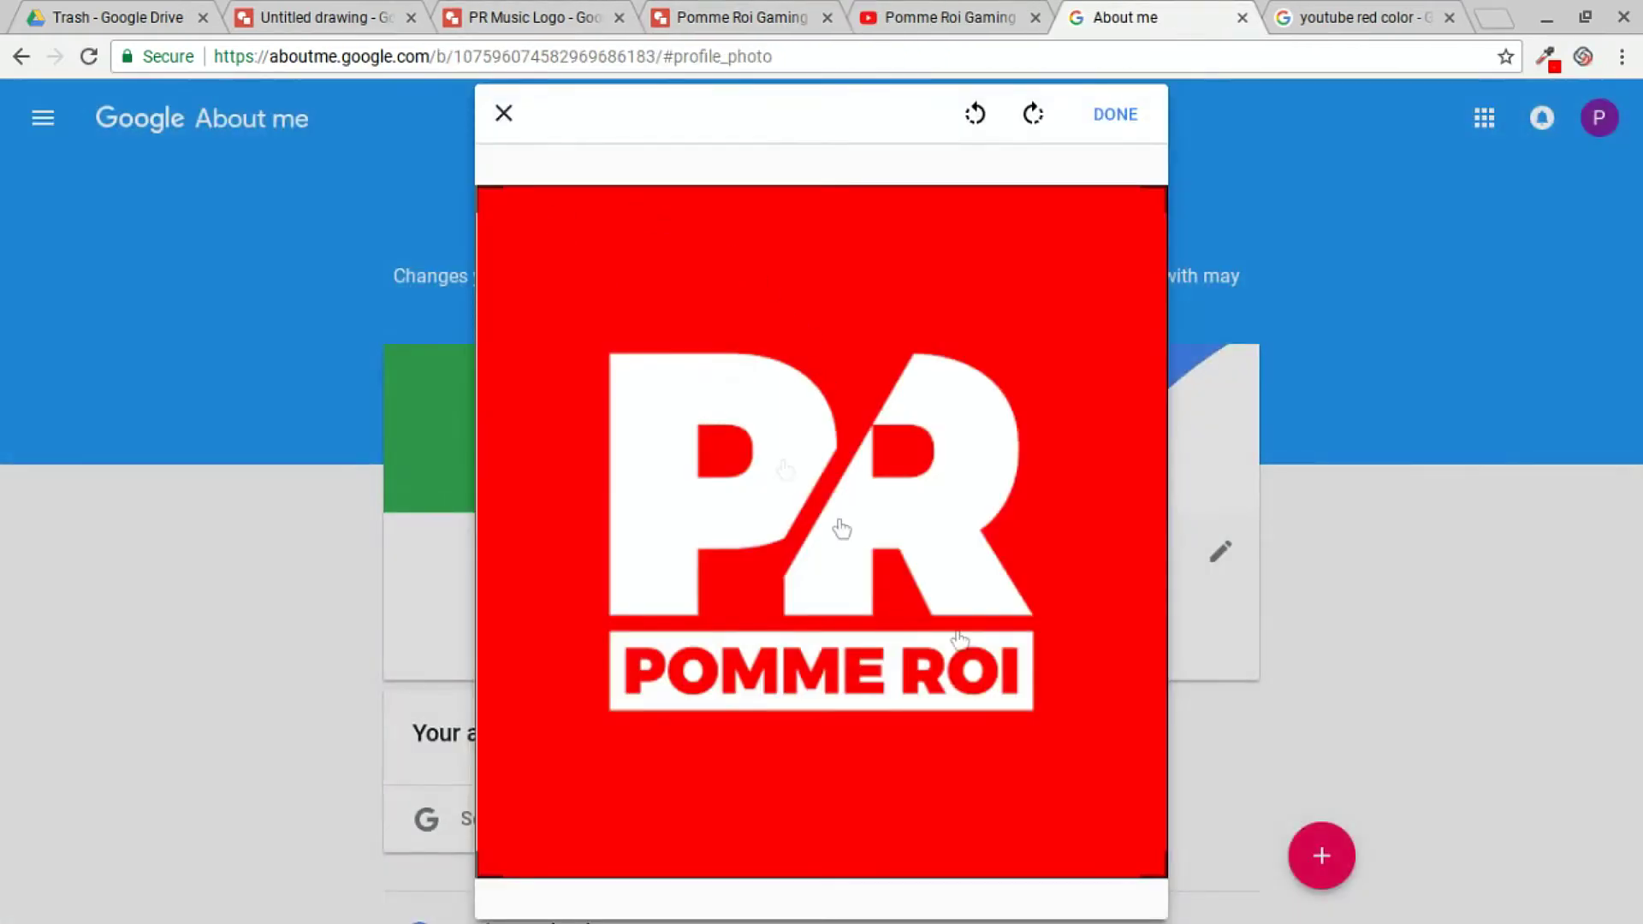
pyautogui.hotkey('ctrl', '-')
pyautogui.hotkey('ctrl', '-')
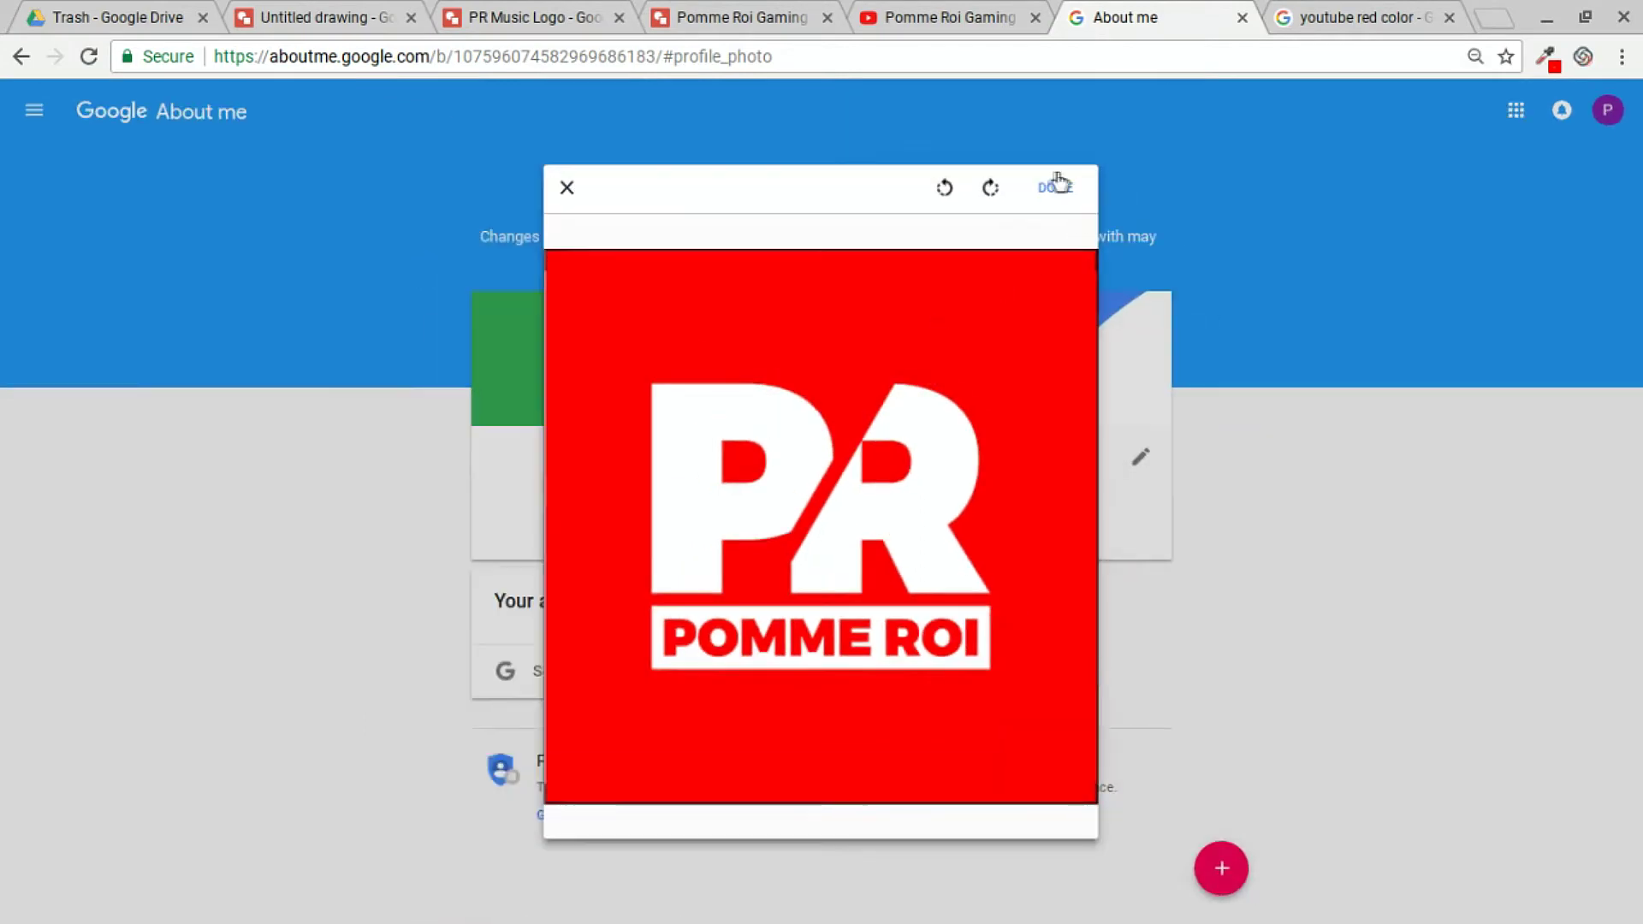
pyautogui.click(1058, 190)
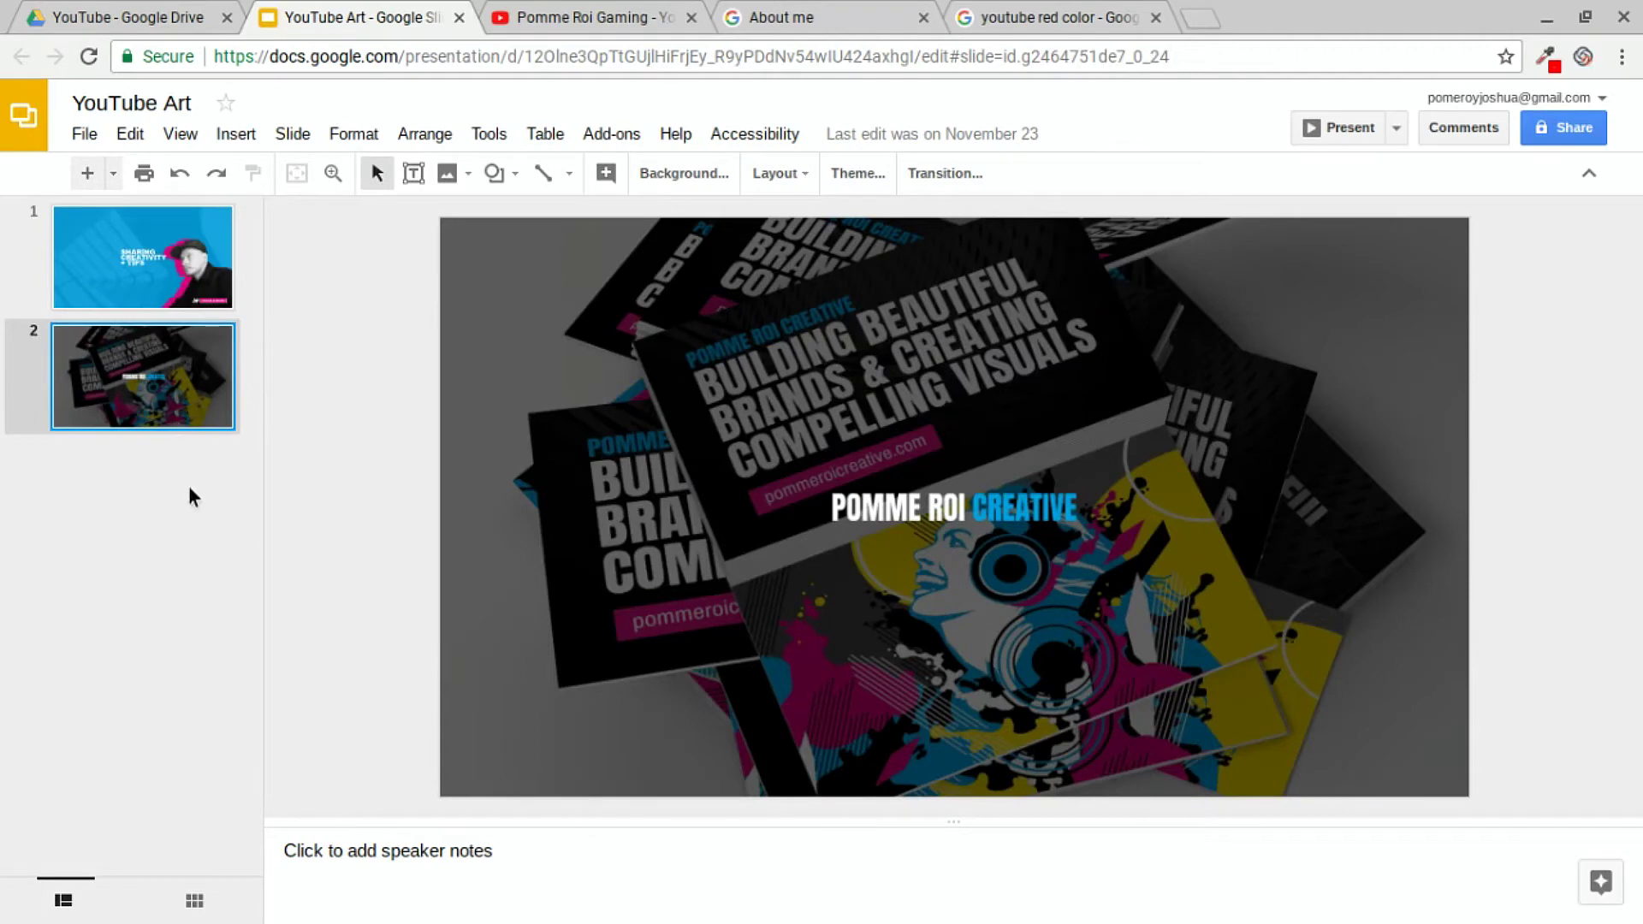
# Add a new blank third slide to the YouTube Art presentation.
pyautogui.rightClick(185, 472)
pyautogui.click(342, 456)
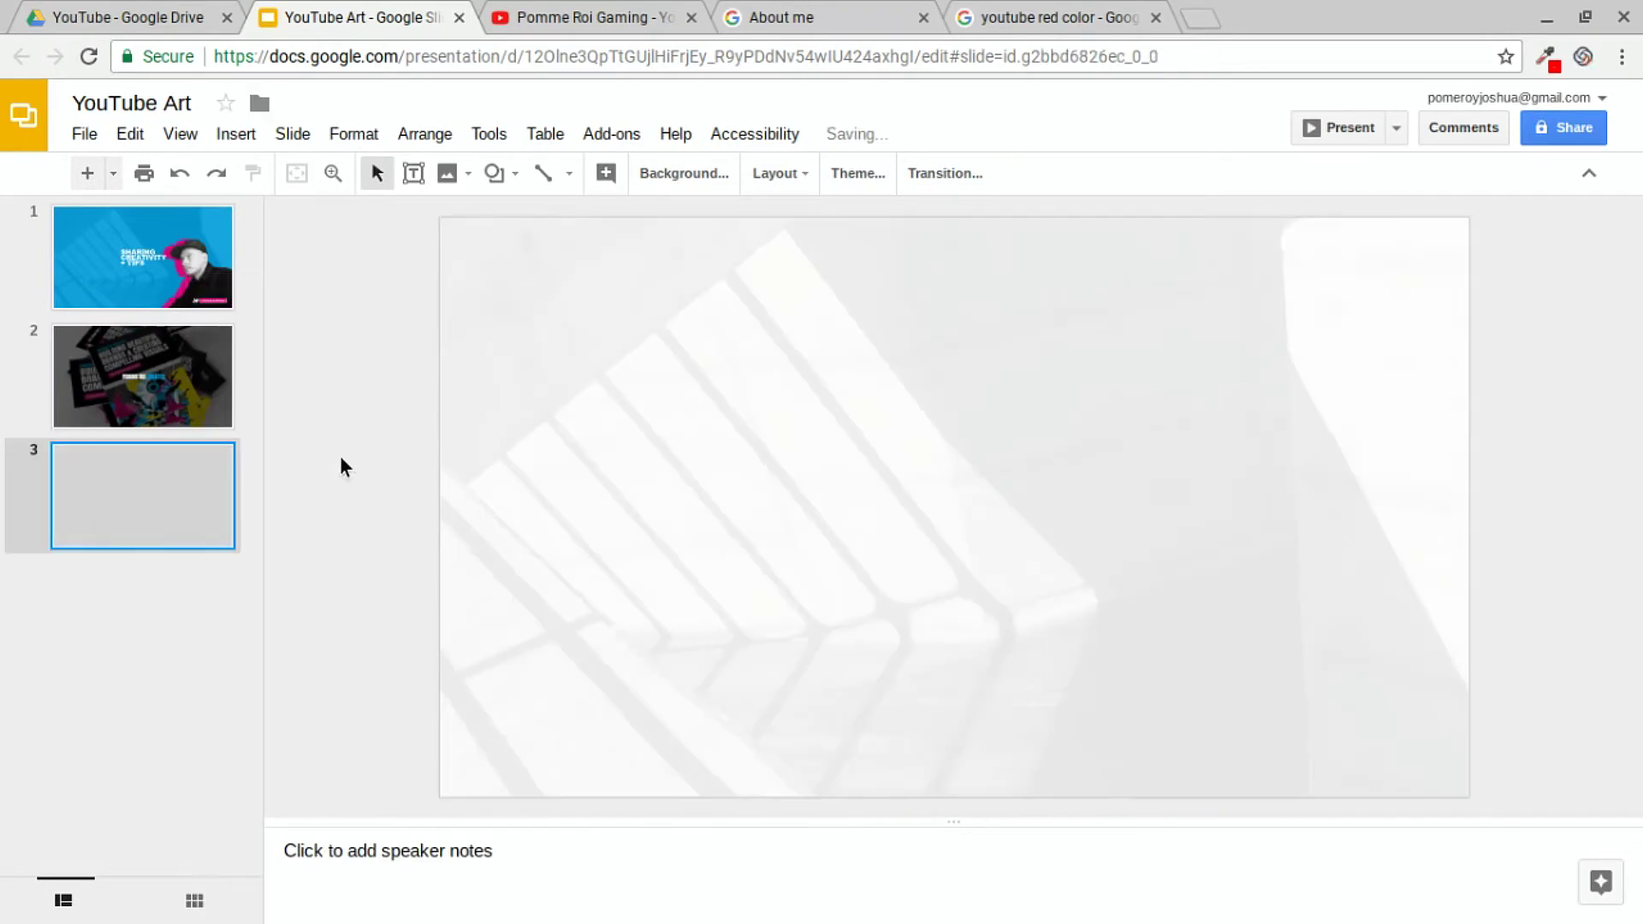
pyautogui.click(685, 173)
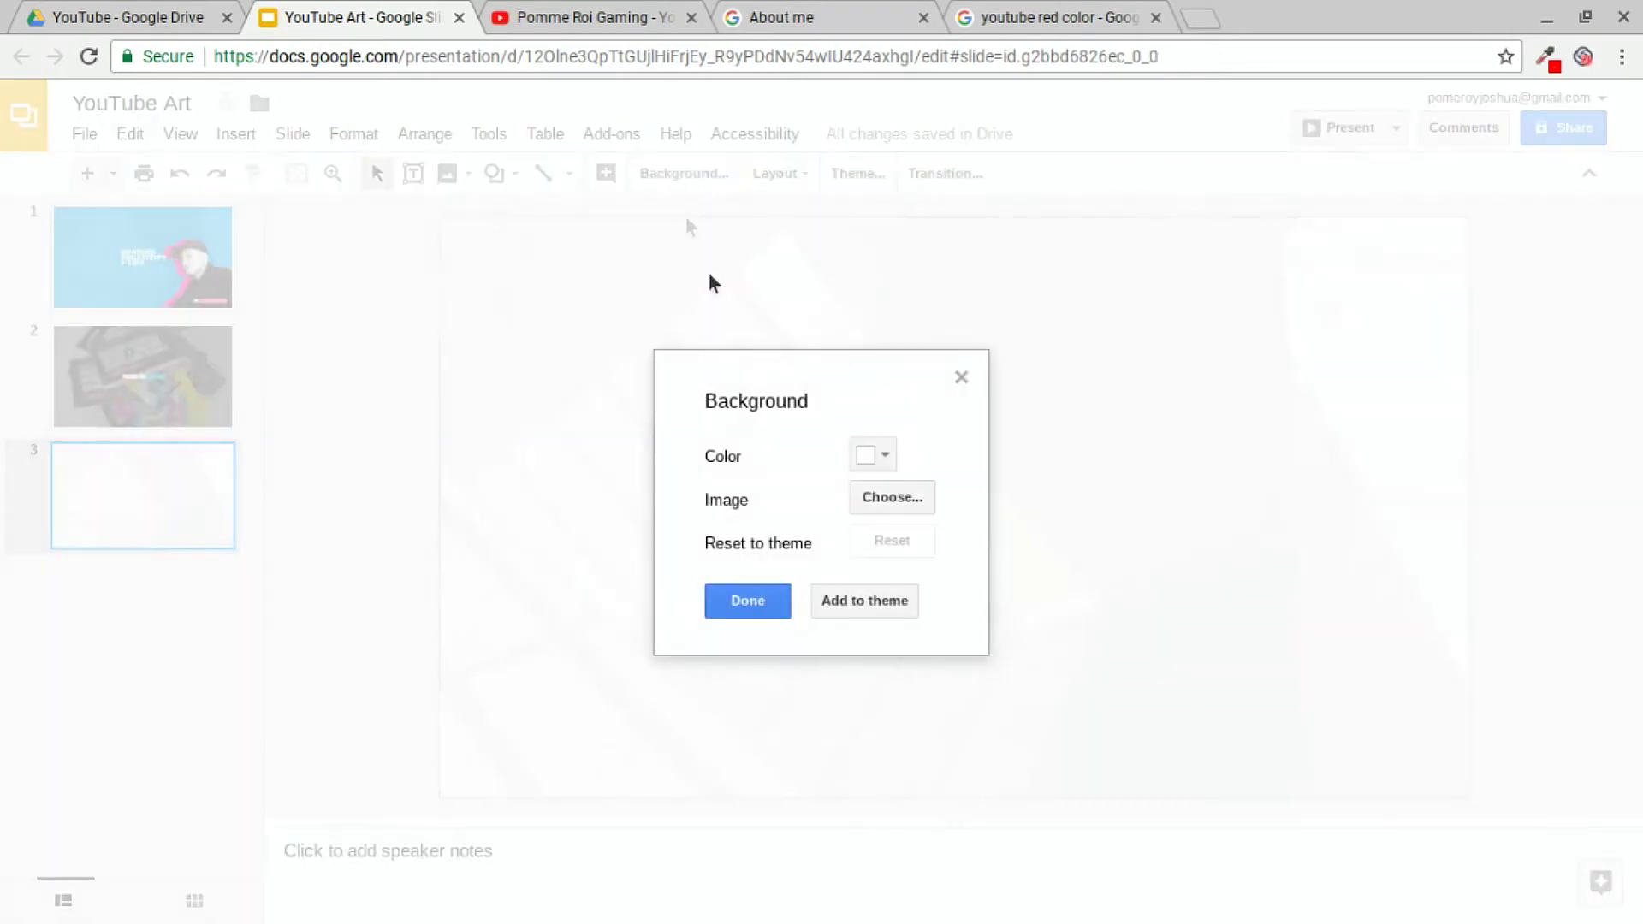
pyautogui.click(885, 461)
pyautogui.click(885, 459)
pyautogui.click(1547, 56)
# Give slide 3 a solid custom #fe0002 red background.
pyautogui.click(873, 454)
pyautogui.click(932, 843)
pyautogui.click(820, 396)
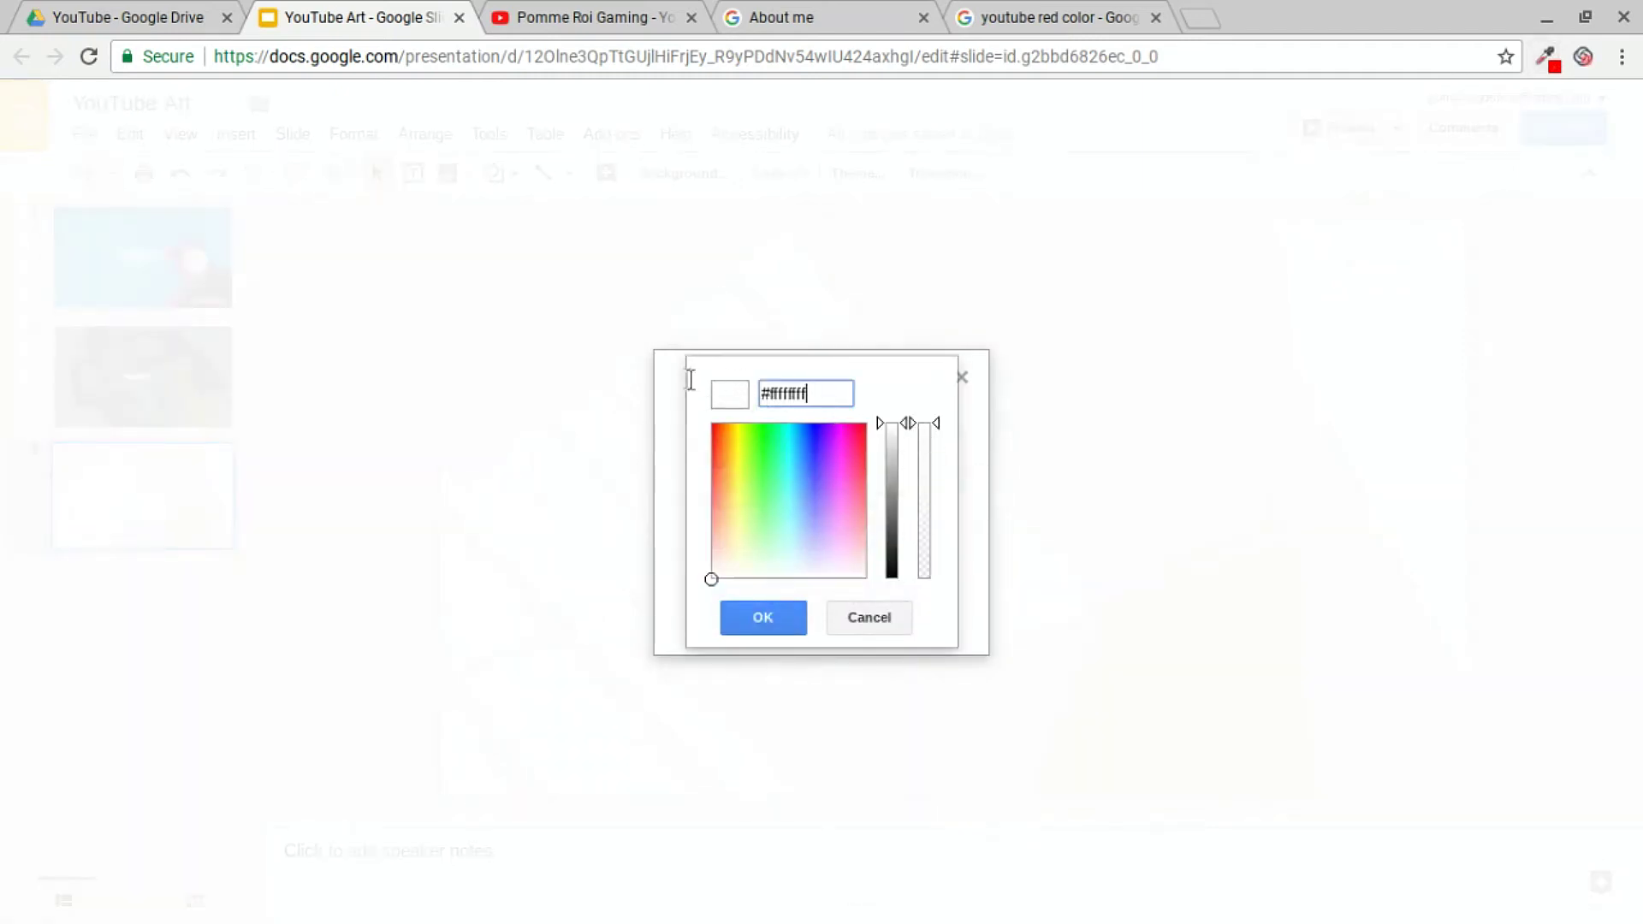
pyautogui.write('#fe0002')
pyautogui.click(797, 631)
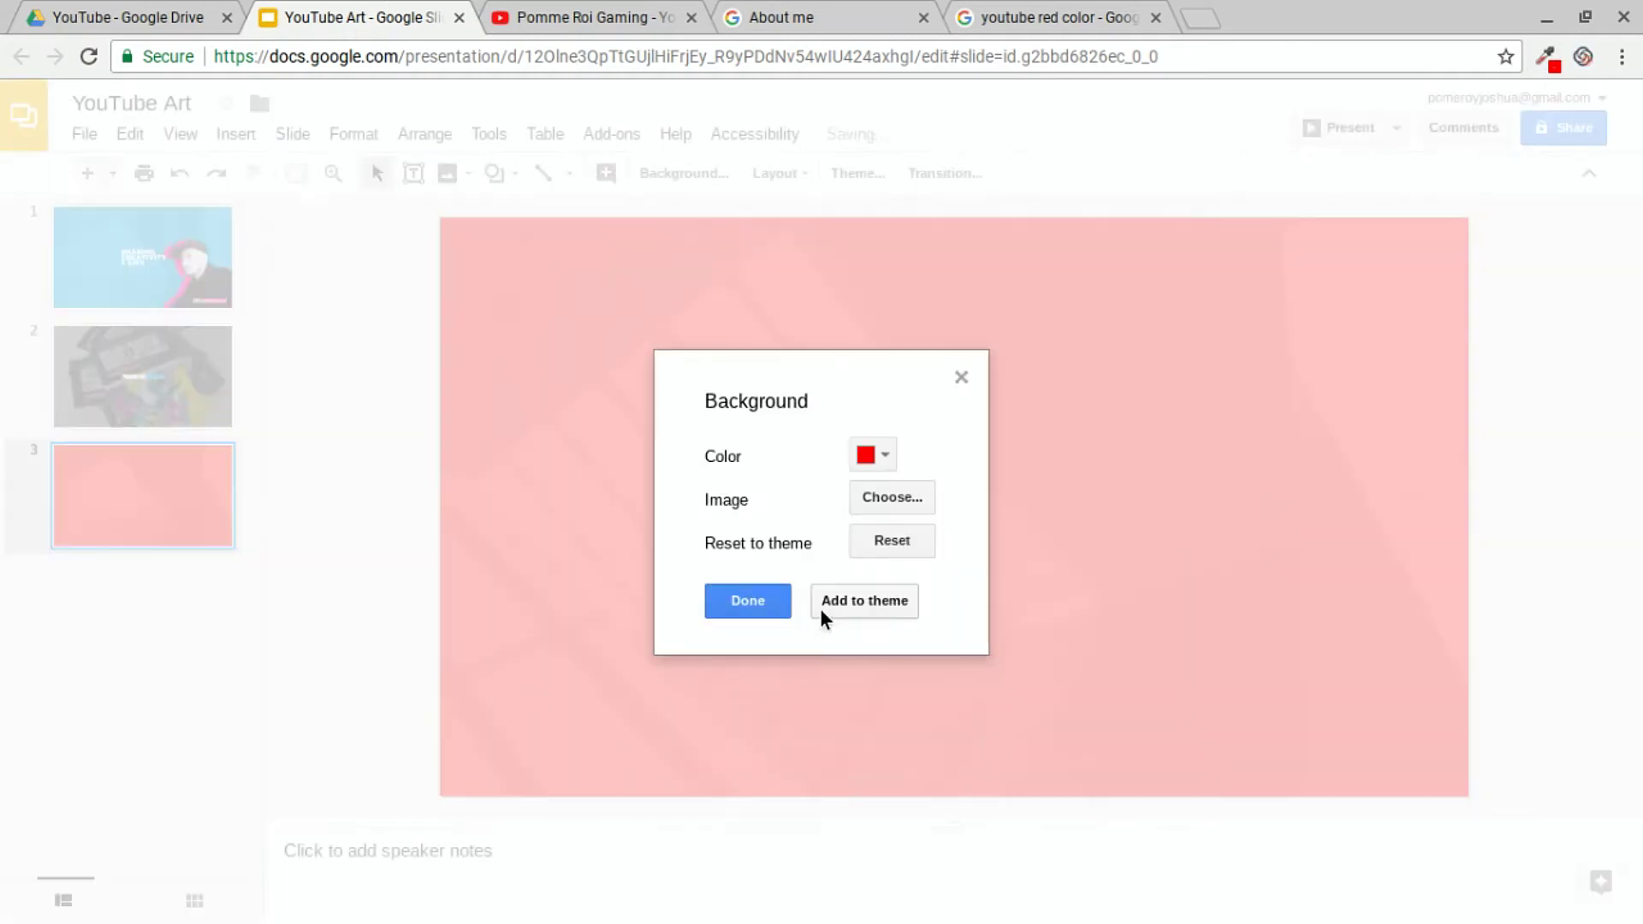
pyautogui.click(820, 606)
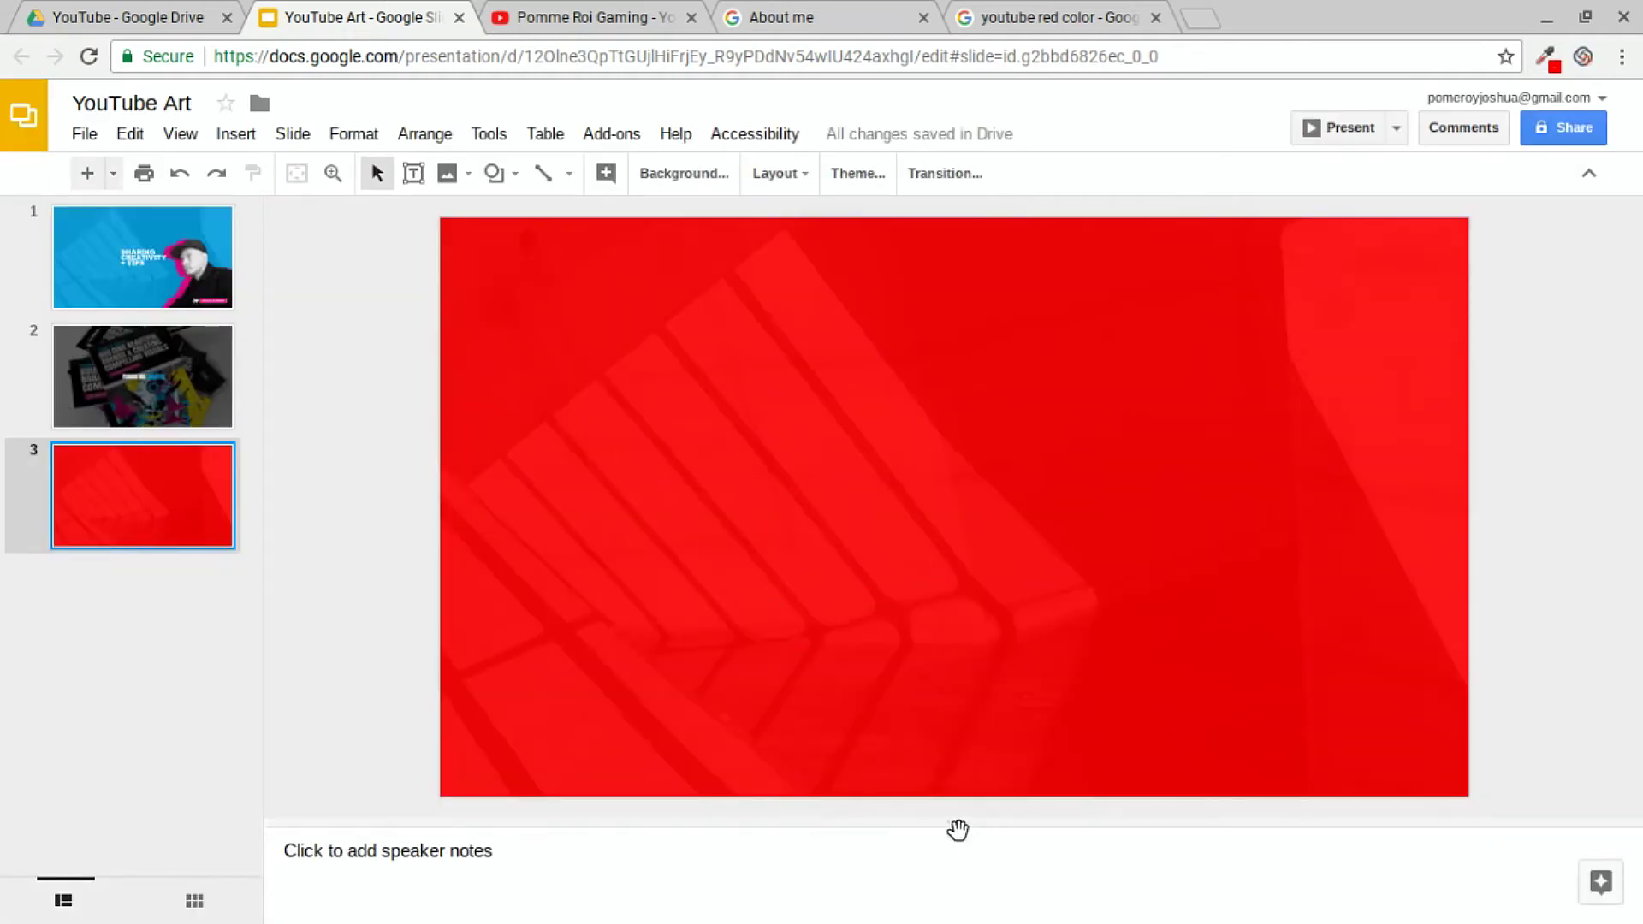
pyautogui.moveTo(958, 829); pyautogui.dragTo(950, 917)
# Change the YouTube Art page setup to a custom 2560 × 1440 pixel size.
pyautogui.click(142, 274)
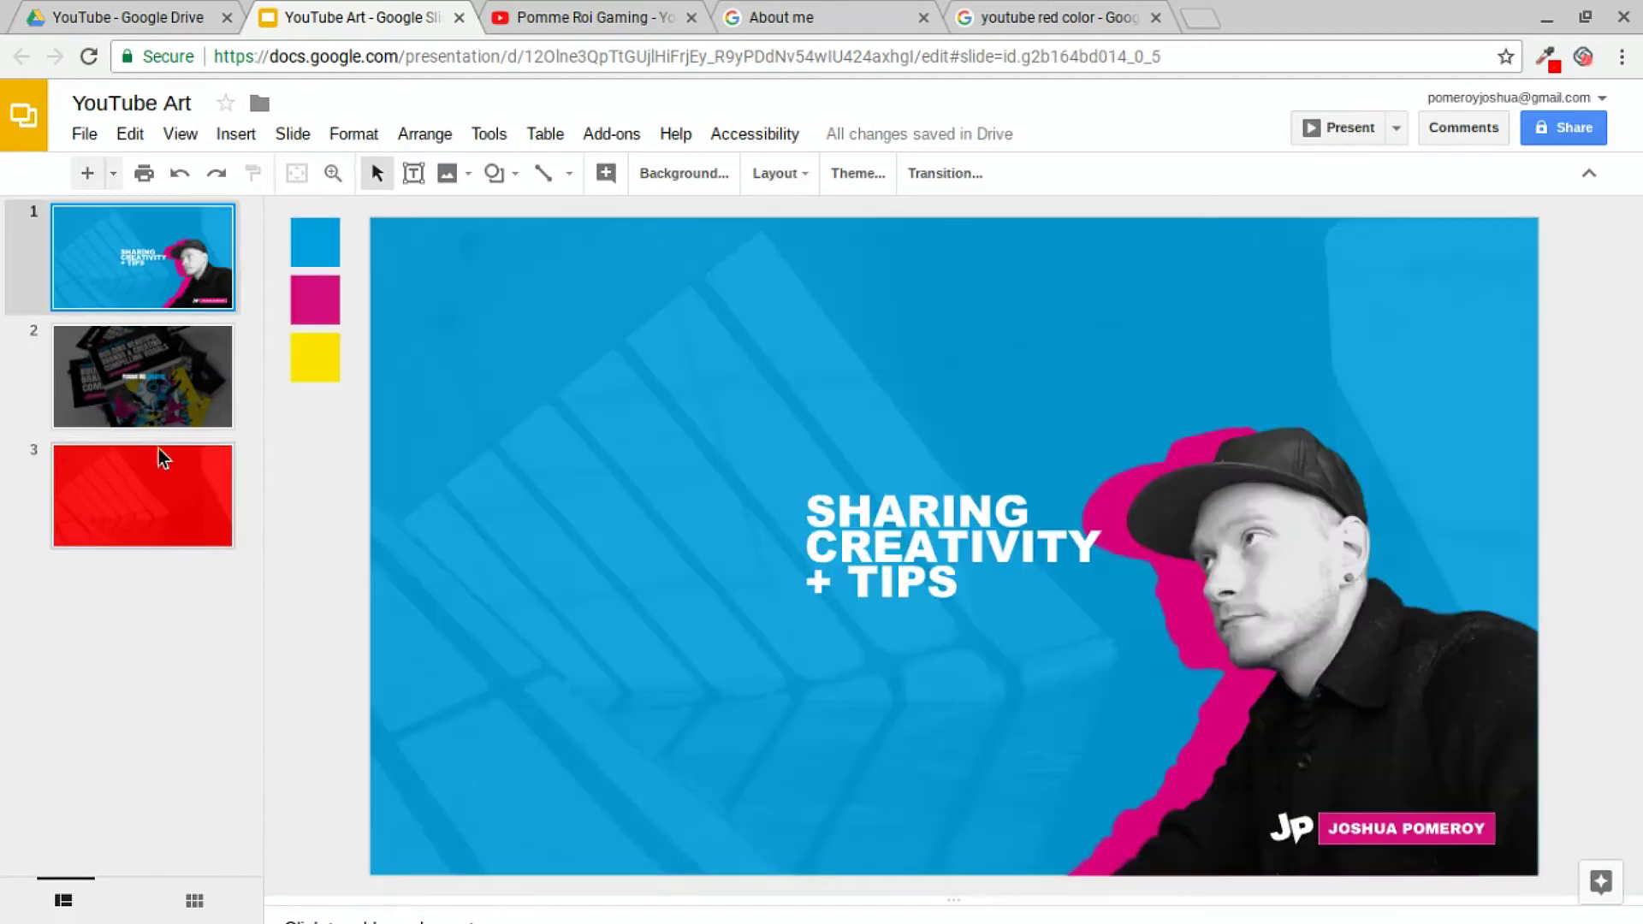
pyautogui.click(171, 509)
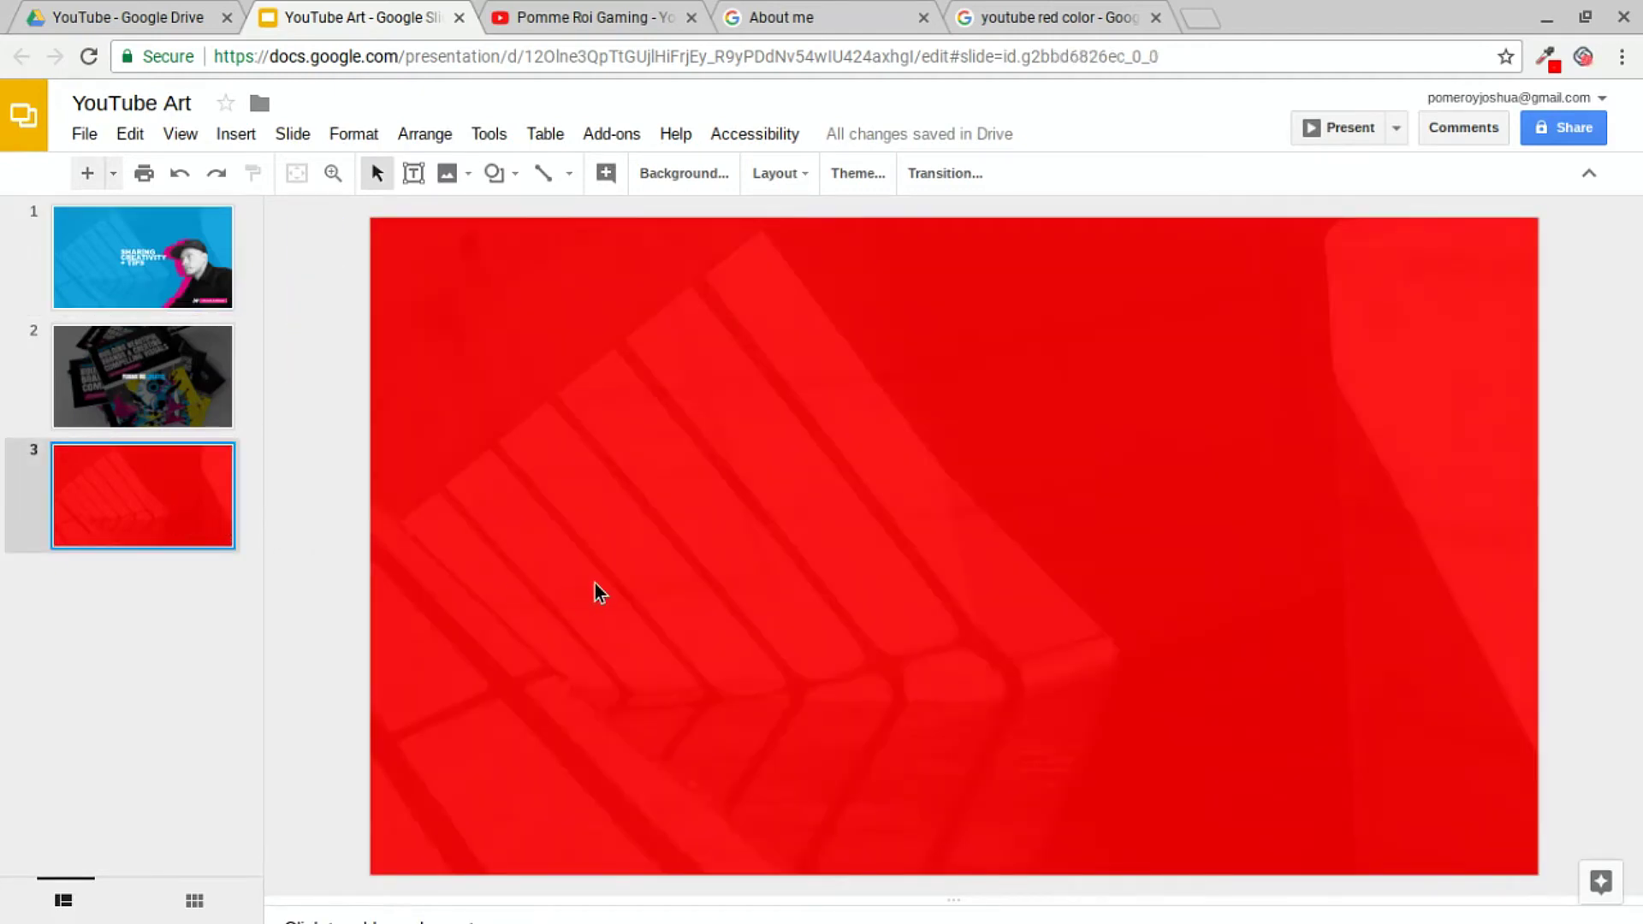
pyautogui.click(114, 13)
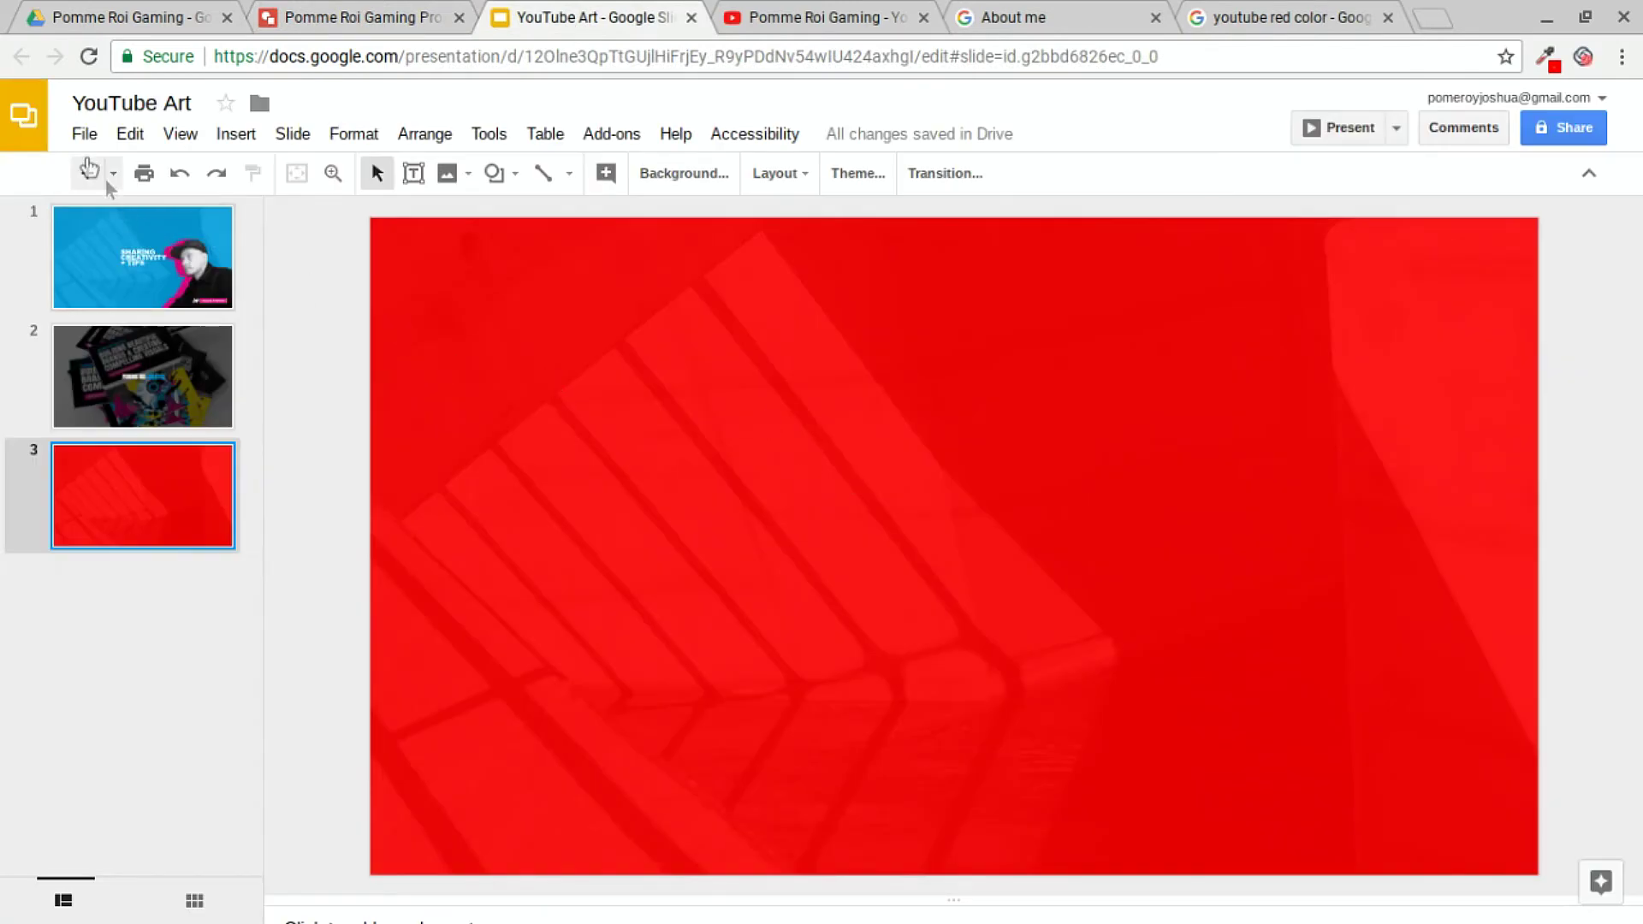
pyautogui.click(83, 133)
pyautogui.click(184, 745)
pyautogui.click(903, 523)
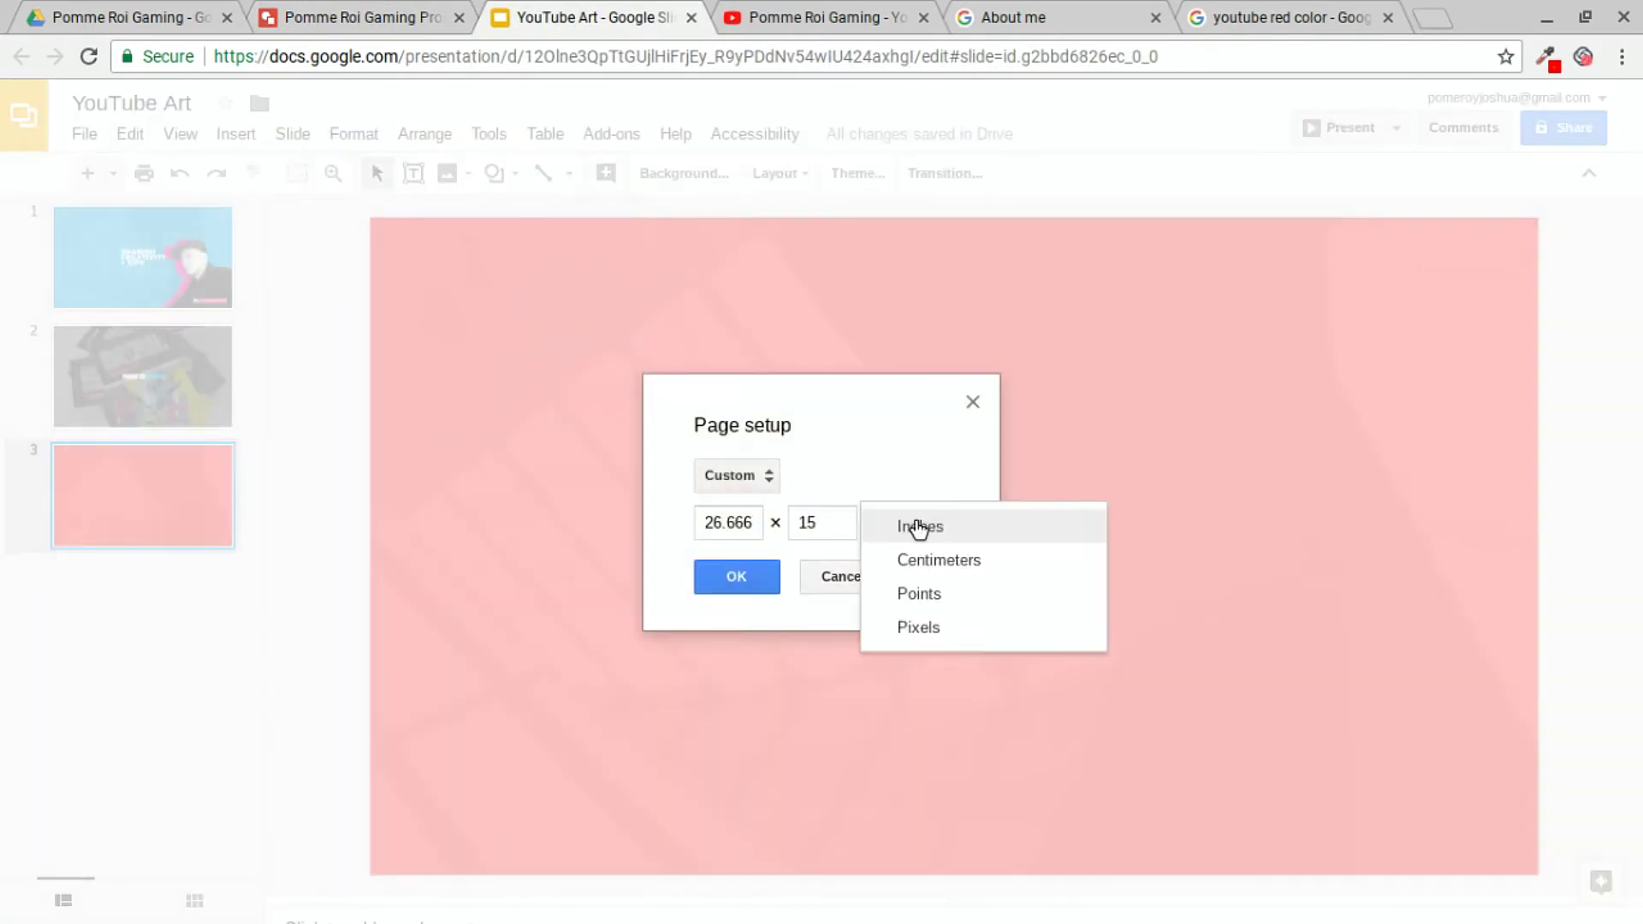
pyautogui.click(918, 627)
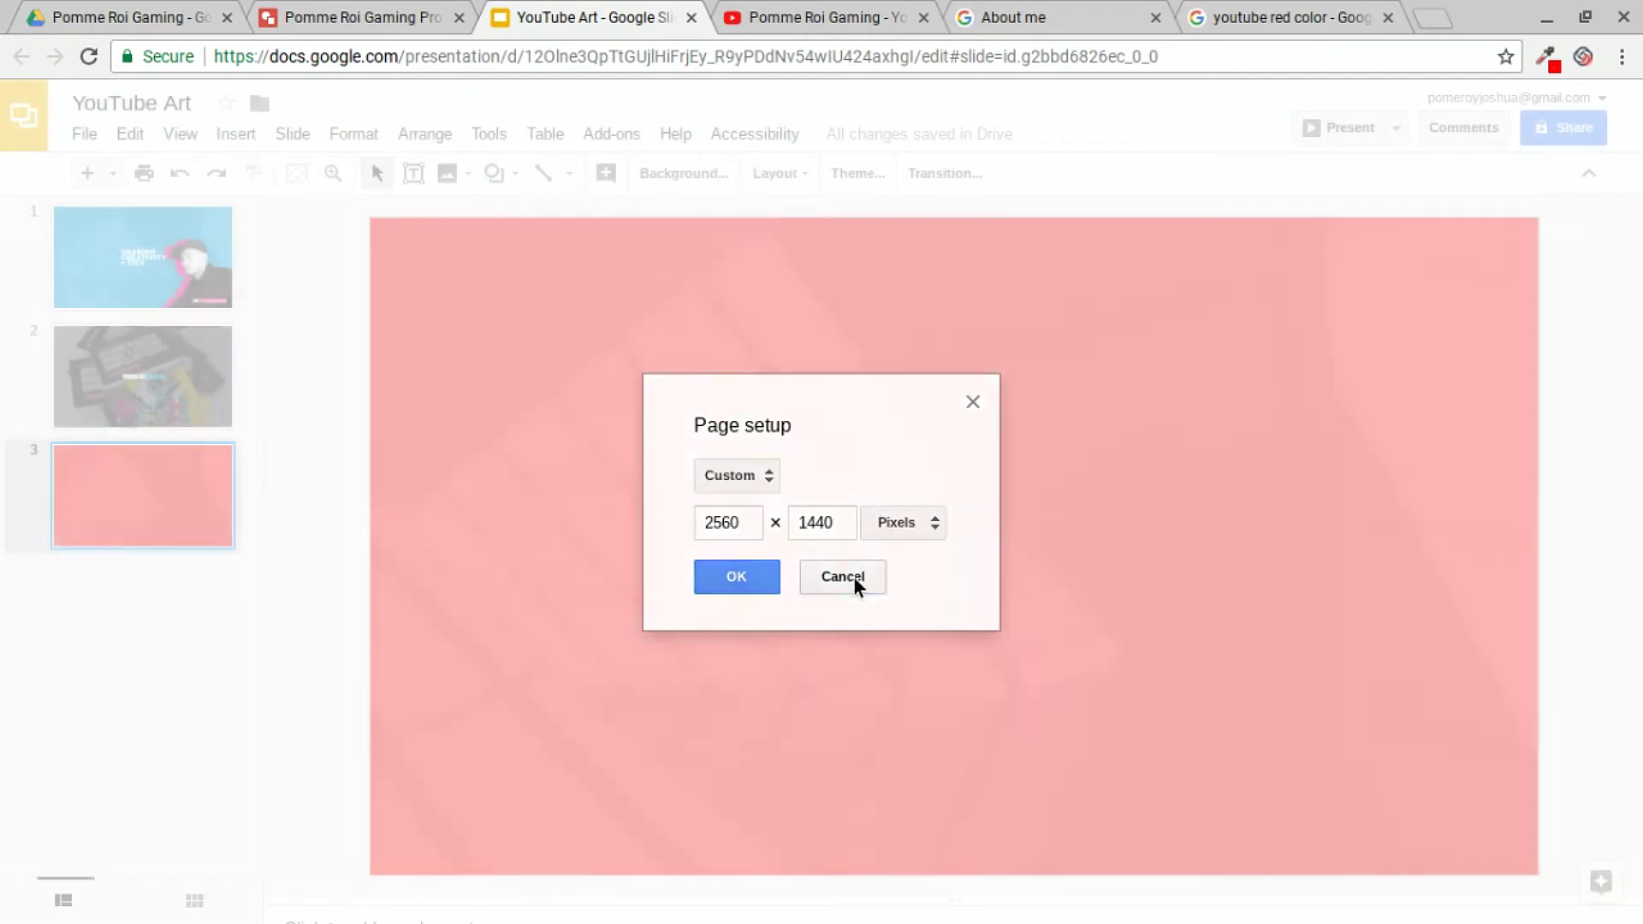
pyautogui.click(328, 30)
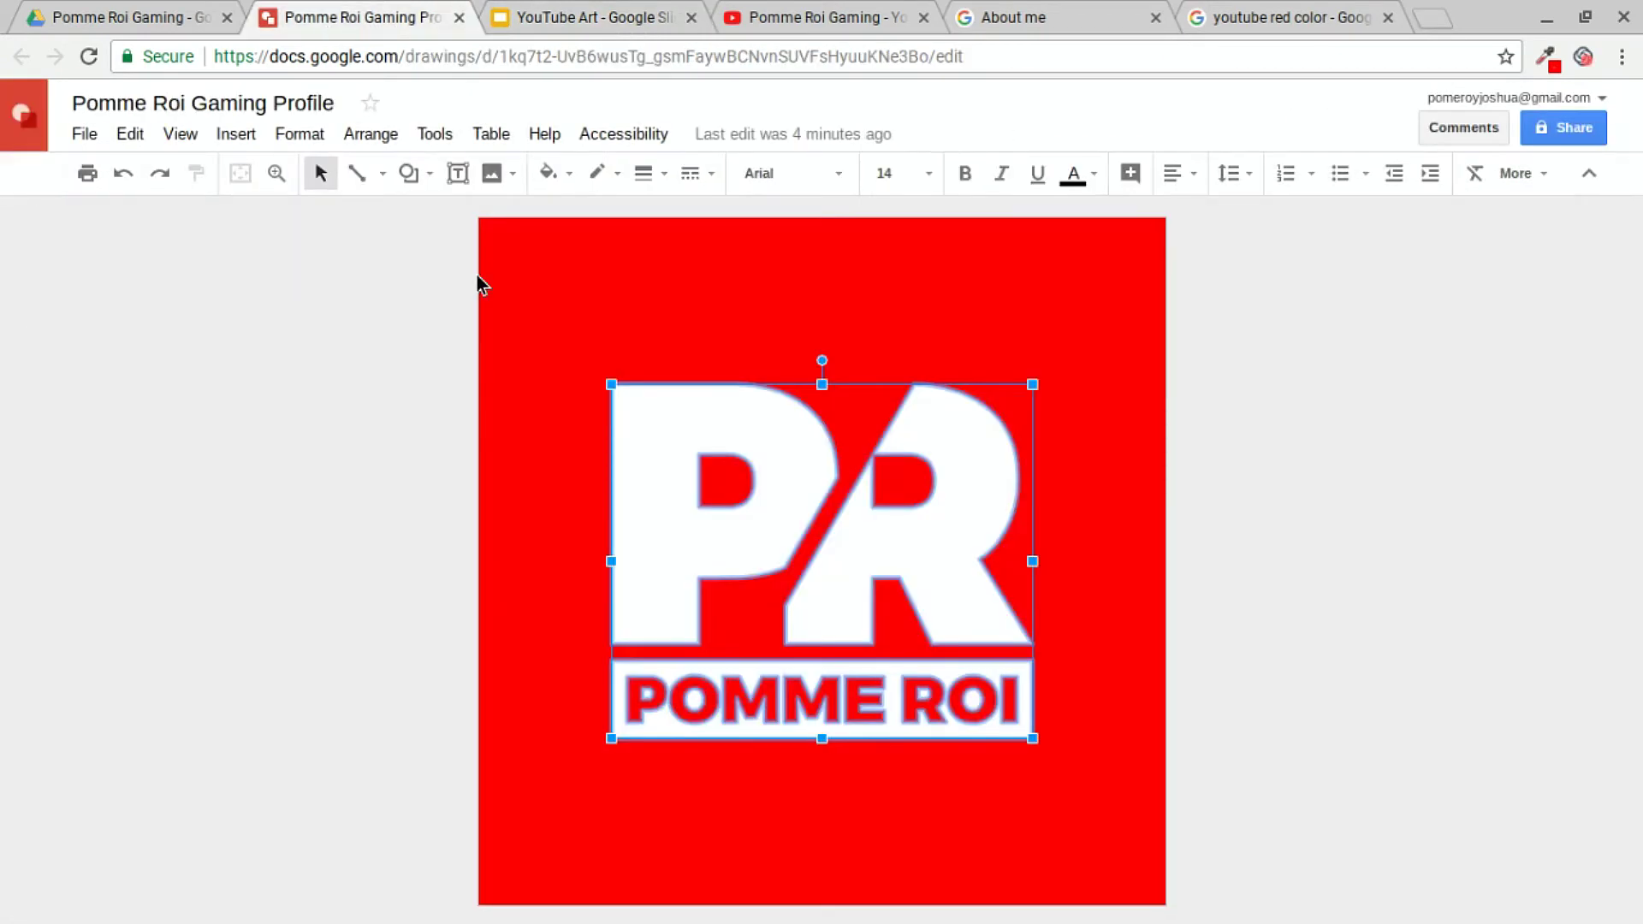
# Paste the copied logo centred on red slide 3, then search the web for 'youtube art'.
pyautogui.hotkey('ctrl', 'c')
pyautogui.hotkey('ctrl', 'Tab')
pyautogui.hotkey('ctrl', 'v')
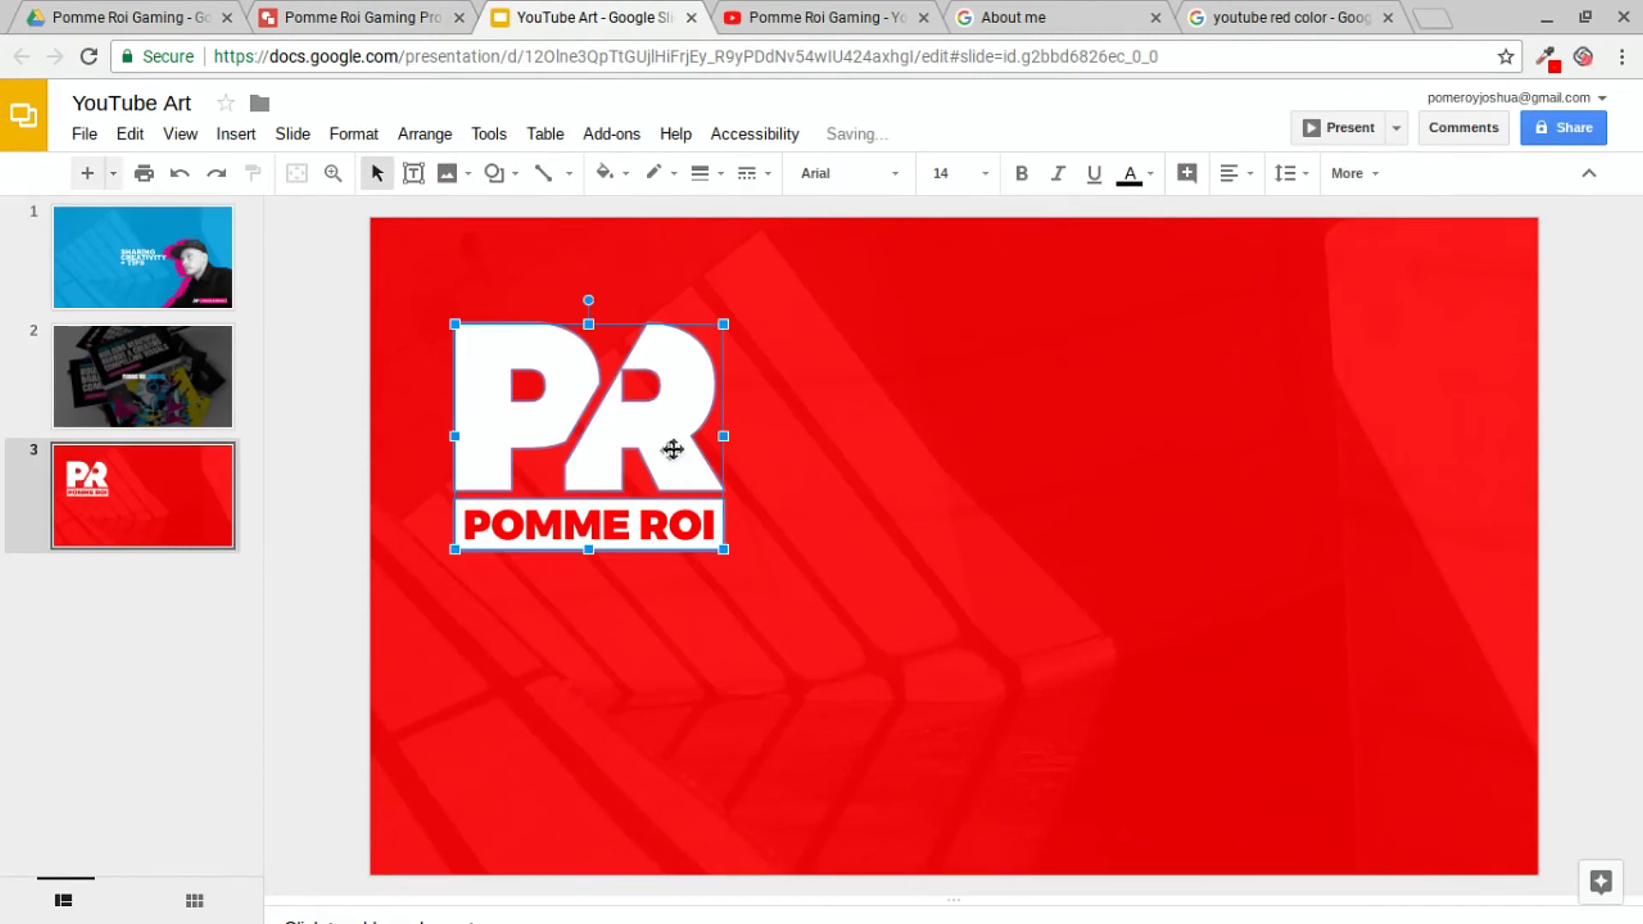
pyautogui.moveTo(673, 449); pyautogui.dragTo(1039, 561)
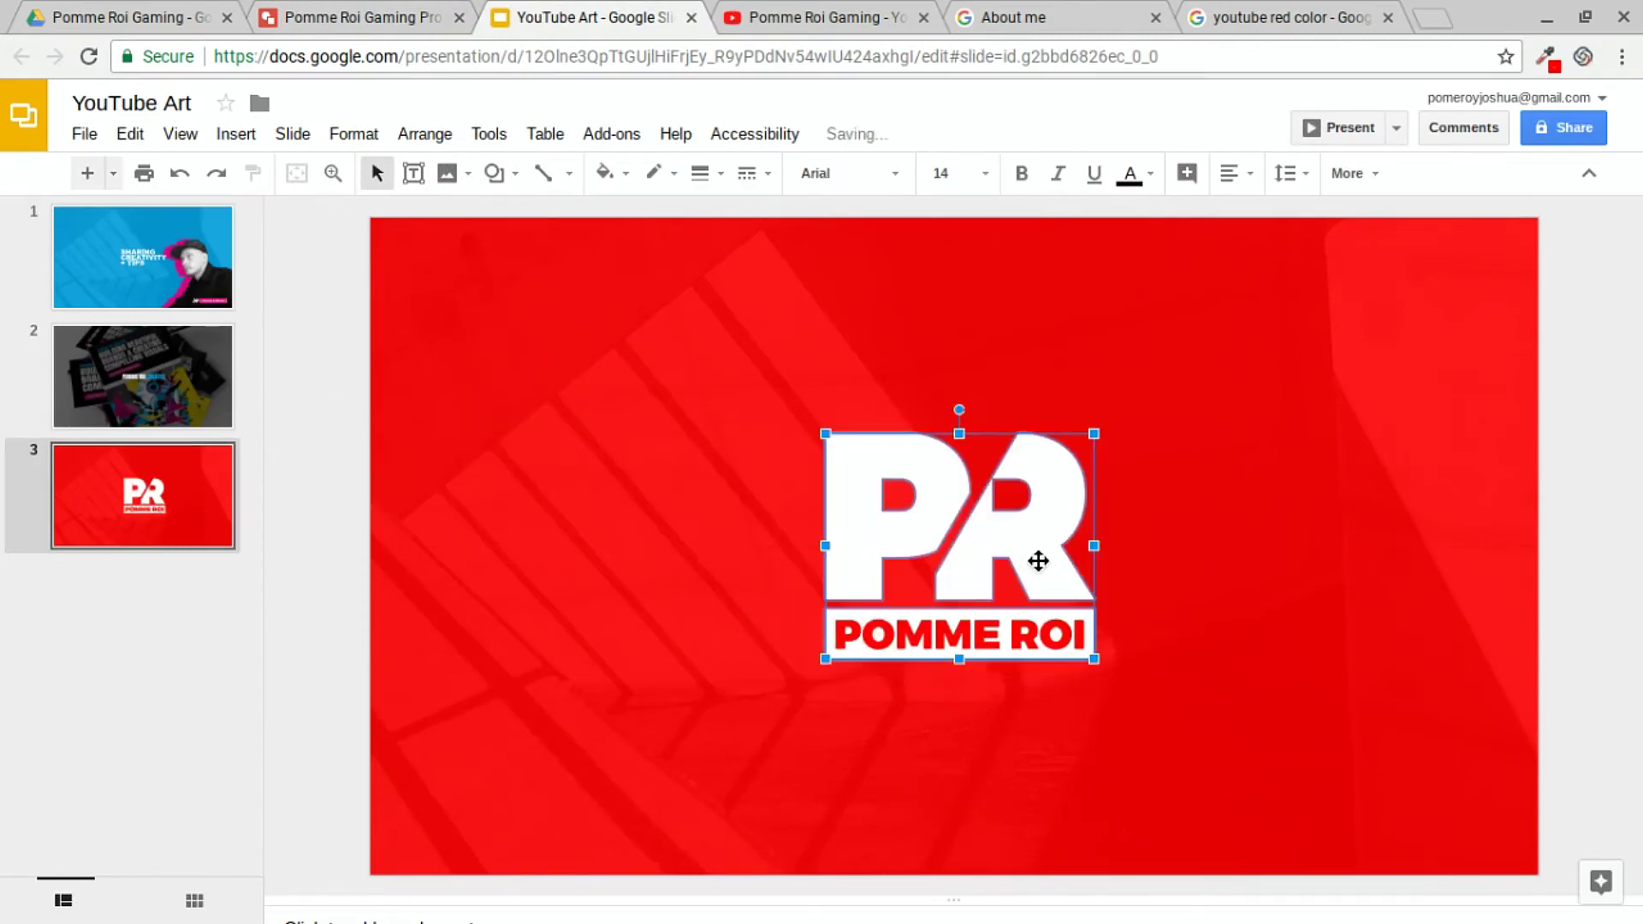
pyautogui.click(310, 368)
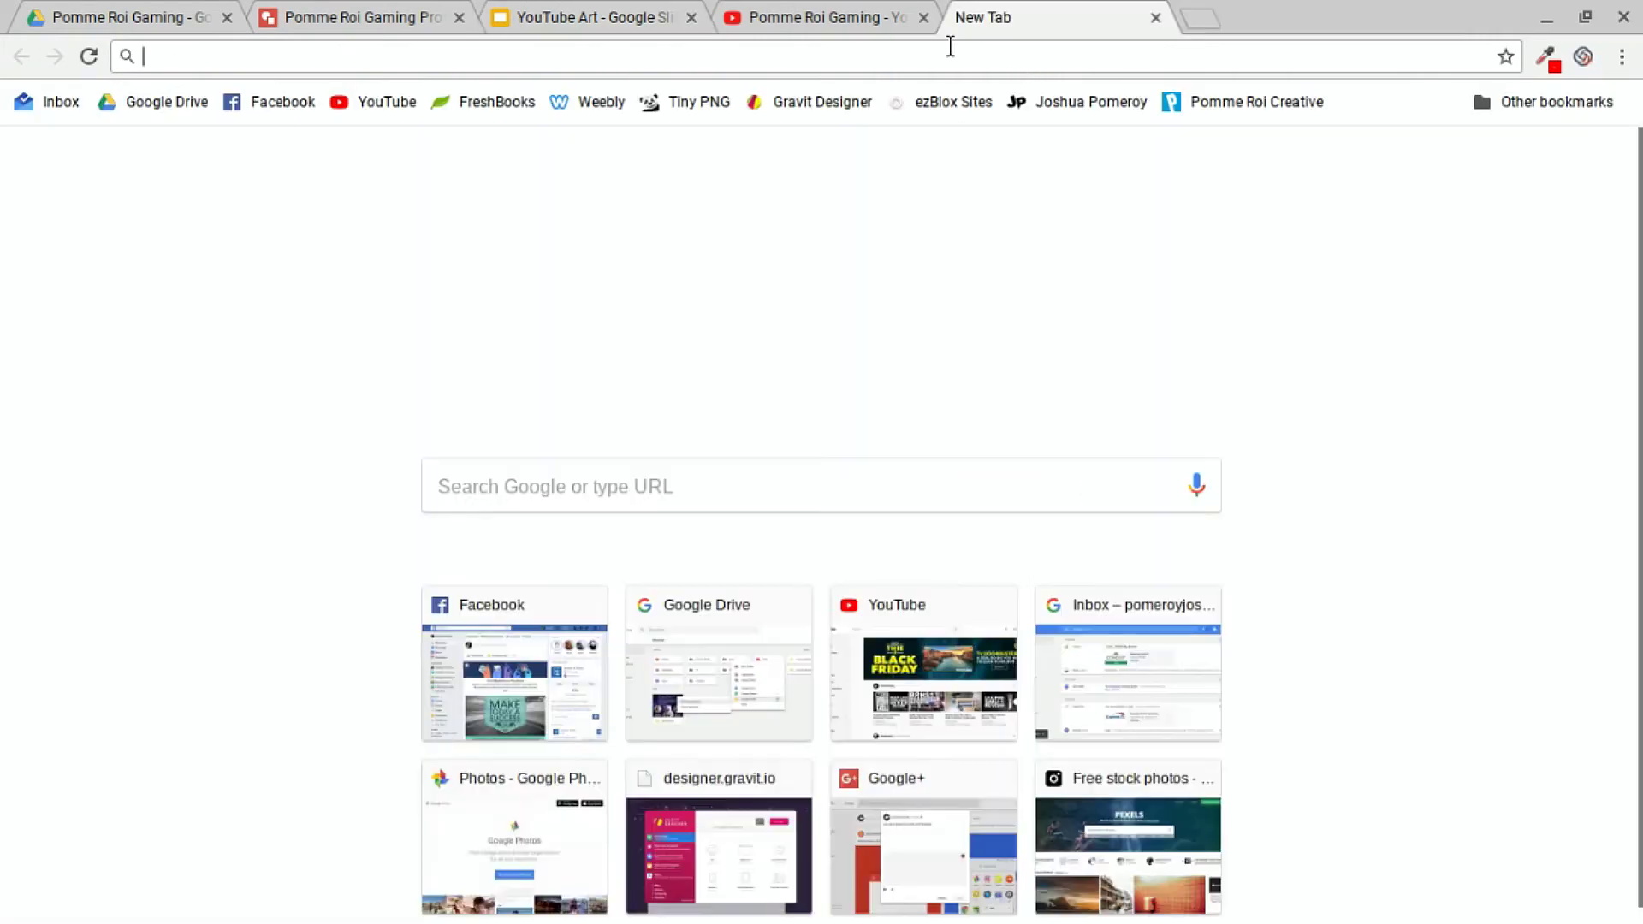
pyautogui.write('youtube art template')
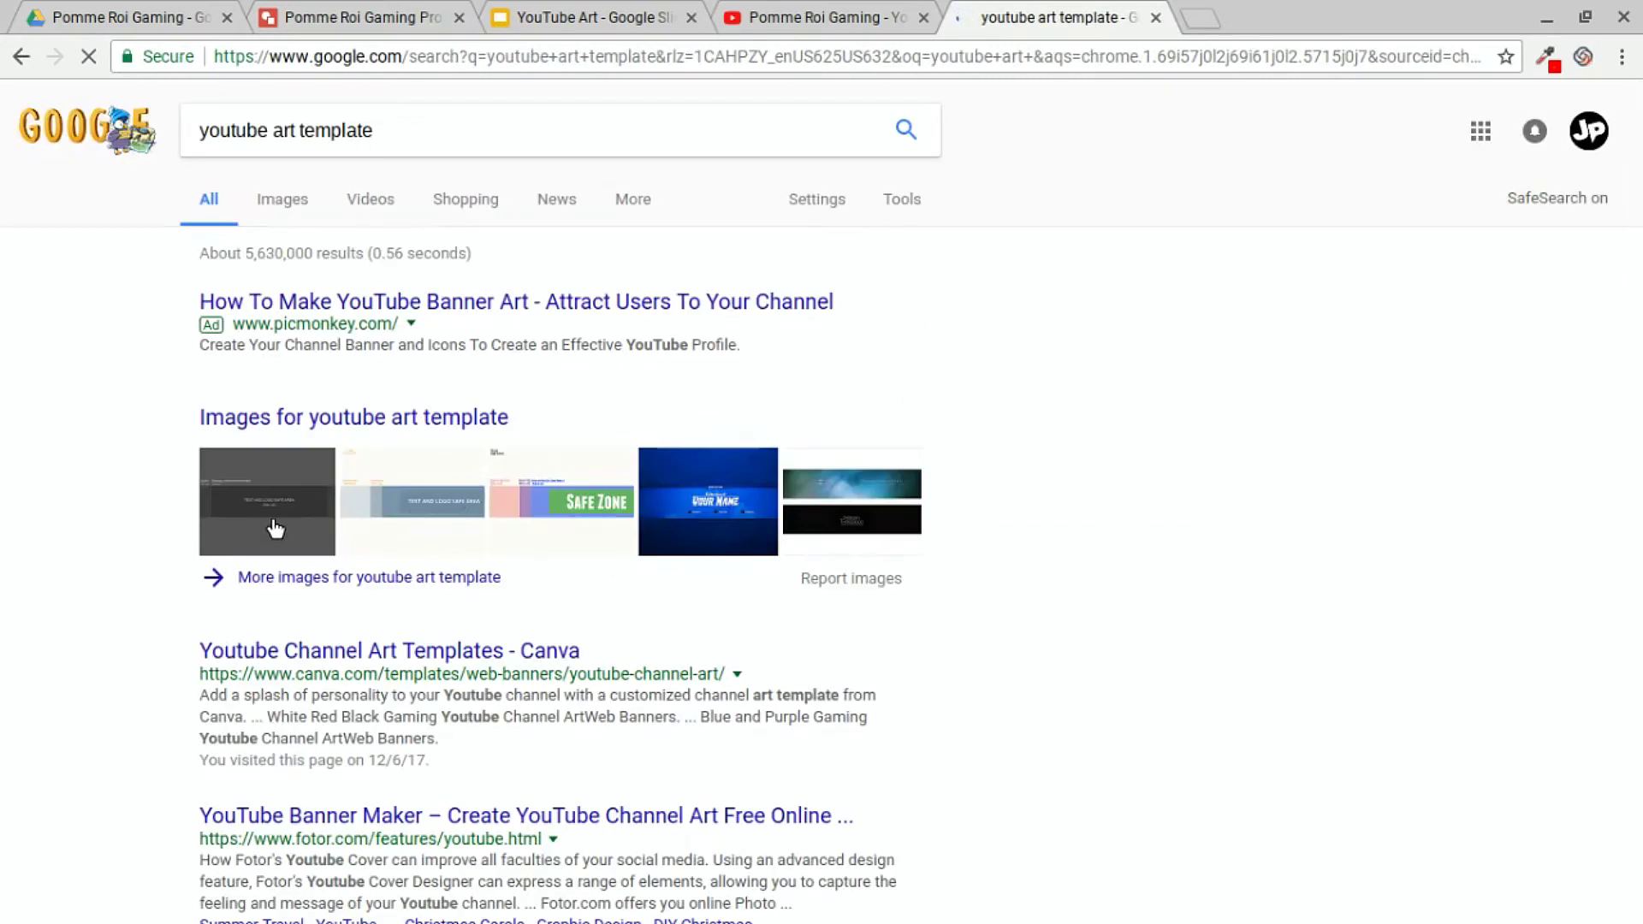
# Preview the 2560 × 1440 channel art template with its 1546 × 423 safe area, then return to the YouTube Art slides.
pyautogui.click(351, 488)
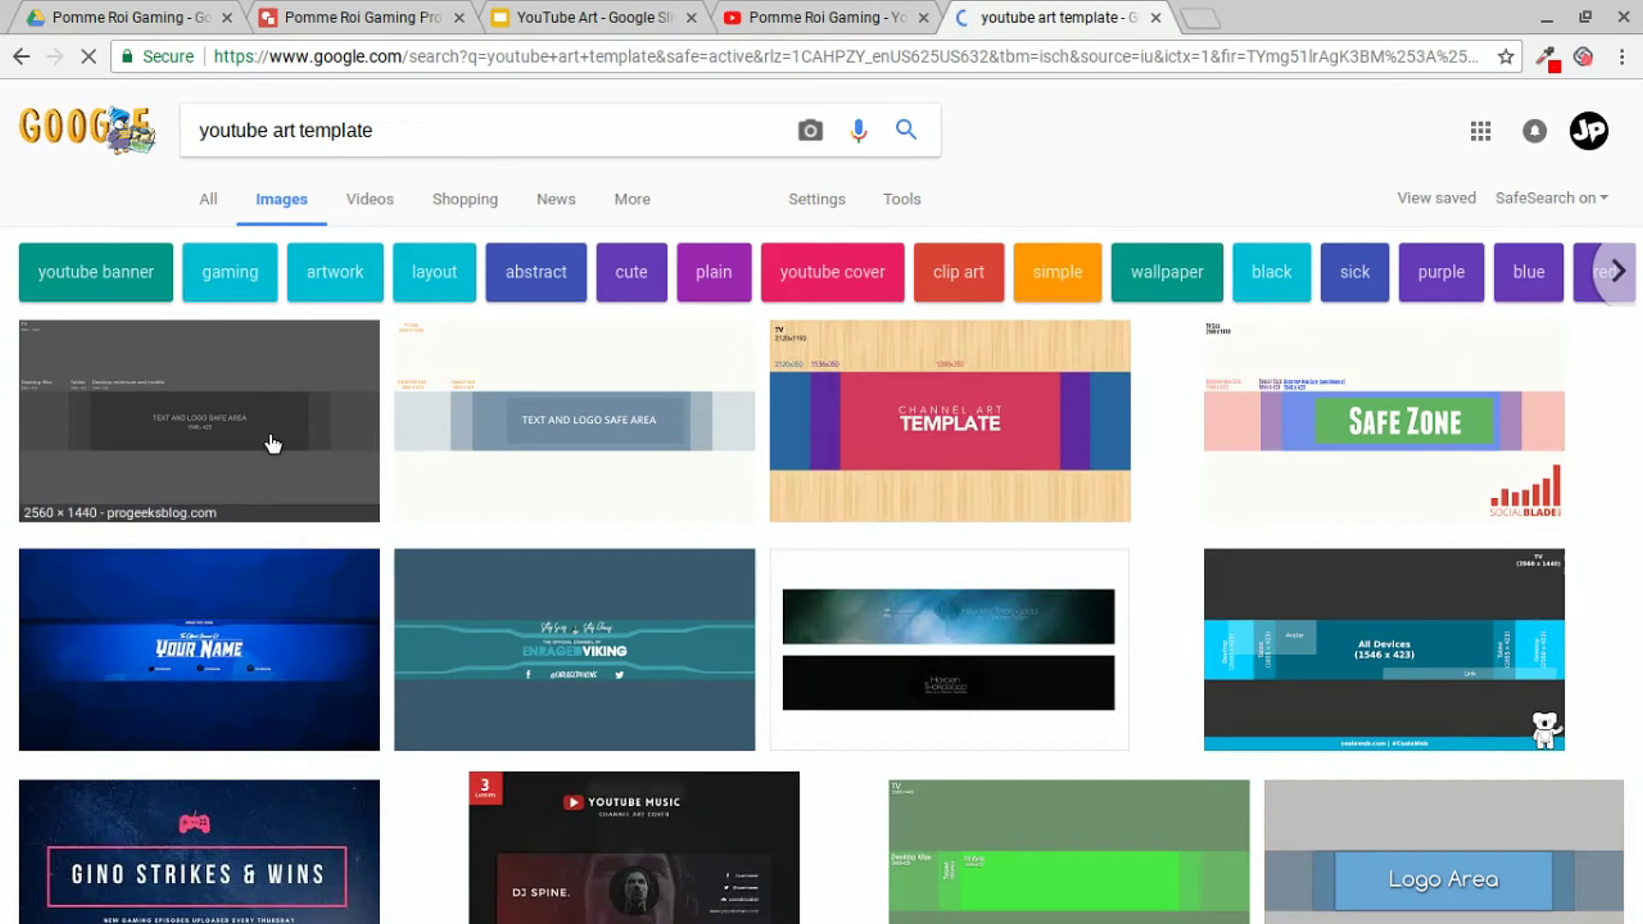
pyautogui.click(270, 446)
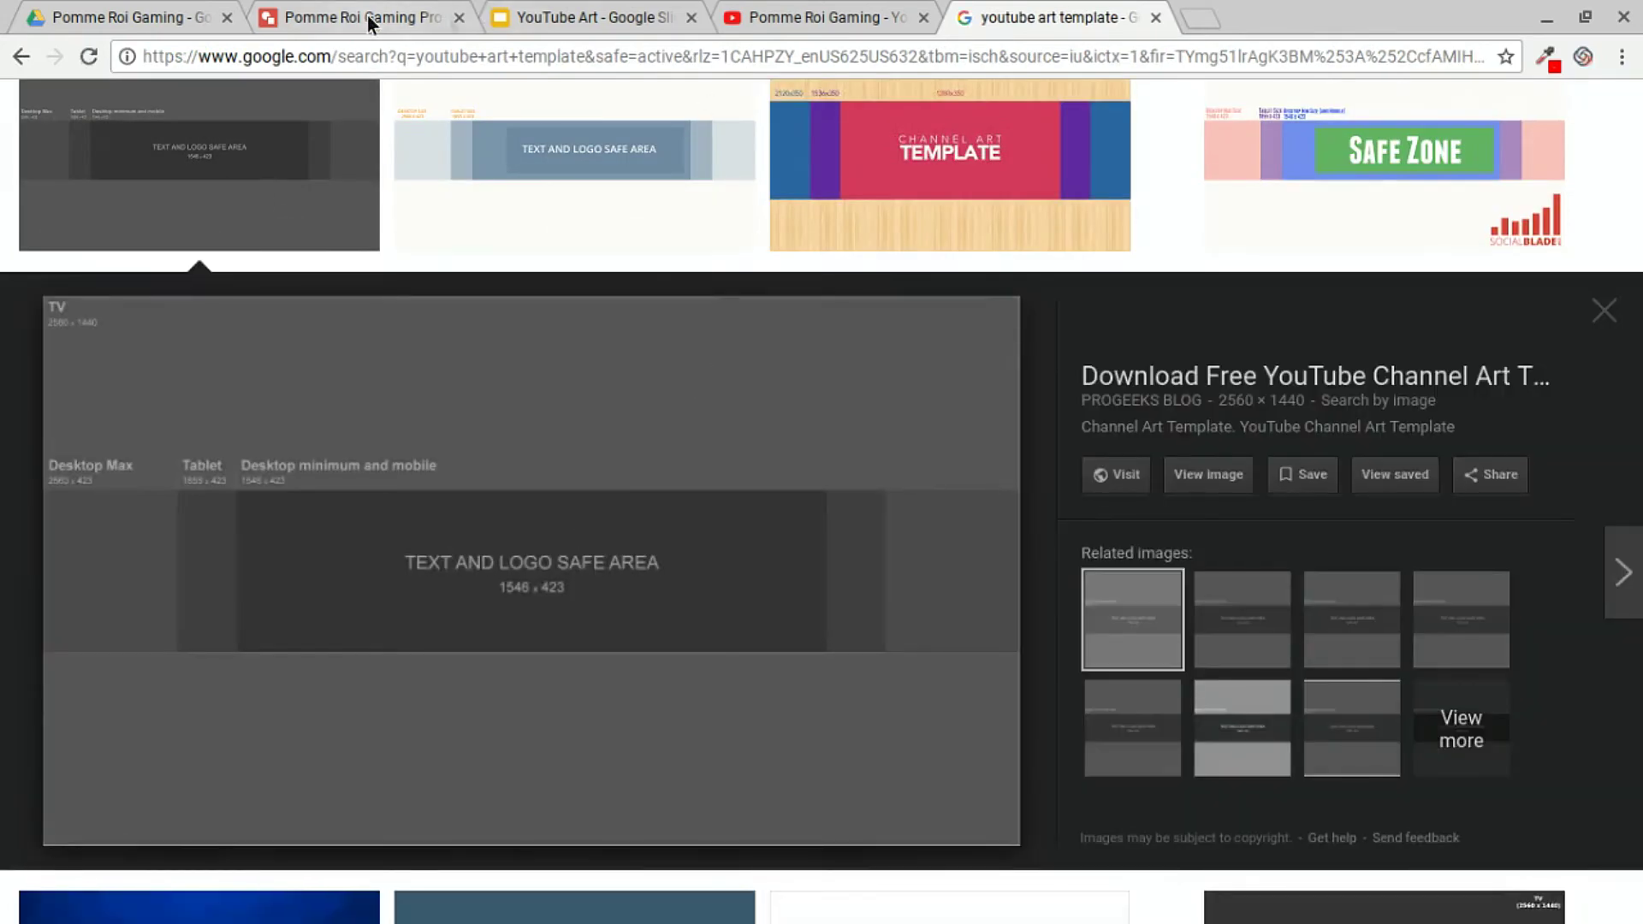
pyautogui.click(578, 20)
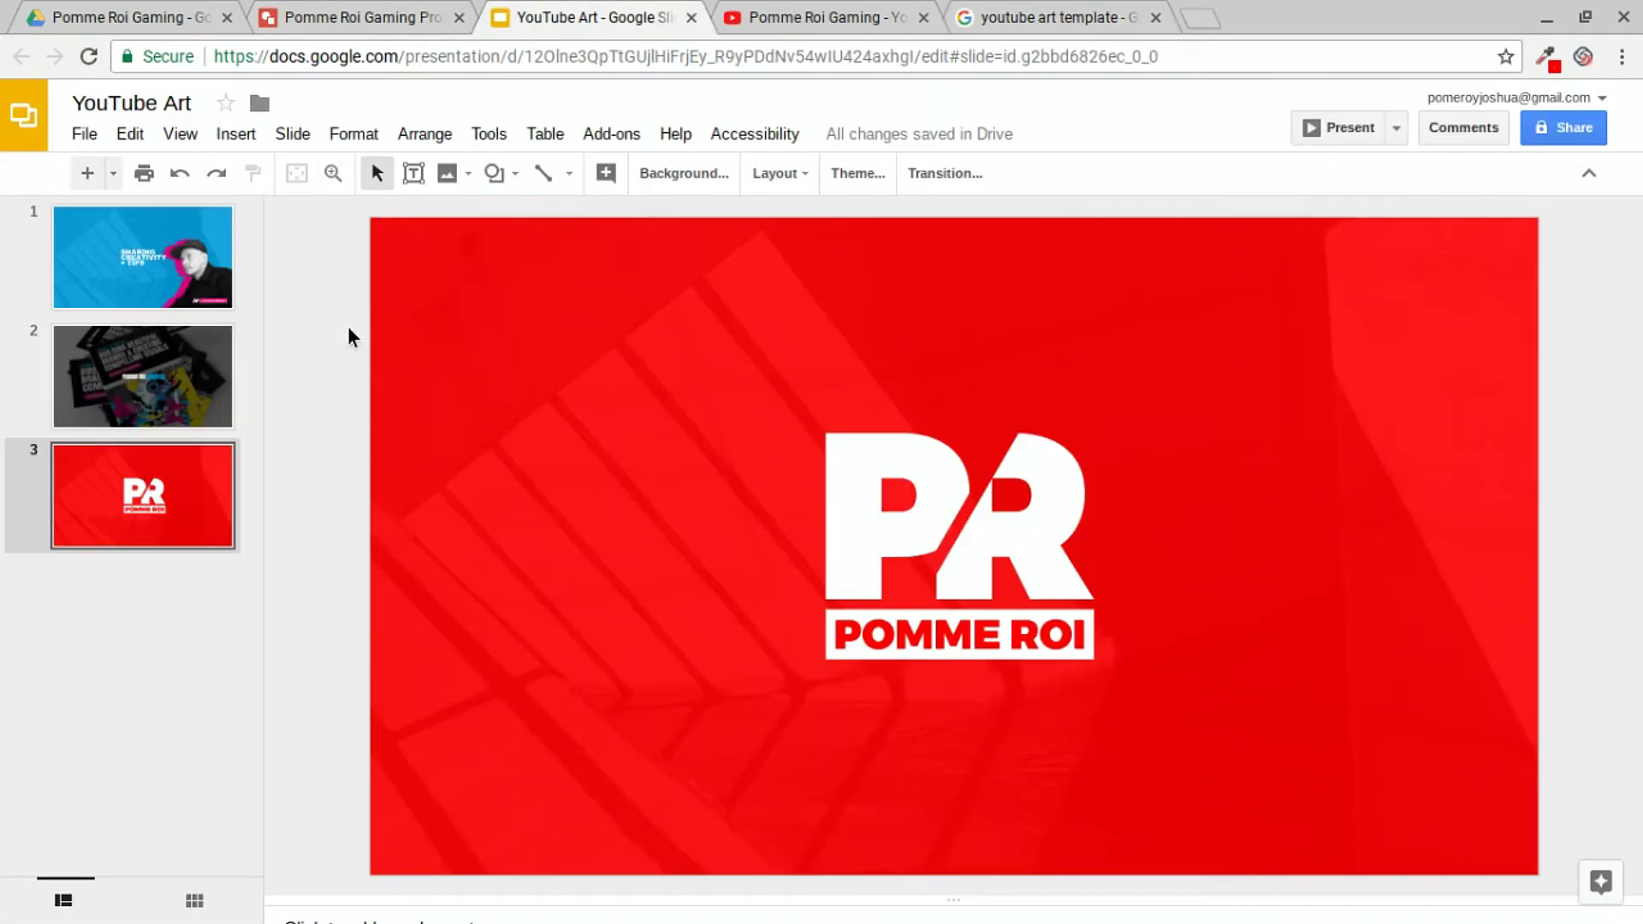
# Paste the channel art template onto slide 3, stretch it over the whole slide, and send it behind the logo.
pyautogui.hotkey('ctrl', 'v')
pyautogui.moveTo(747, 644); pyautogui.dragTo(759, 679)
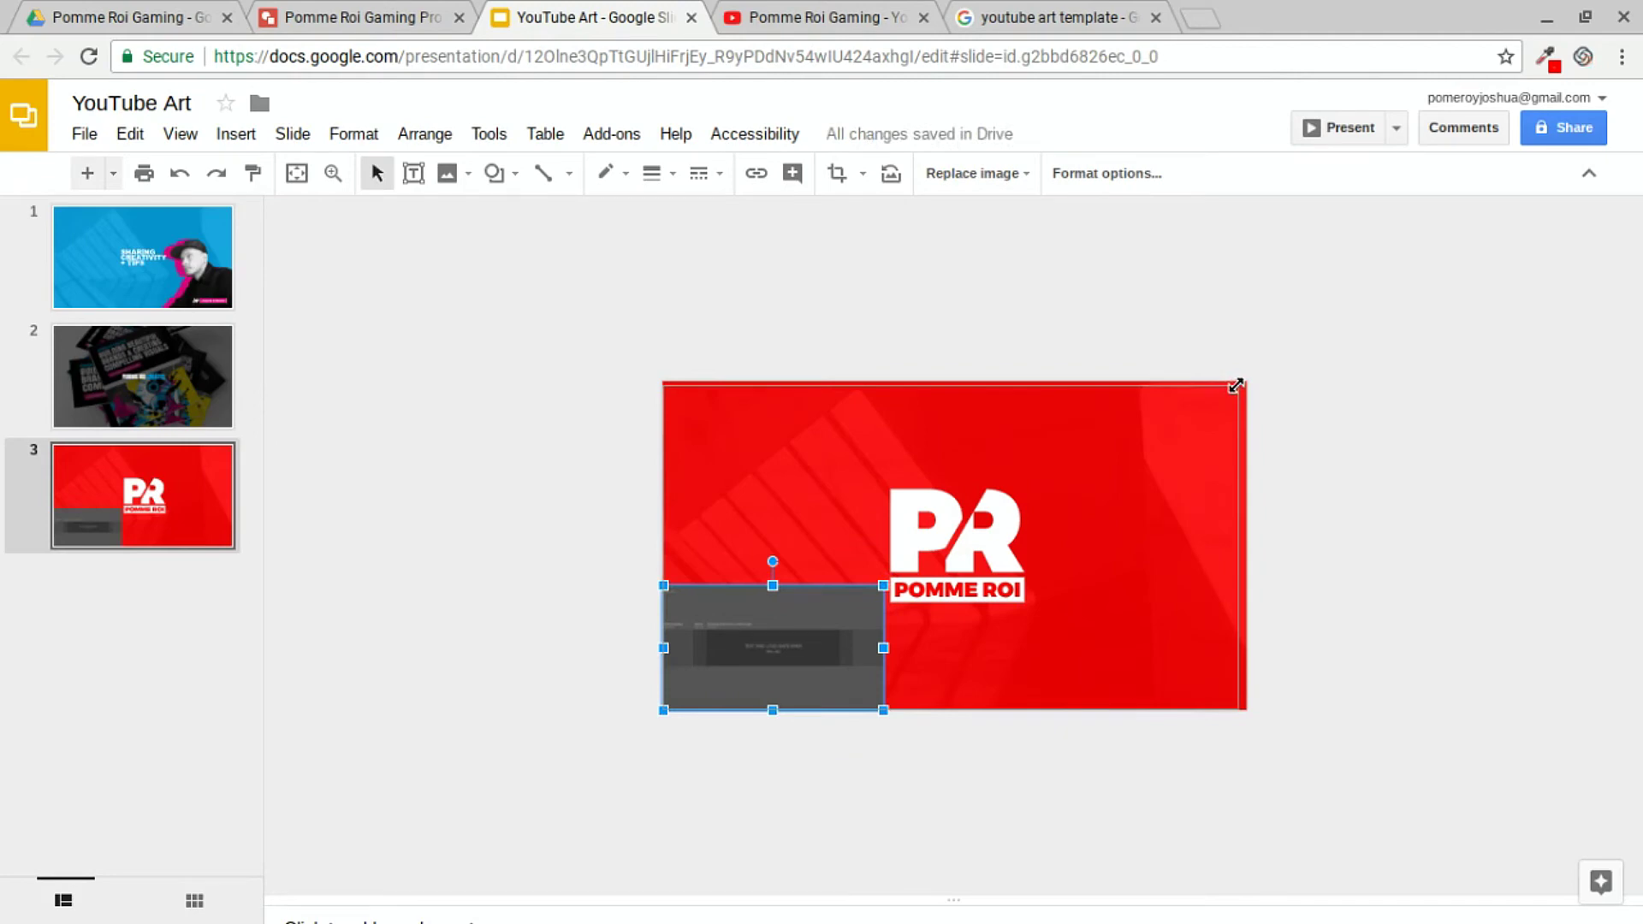
pyautogui.moveTo(1236, 386); pyautogui.dragTo(1247, 383)
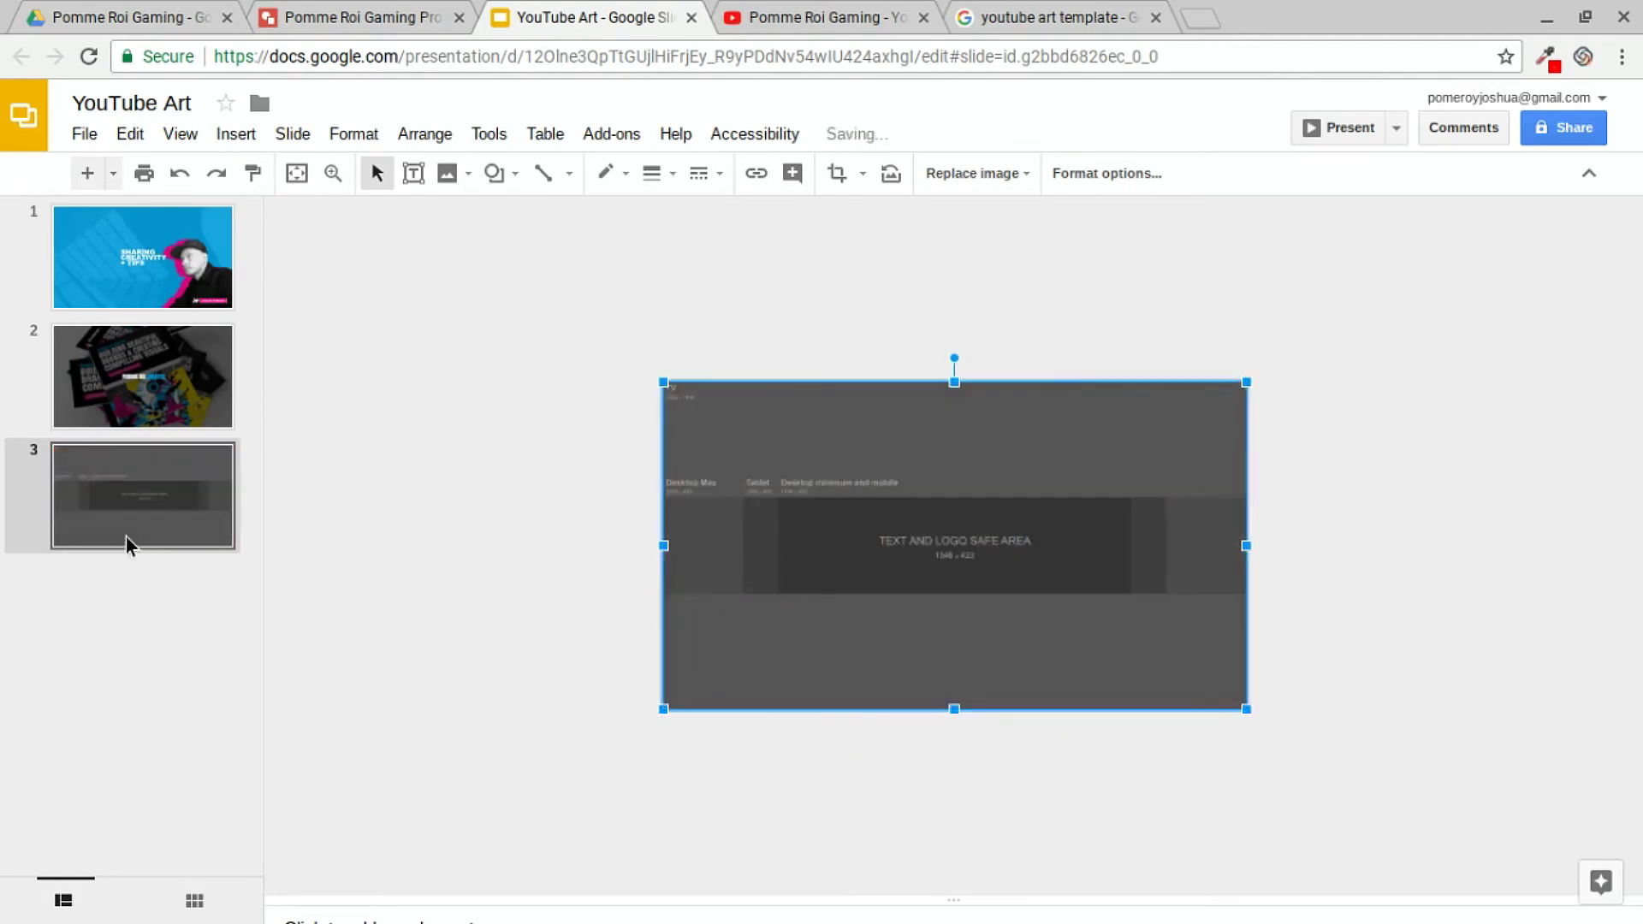
pyautogui.hotkey('ctrl', 'Down')
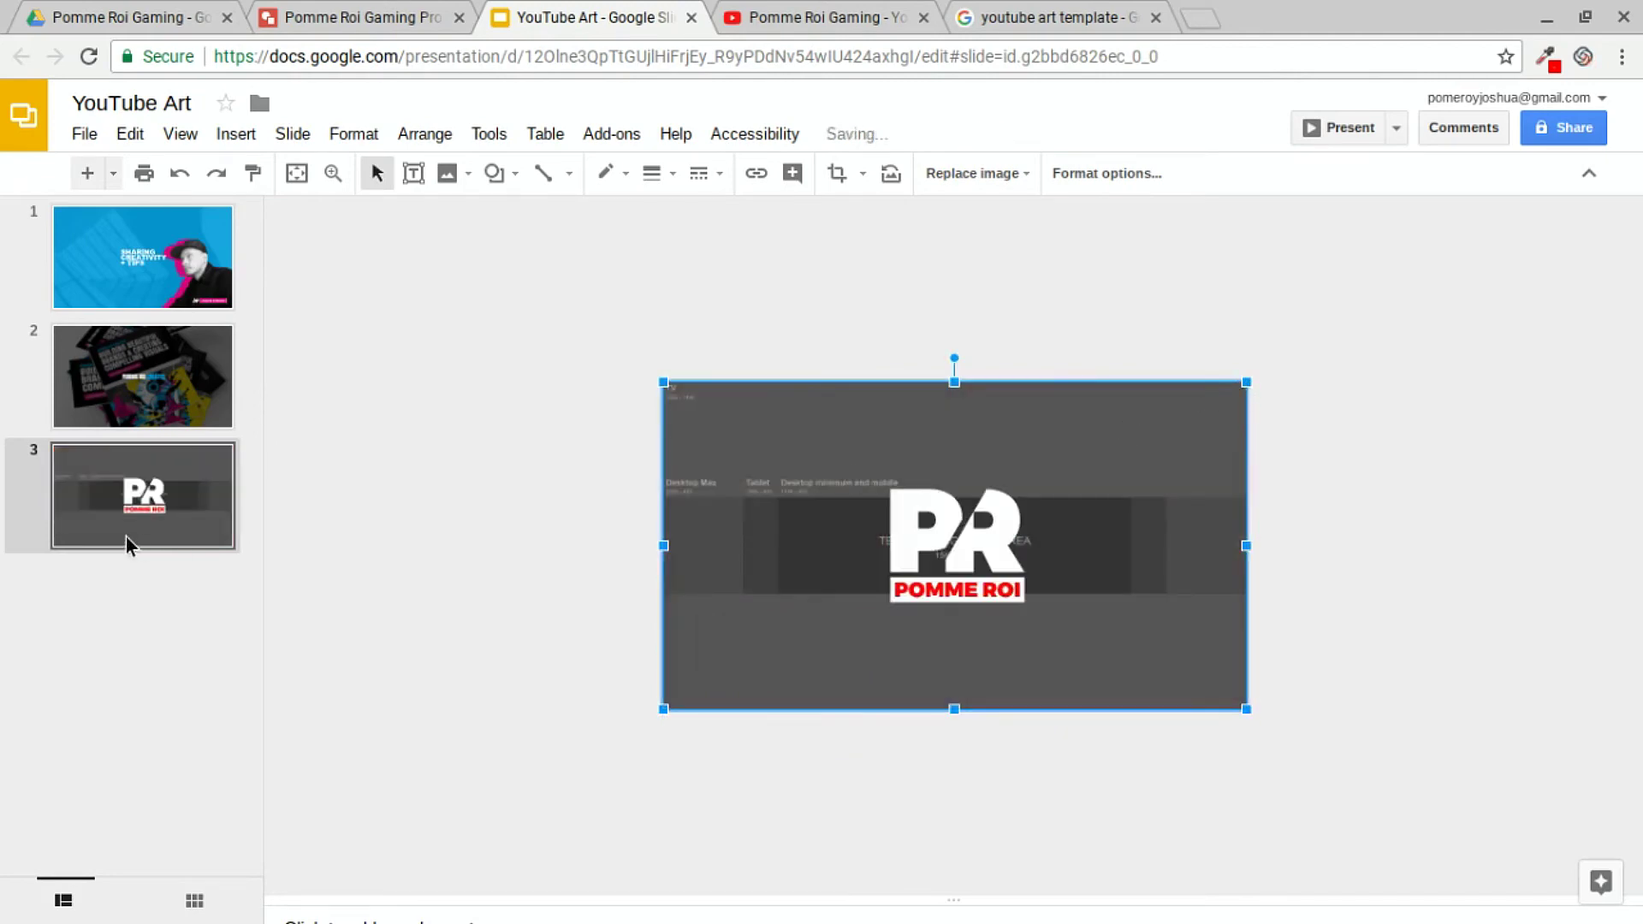
# Set the template's transparency to about 75% in Format options.
pyautogui.click(1117, 175)
pyautogui.click(1313, 302)
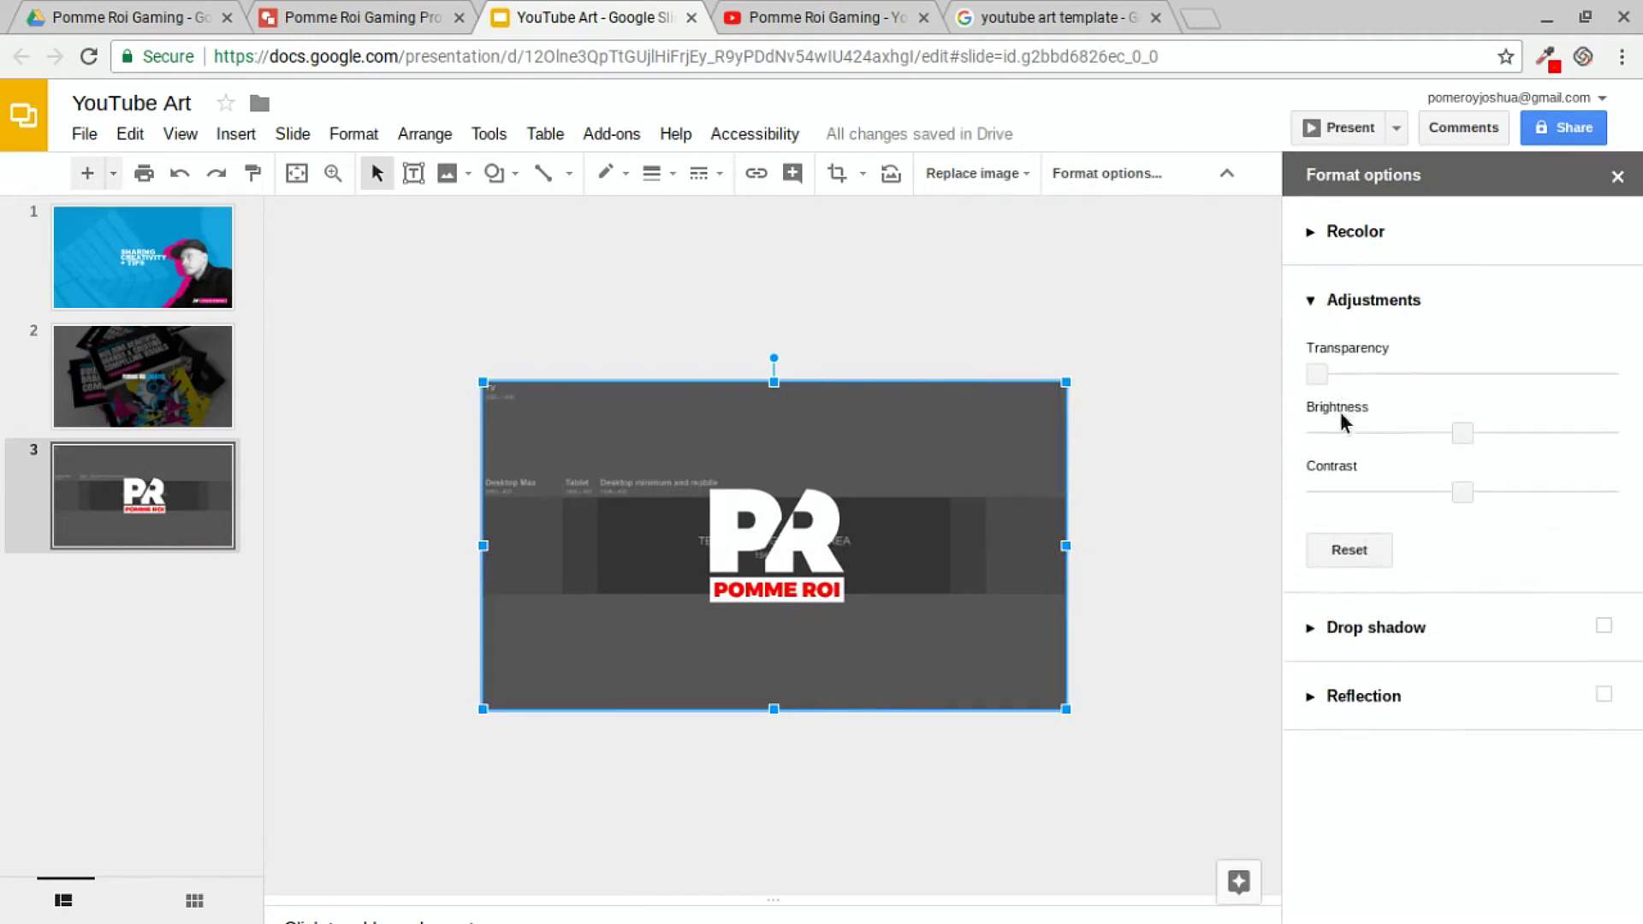
pyautogui.moveTo(1324, 381); pyautogui.dragTo(1541, 375)
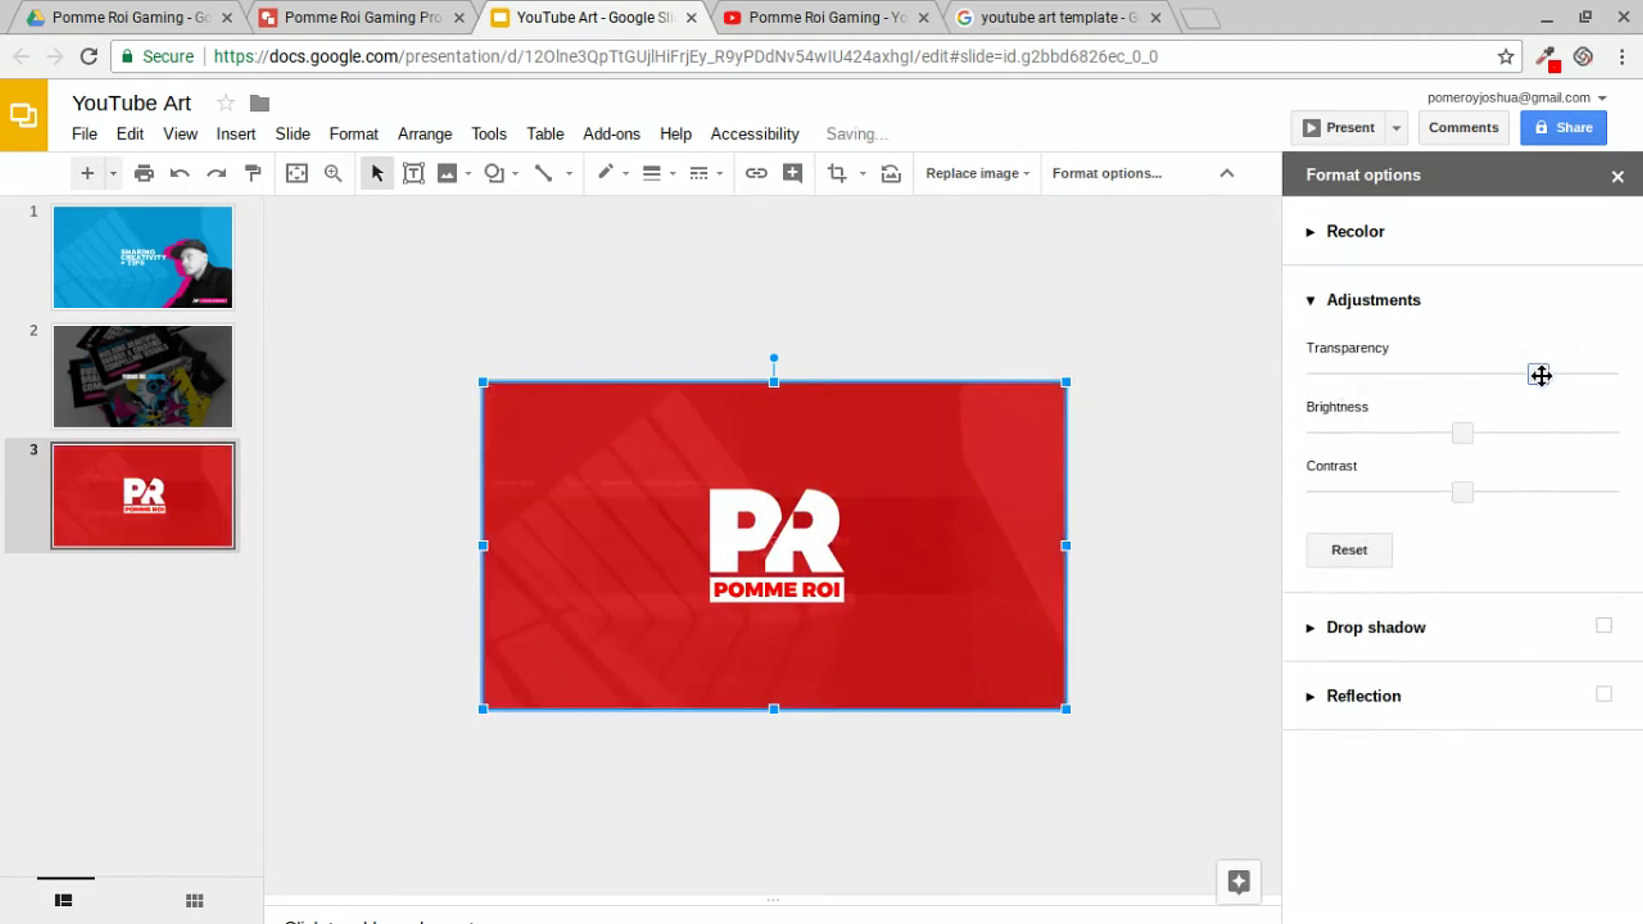
pyautogui.click(1617, 177)
pyautogui.click(555, 296)
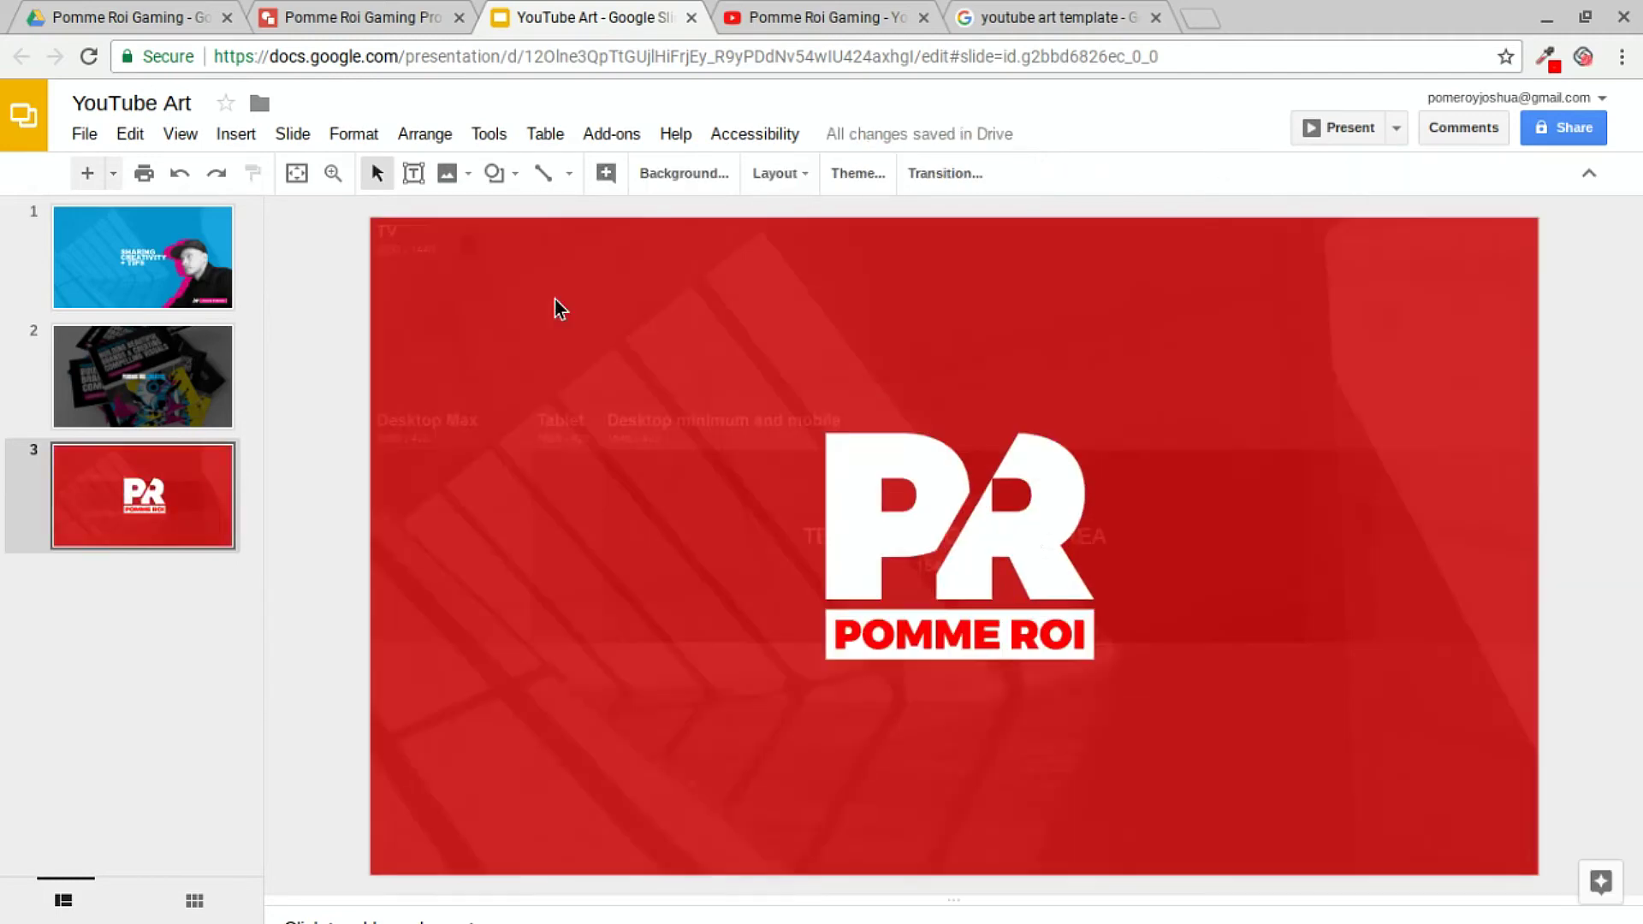
pyautogui.click(1025, 532)
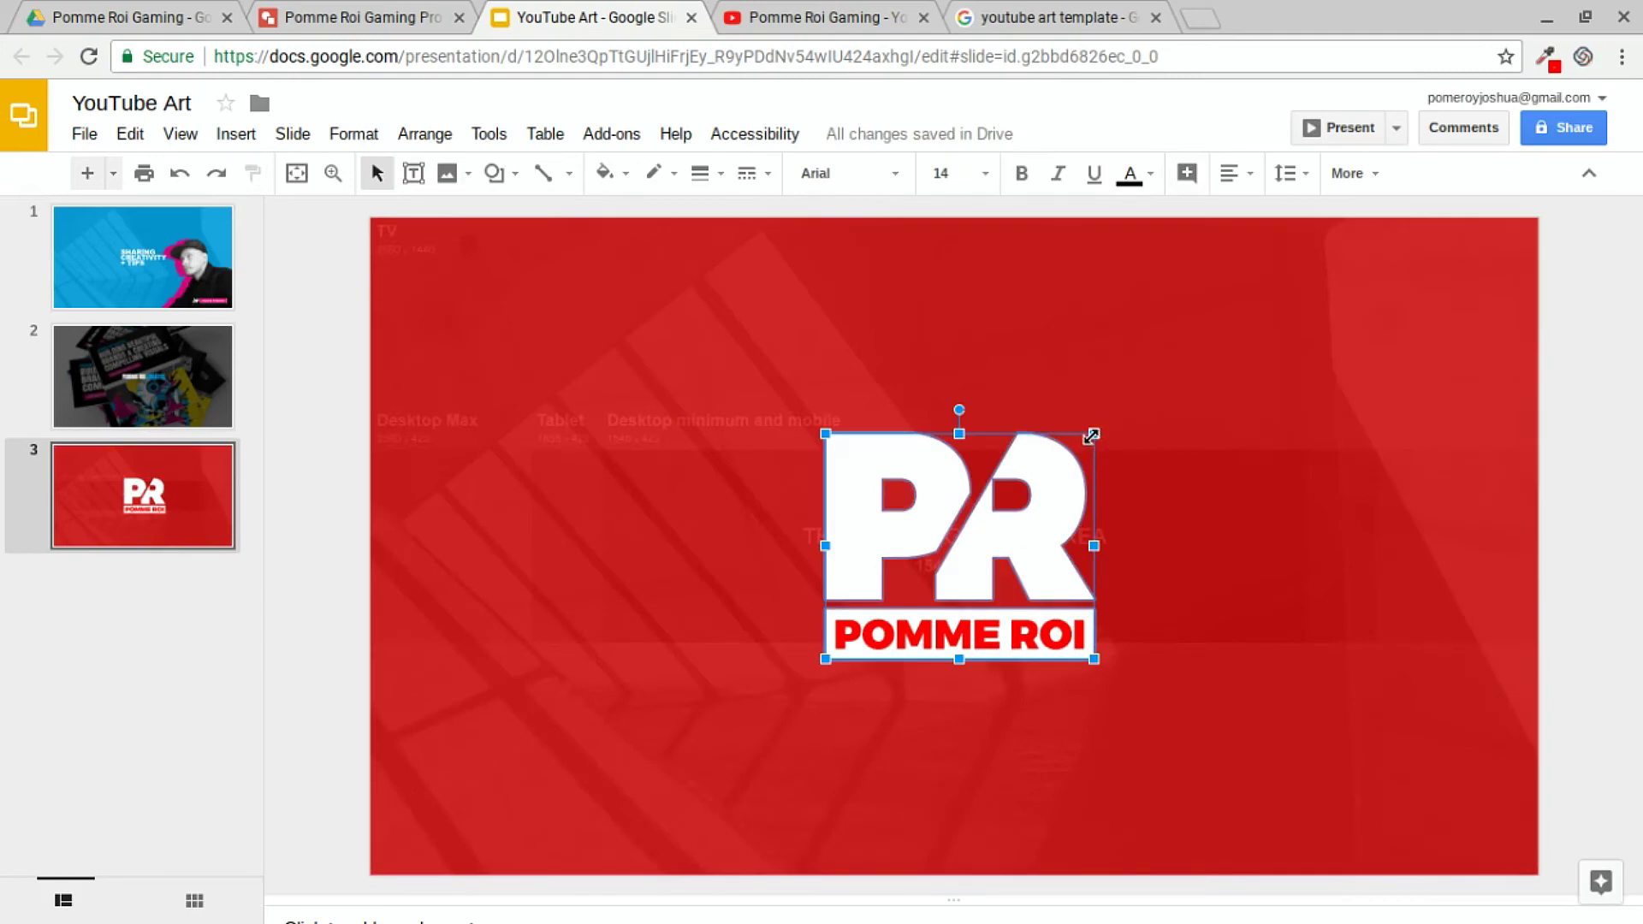
# Shrink the PR POMME ROI logo to fit inside the template's text and logo safe area.
pyautogui.moveTo(1091, 436); pyautogui.dragTo(1019, 515)
pyautogui.click(939, 589)
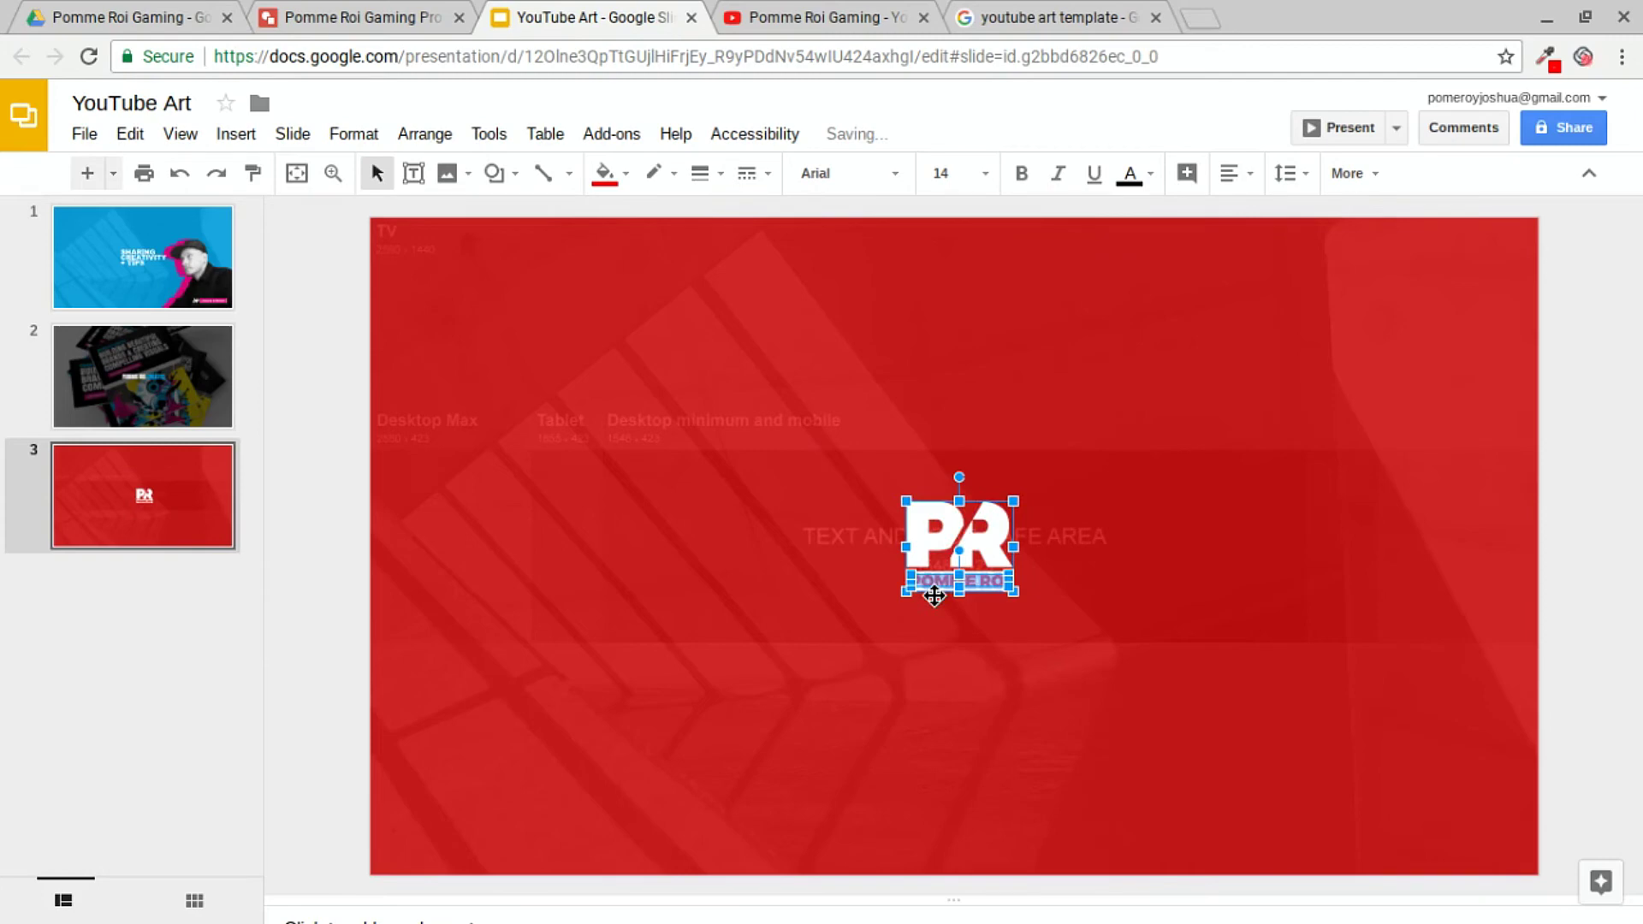
pyautogui.click(357, 477)
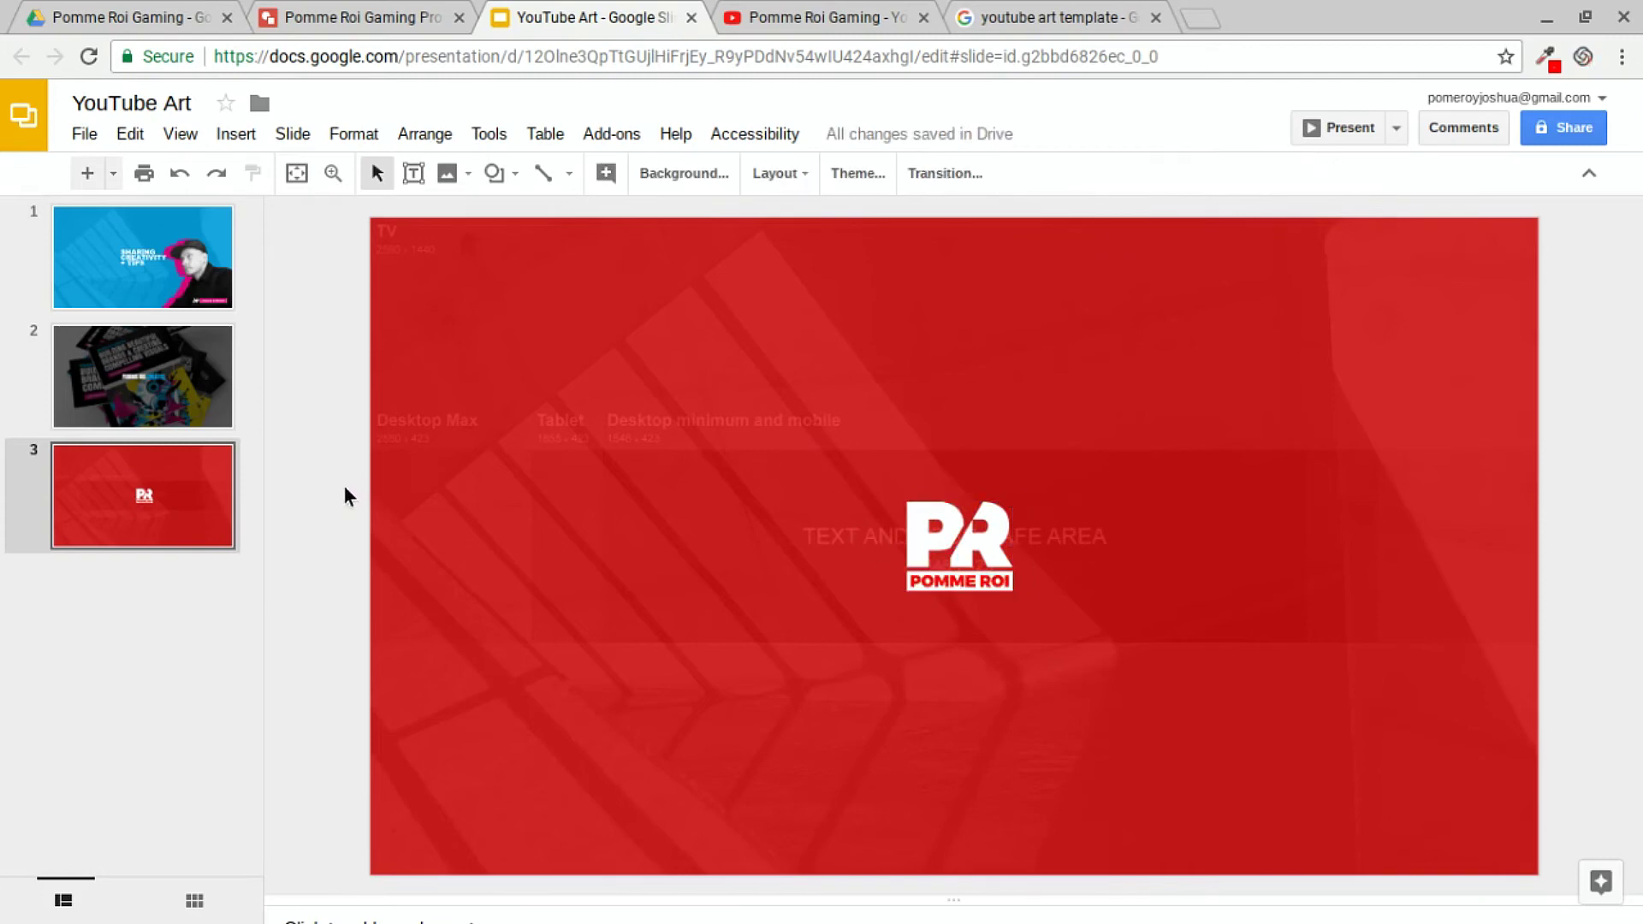
pyautogui.click(244, 135)
# Insert GAMING word art in Proxima Nova Extra Bold.
pyautogui.click(318, 414)
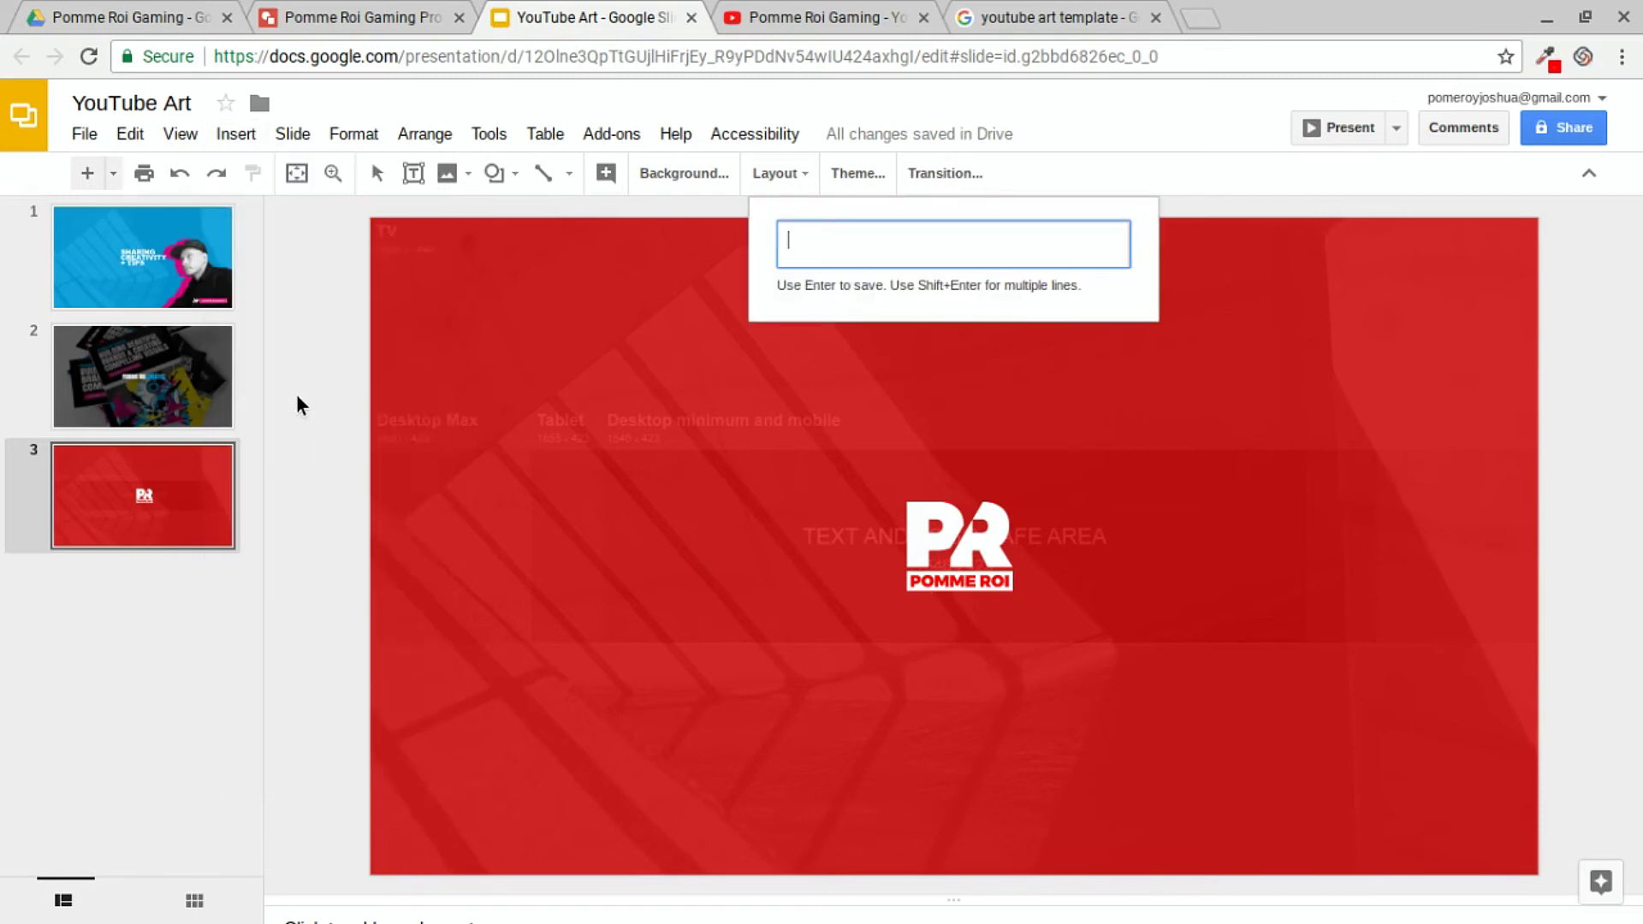
pyautogui.write('GAMING')
pyautogui.press('Return')
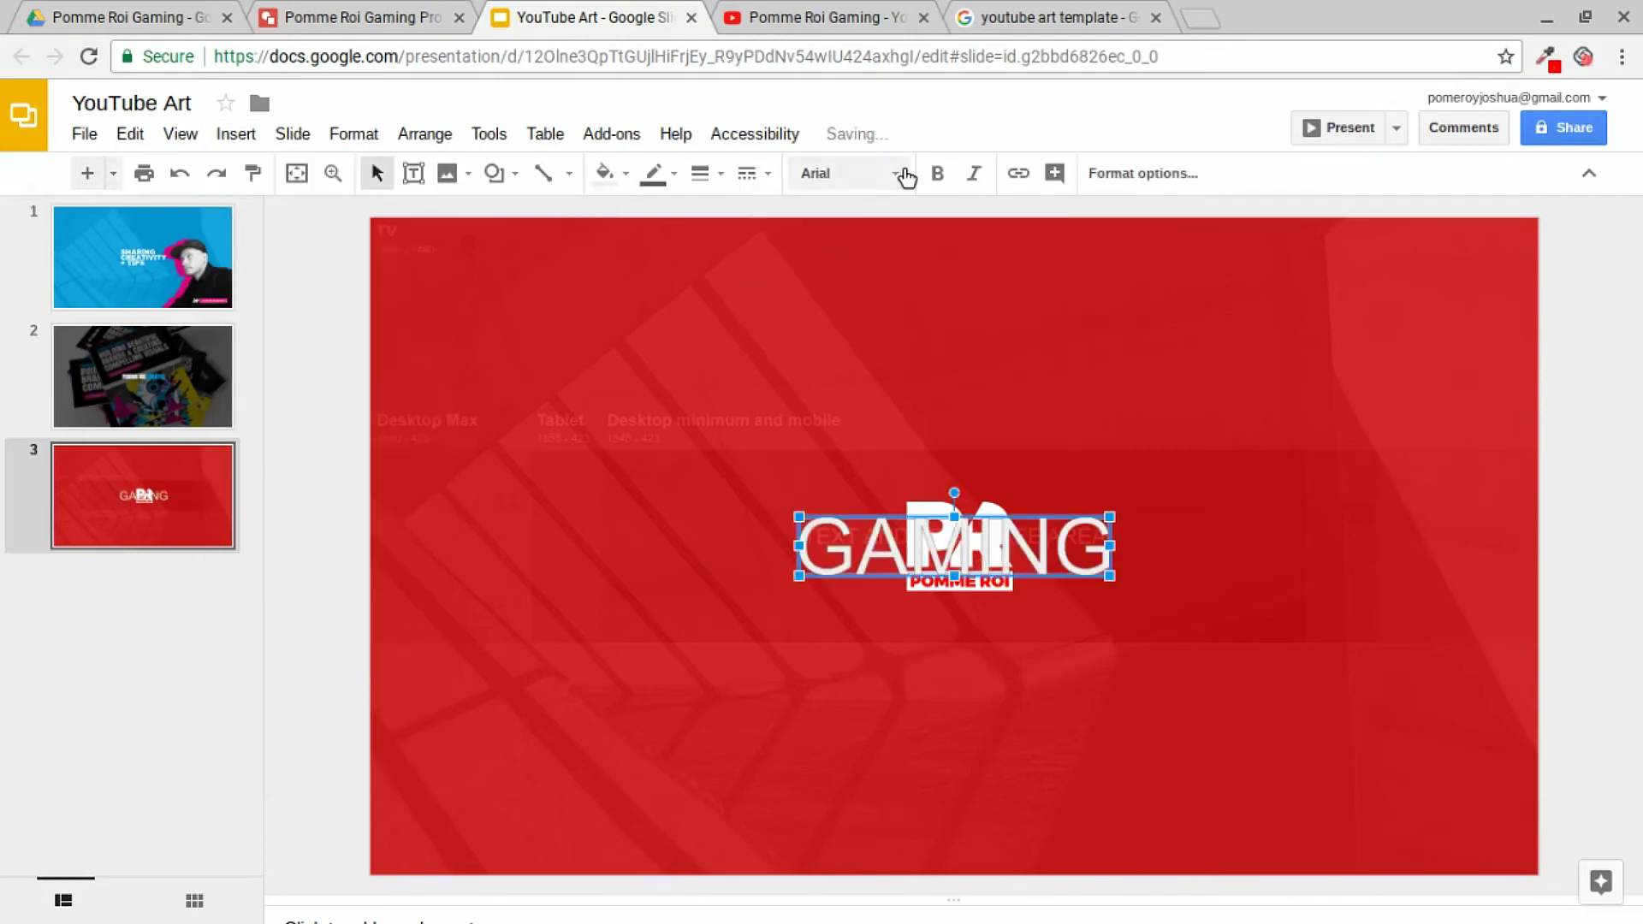
pyautogui.click(894, 173)
pyautogui.moveTo(1075, 220)
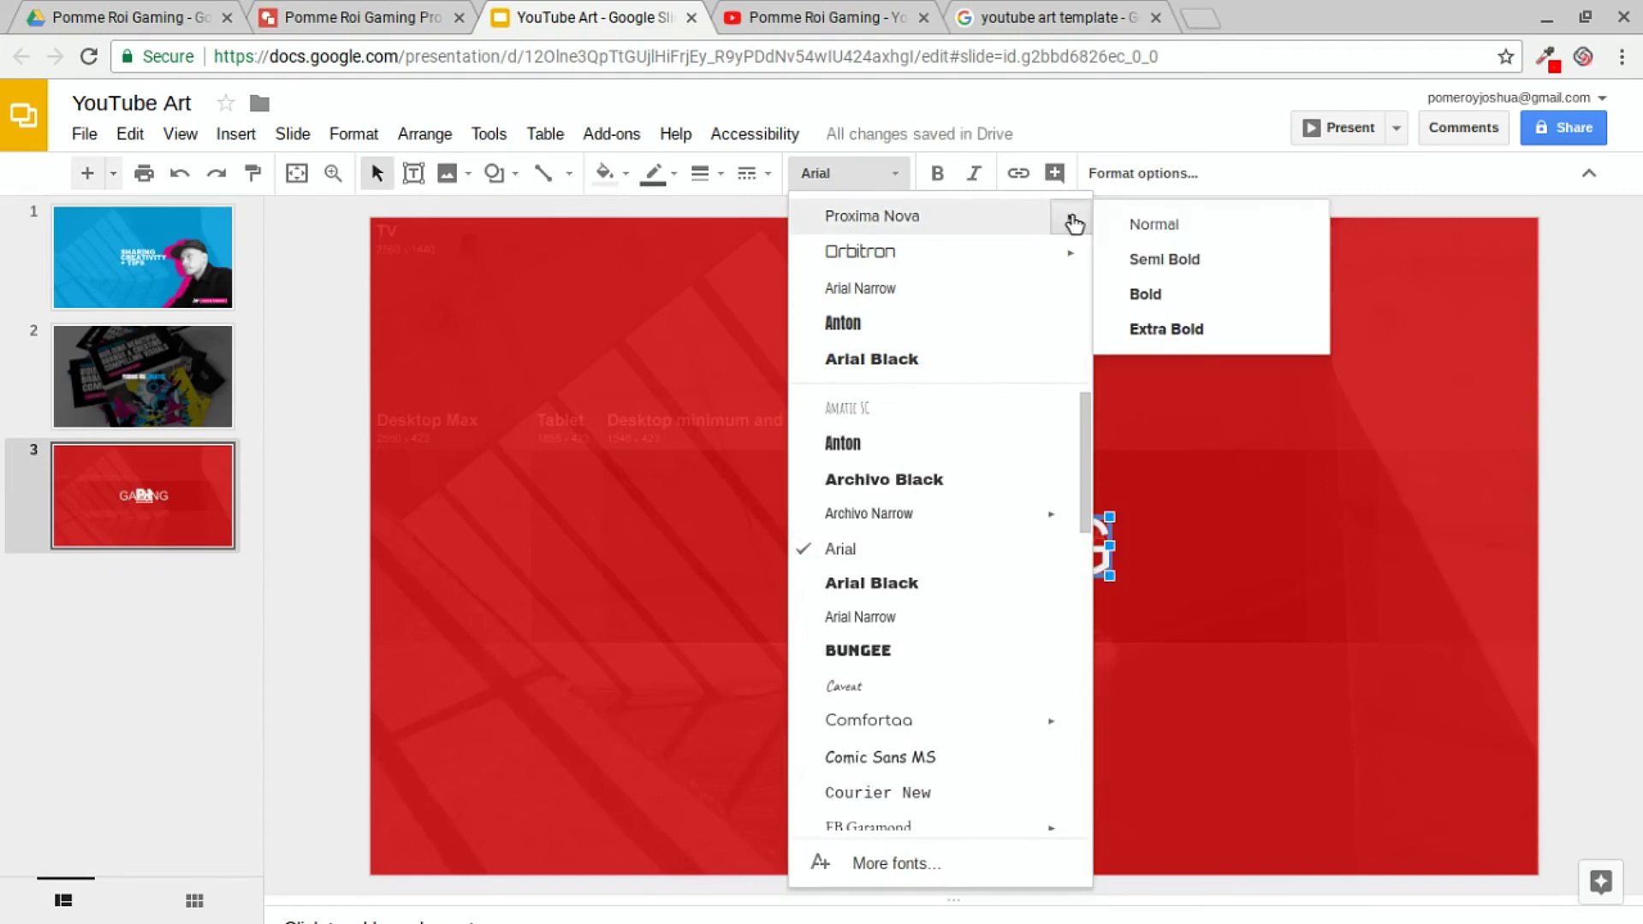
pyautogui.click(1167, 338)
# Give GAMING a transparent outline and white fill, then move it right of the logo and enlarge it.
pyautogui.click(655, 173)
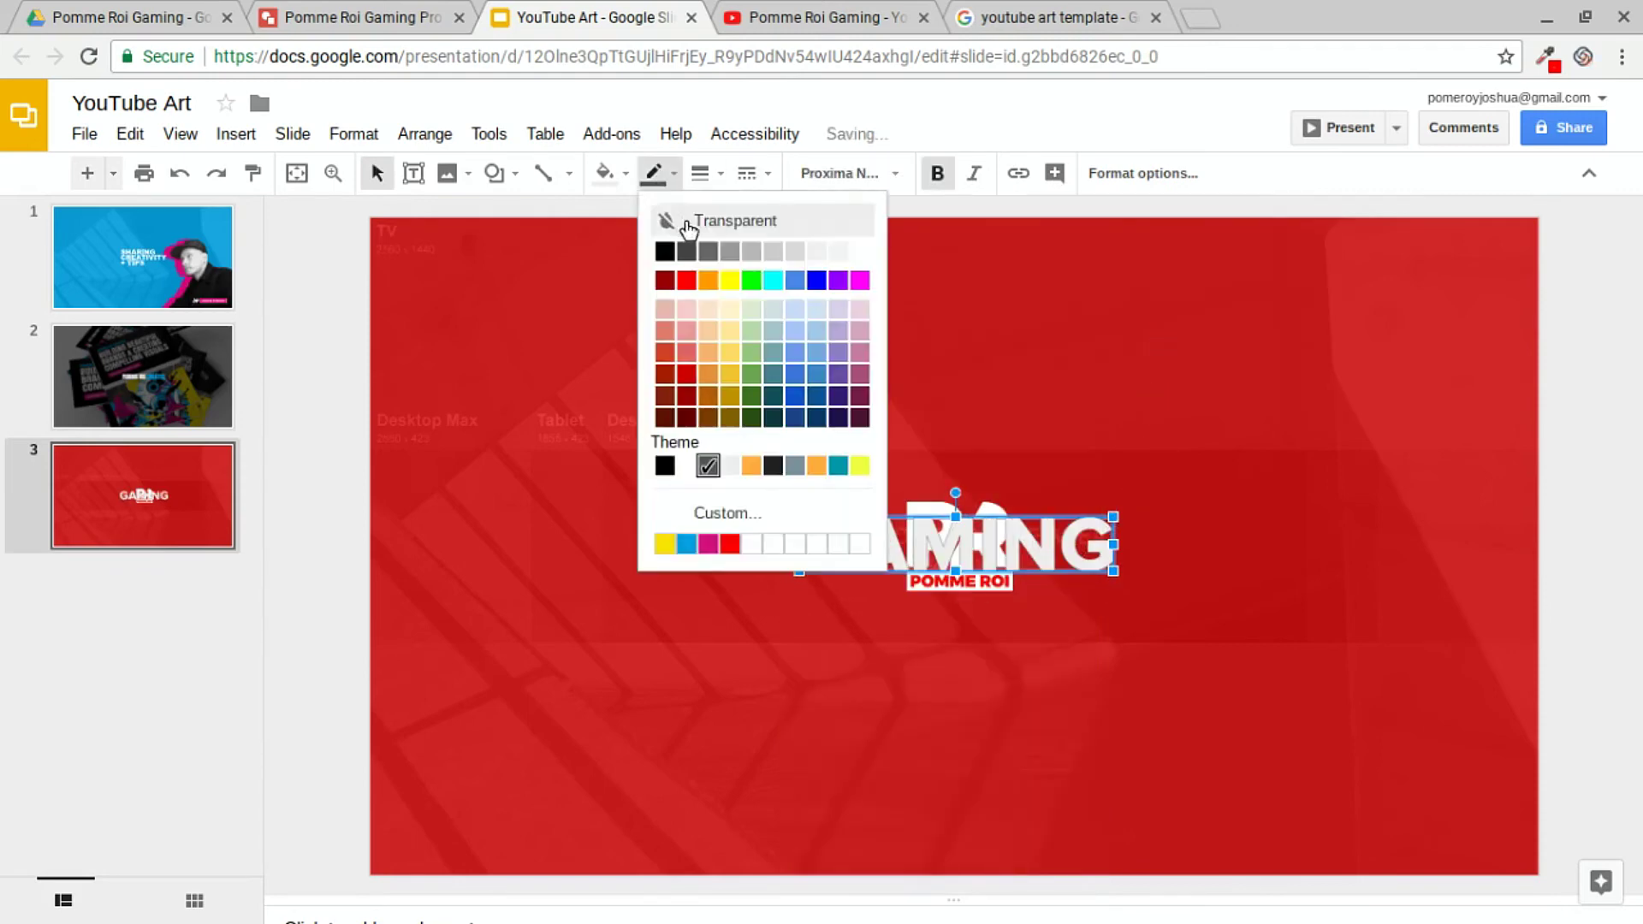
pyautogui.click(676, 223)
pyautogui.click(608, 173)
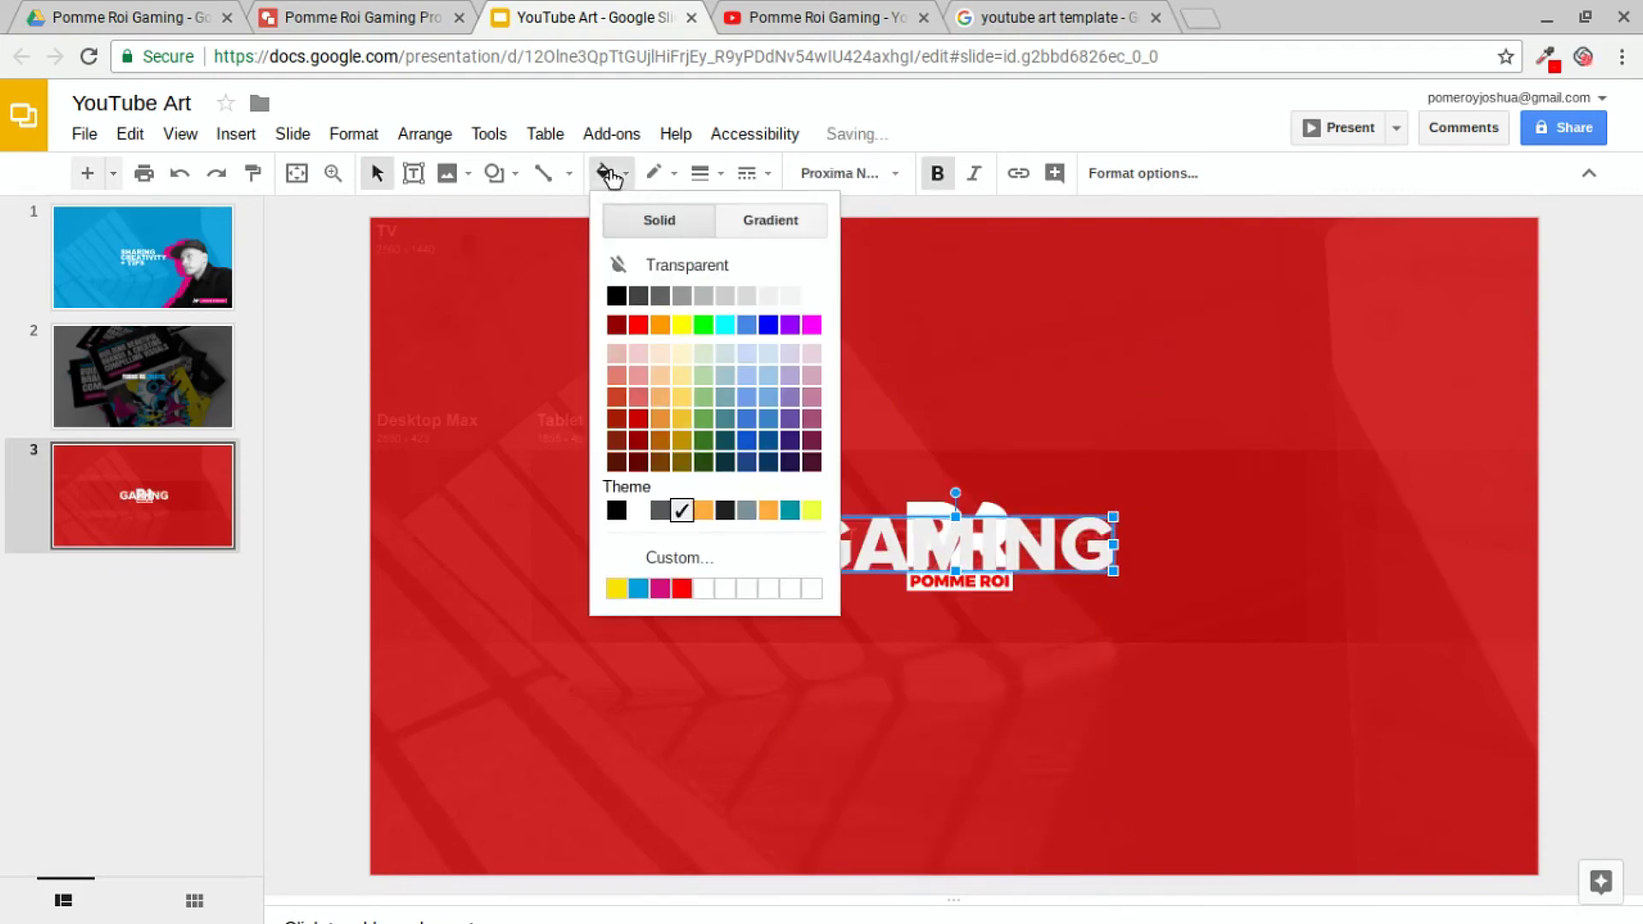
pyautogui.click(811, 299)
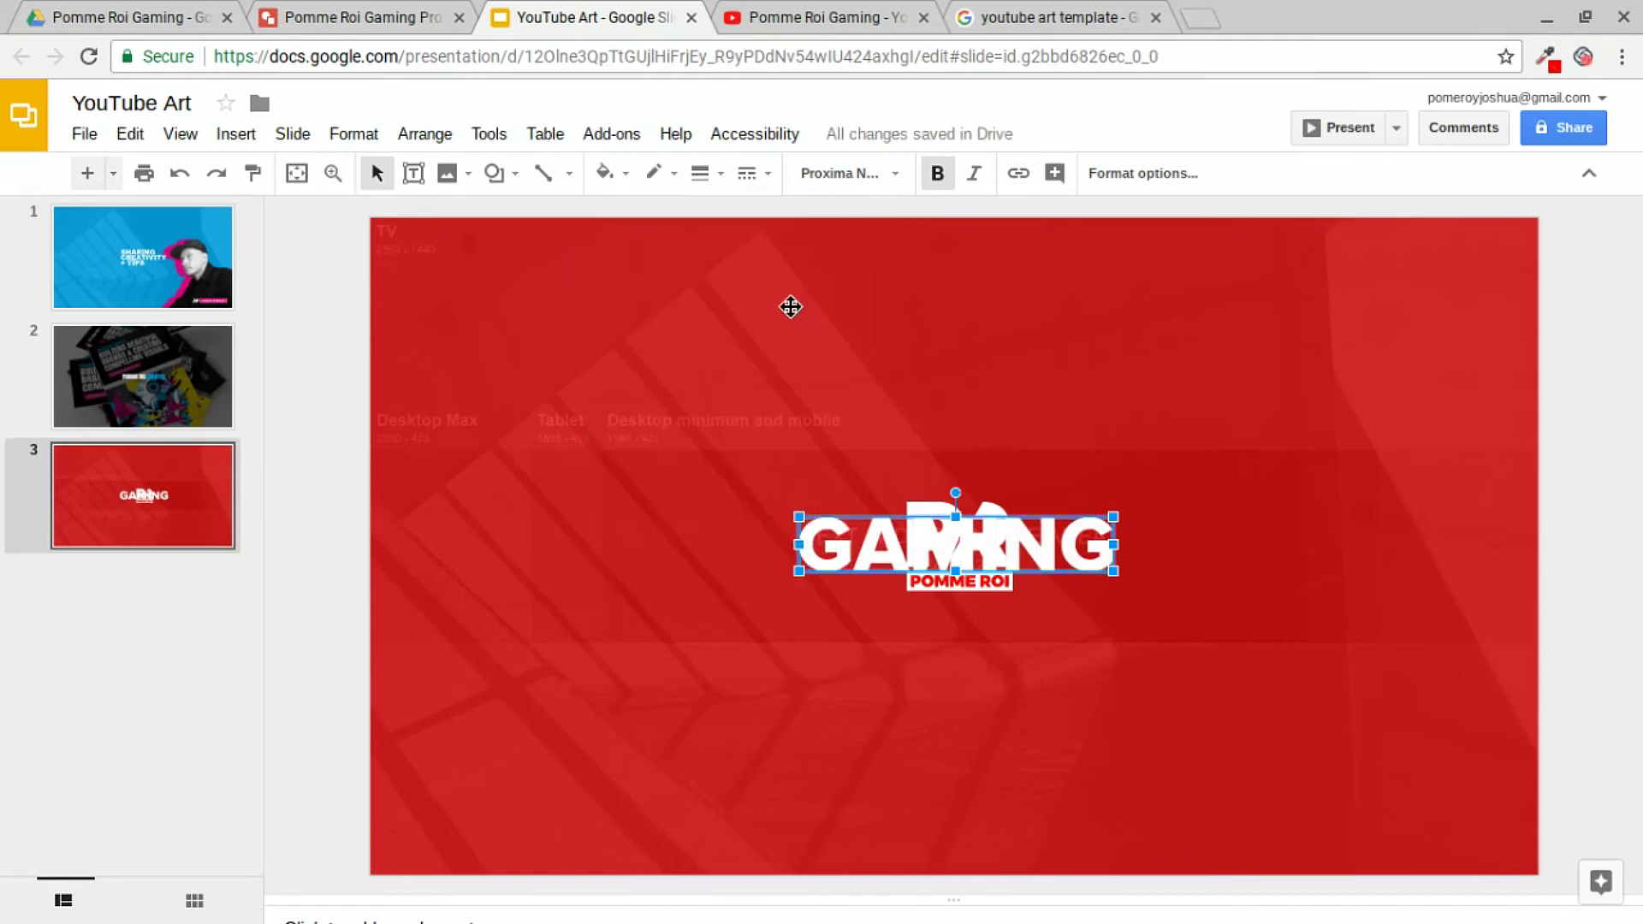
pyautogui.moveTo(1118, 570); pyautogui.dragTo(1482, 592)
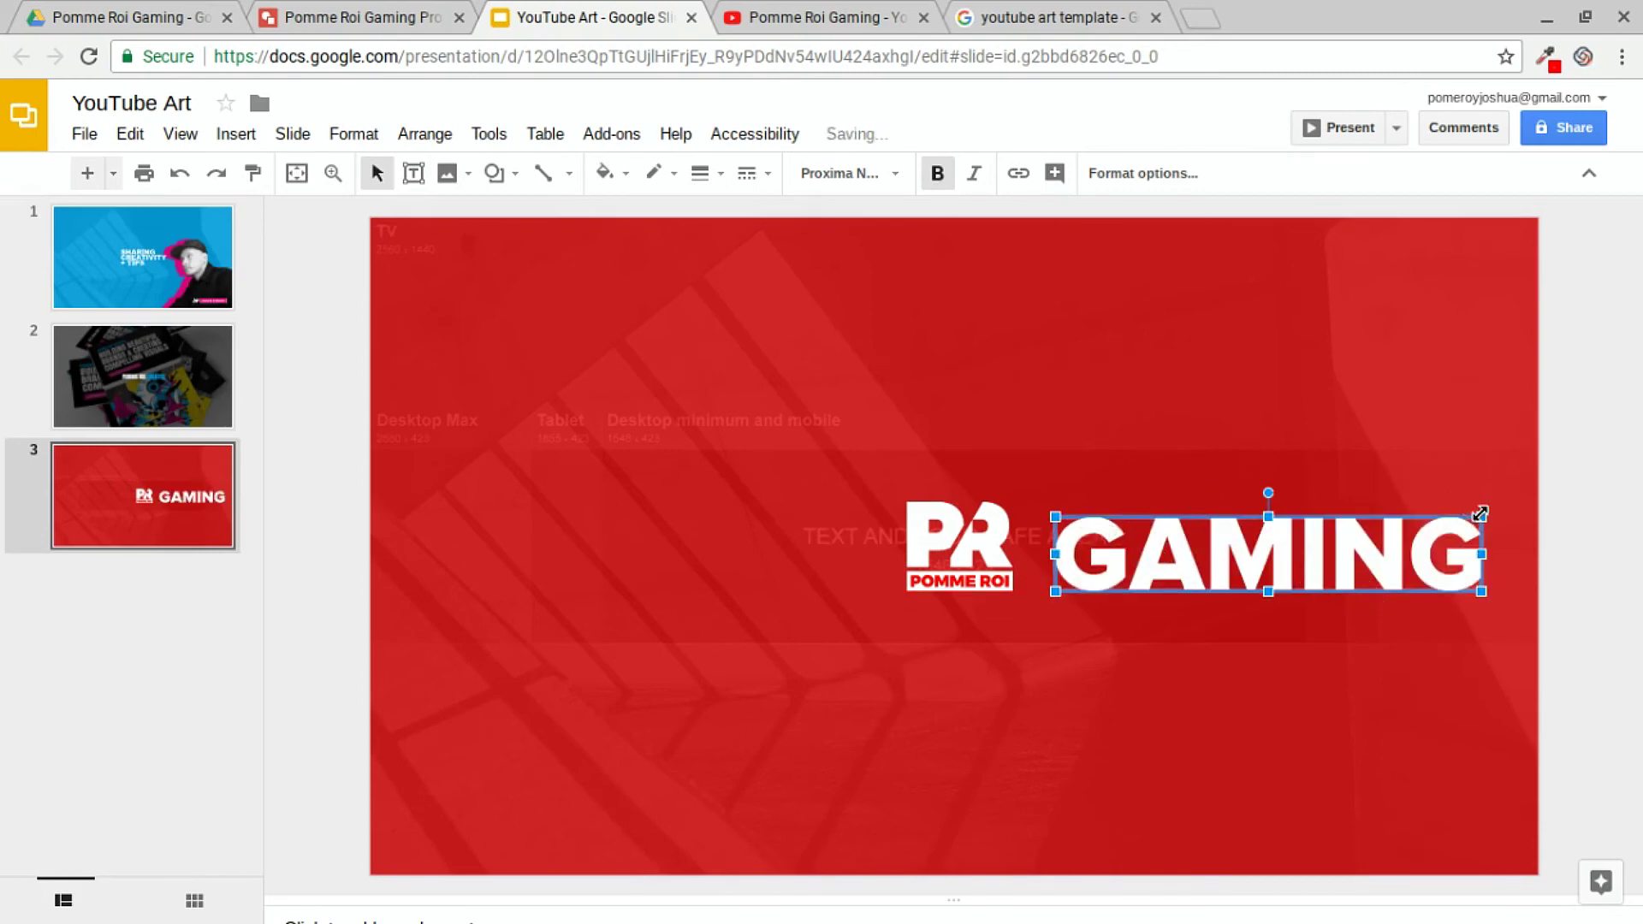
pyautogui.moveTo(1481, 517); pyautogui.dragTo(1570, 501)
pyautogui.click(966, 552)
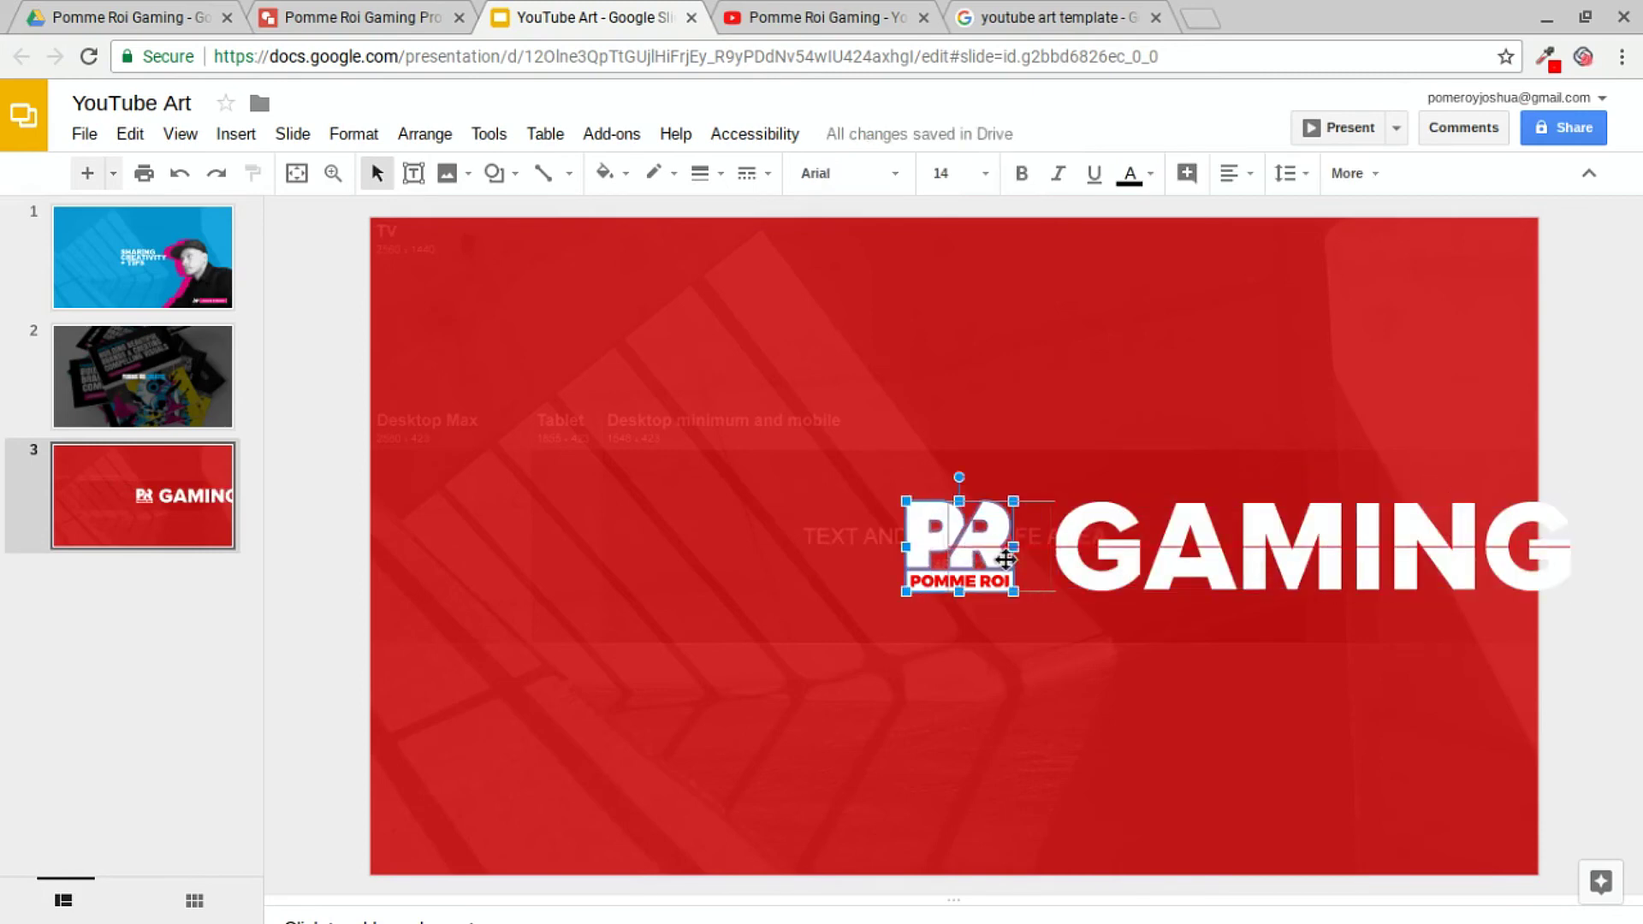
# Move the PR logo beside GAMING and shrink GAMING to about the logo's height.
pyautogui.moveTo(965, 552)
pyautogui.mouseDown()
pyautogui.moveTo(1004, 552)
pyautogui.moveTo(985, 552)
pyautogui.mouseUp()
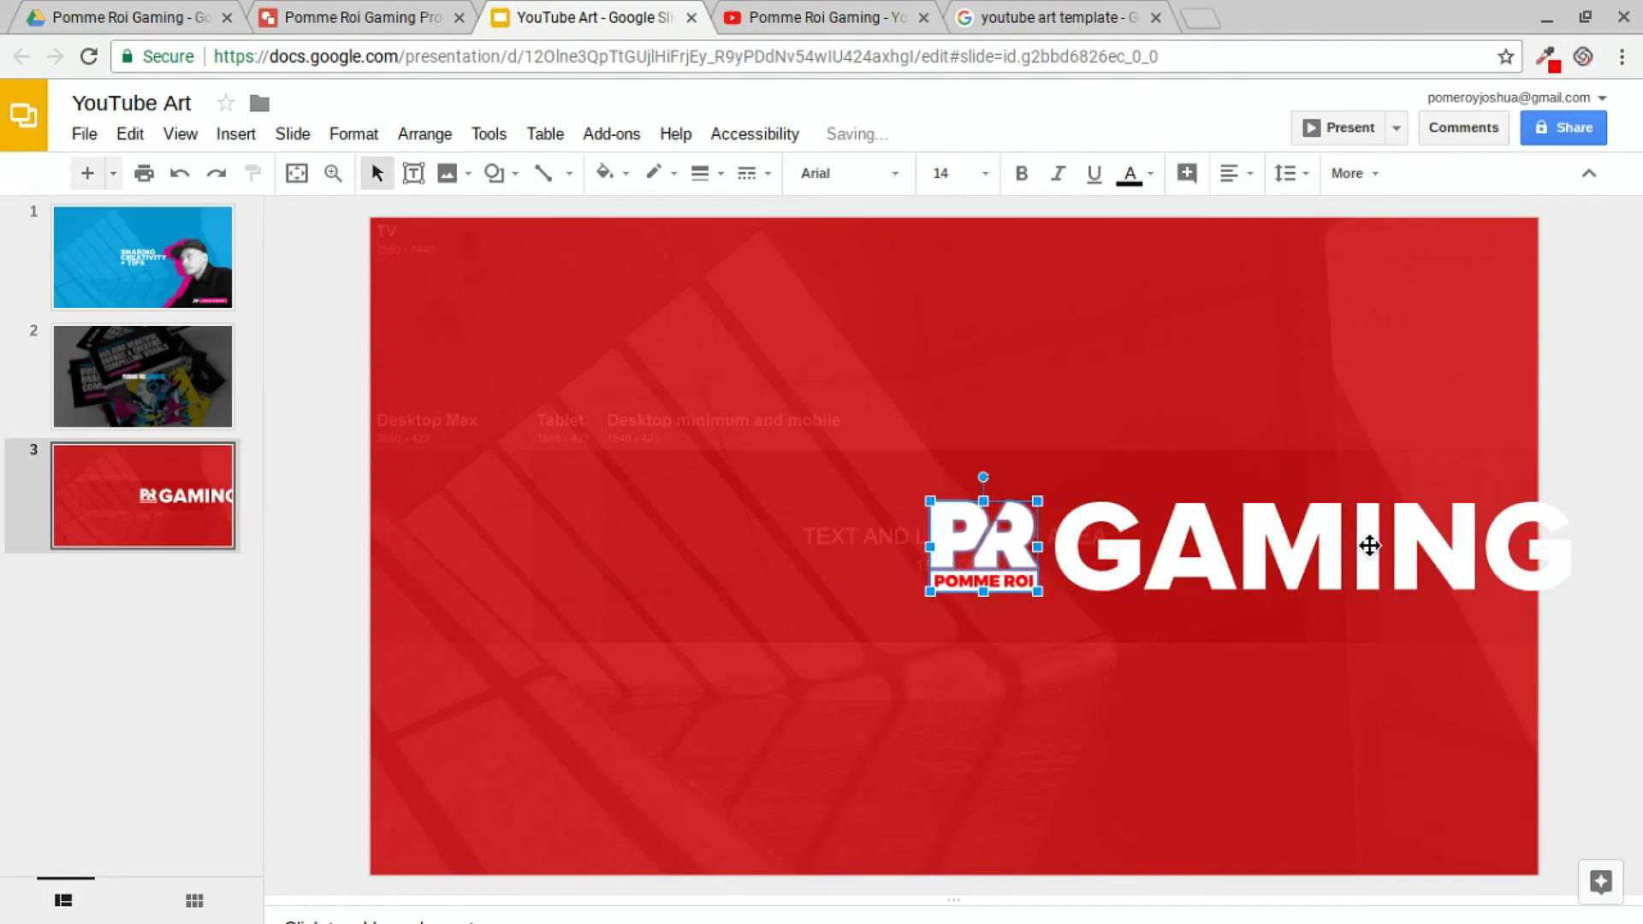
pyautogui.click(1548, 578)
pyautogui.moveTo(1572, 590); pyautogui.dragTo(1310, 546)
pyautogui.moveTo(1191, 526); pyautogui.dragTo(1191, 555)
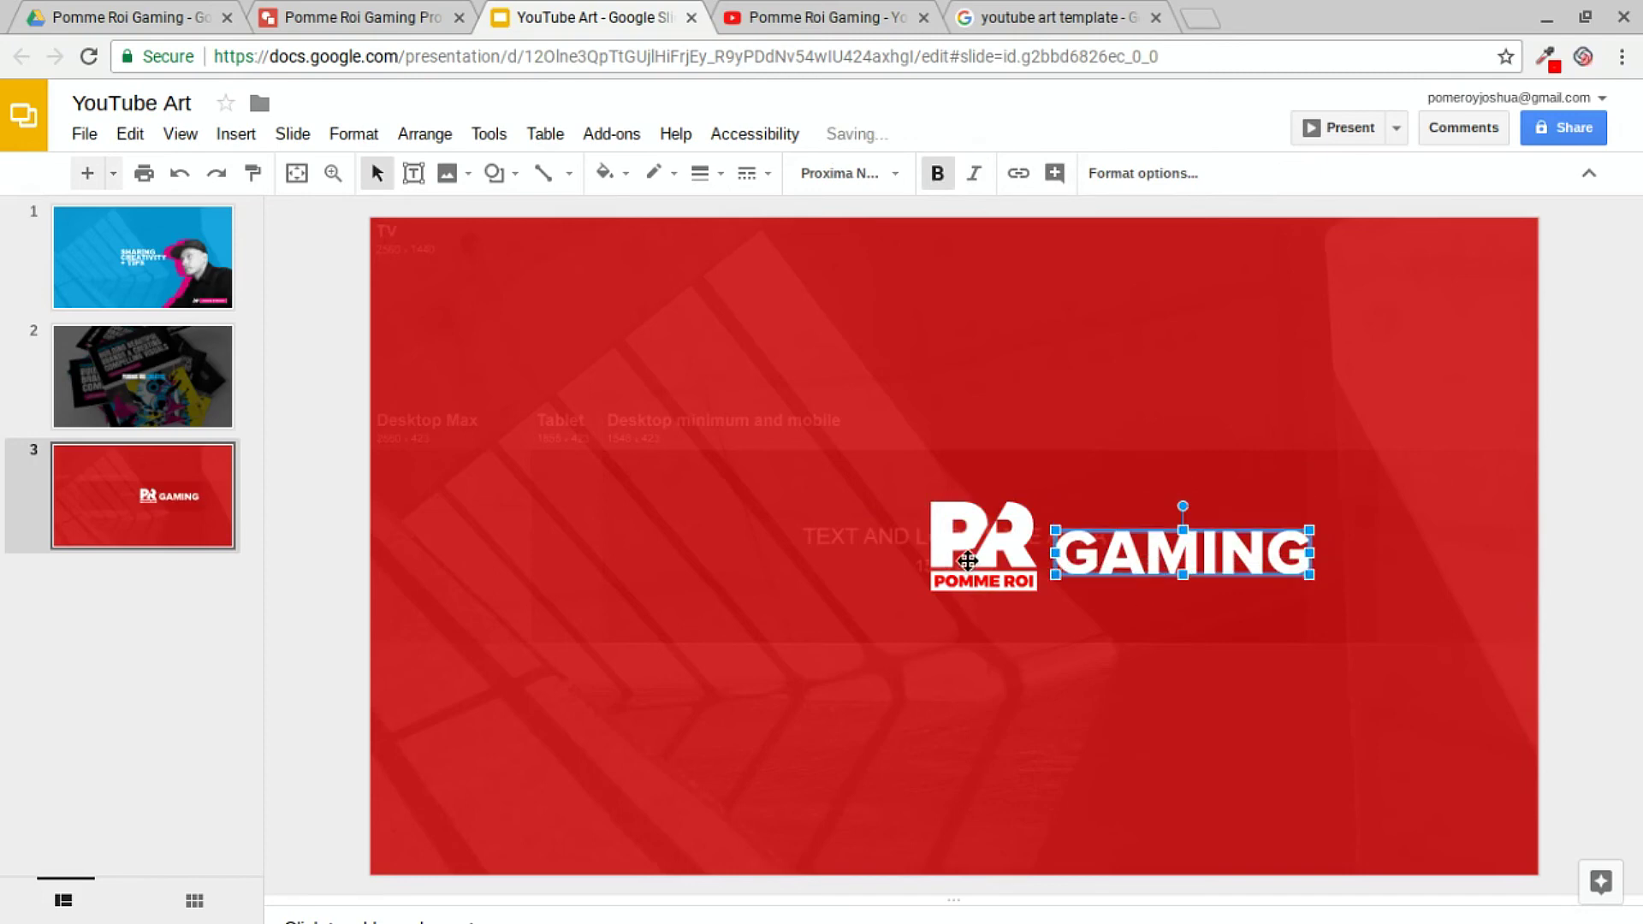
# Middle-align the logo and GAMING, centre them on the slide, and nudge GAMING right for a gap.
pyautogui.click(1588, 505)
pyautogui.hotkey('ctrl', 'a')
pyautogui.click(425, 134)
pyautogui.moveTo(616, 260)
pyautogui.click(707, 297)
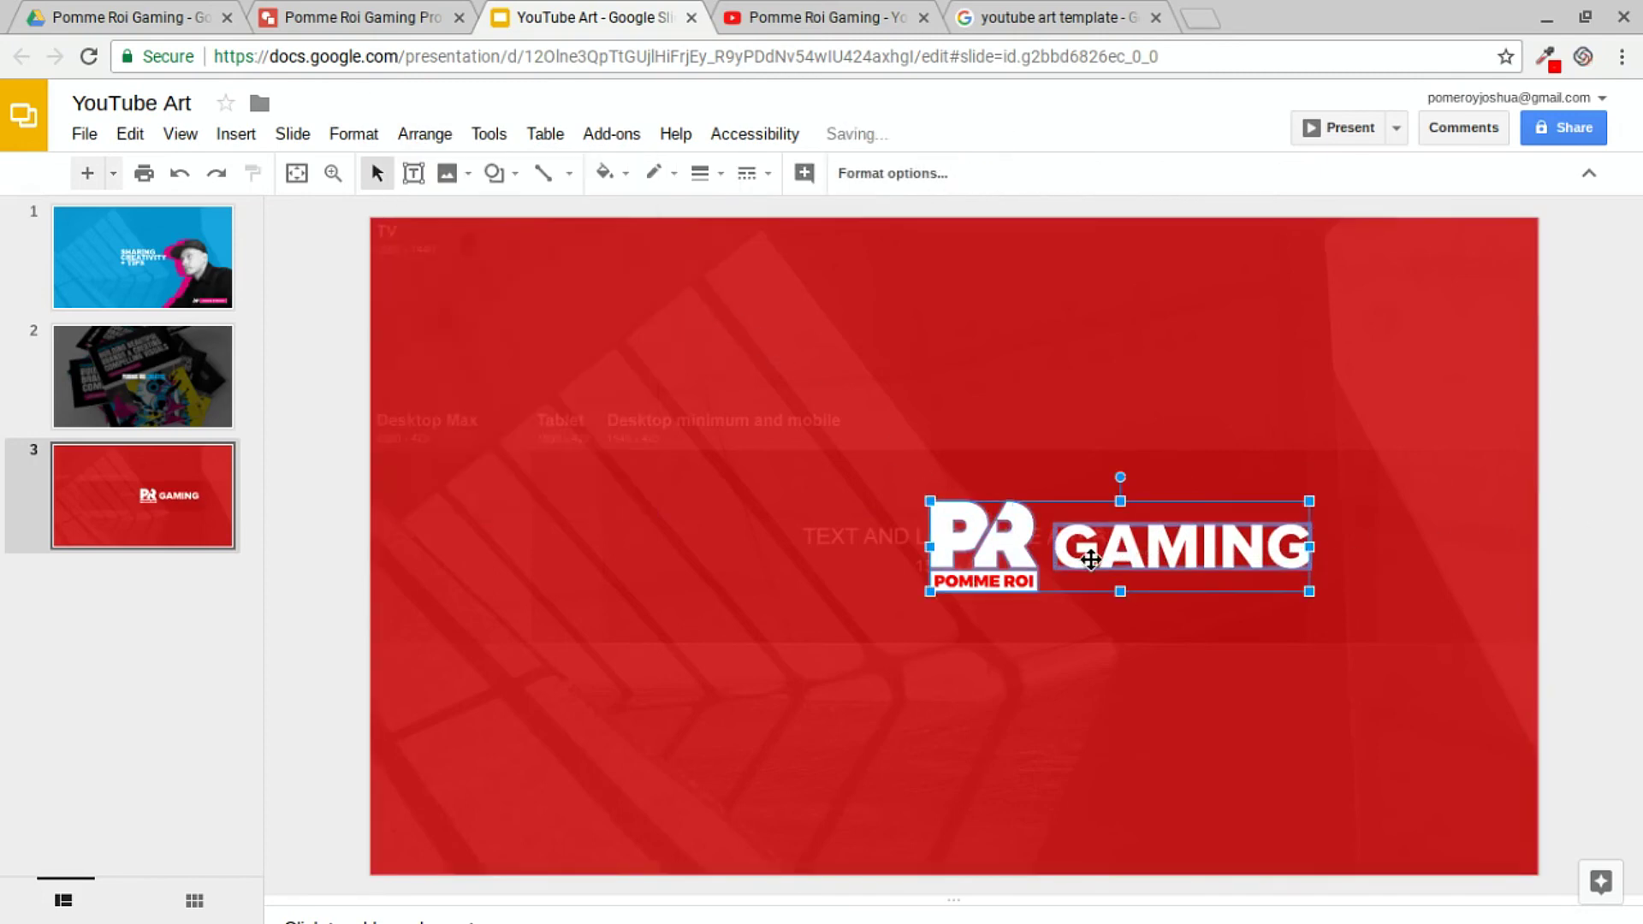
pyautogui.moveTo(1083, 550); pyautogui.dragTo(921, 547)
pyautogui.click(1595, 558)
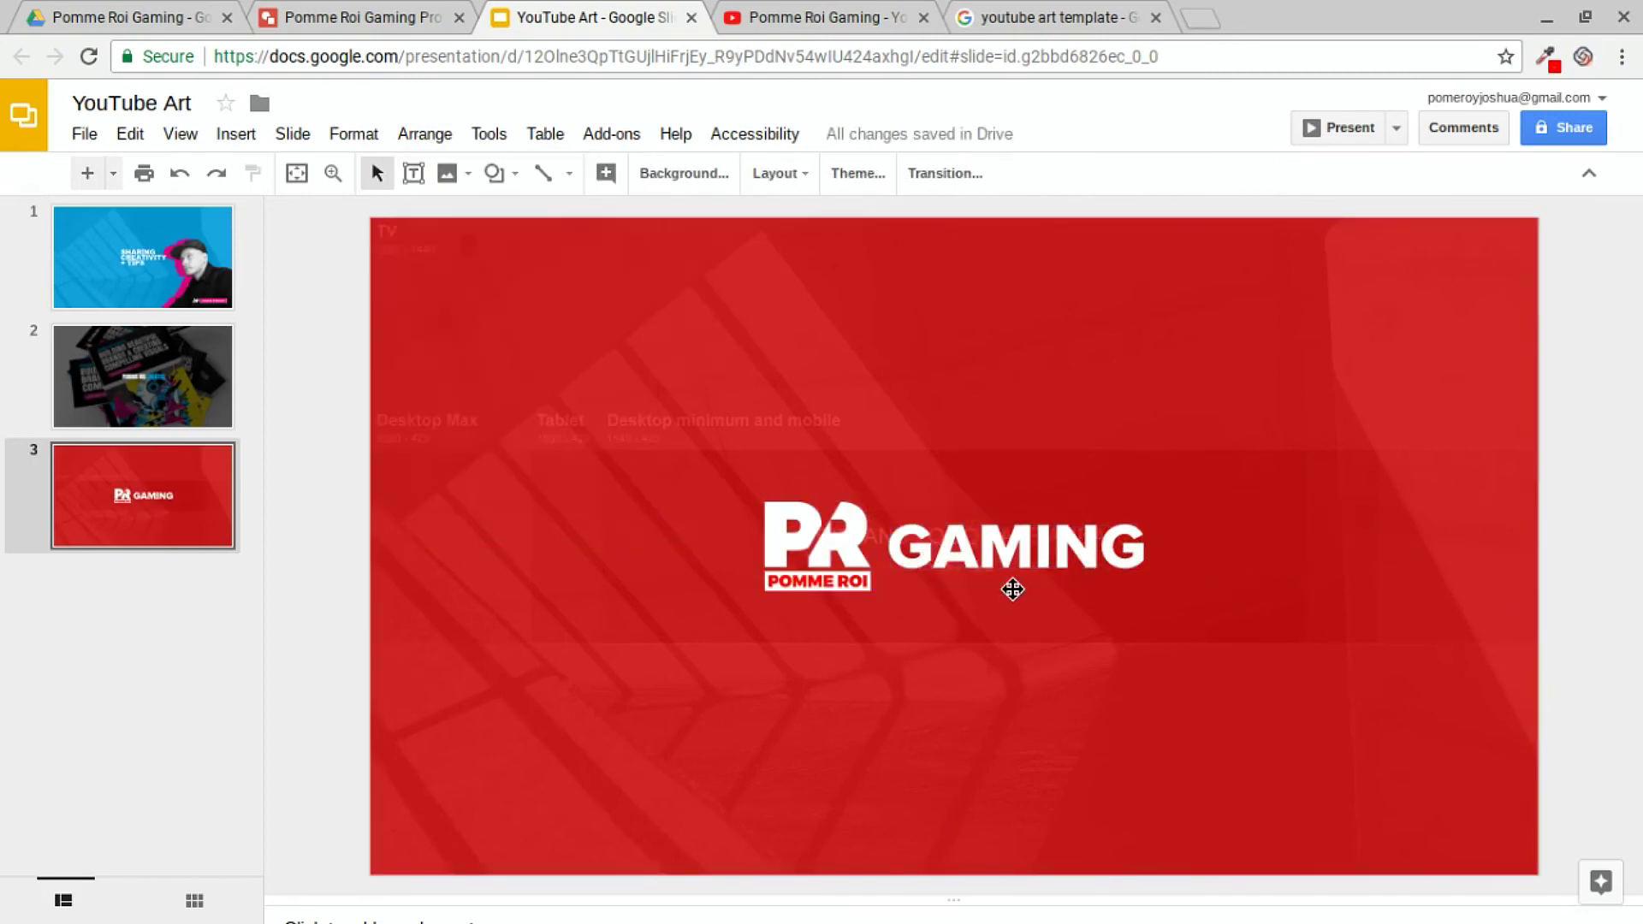
pyautogui.click(1023, 560)
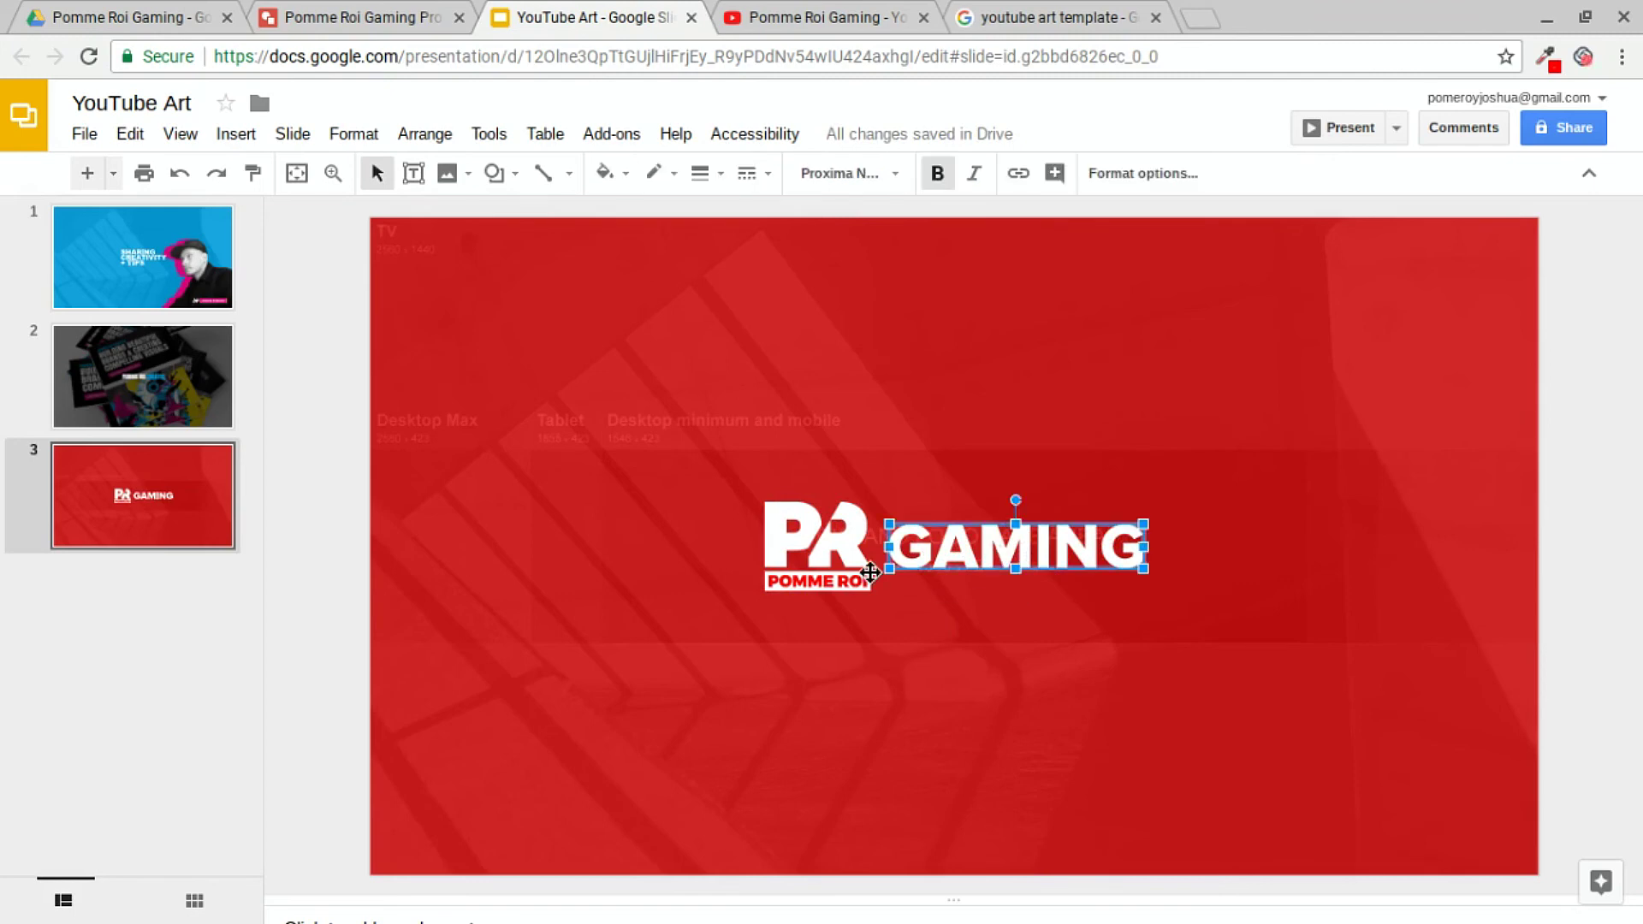
pyautogui.moveTo(1023, 561); pyautogui.dragTo(1060, 560)
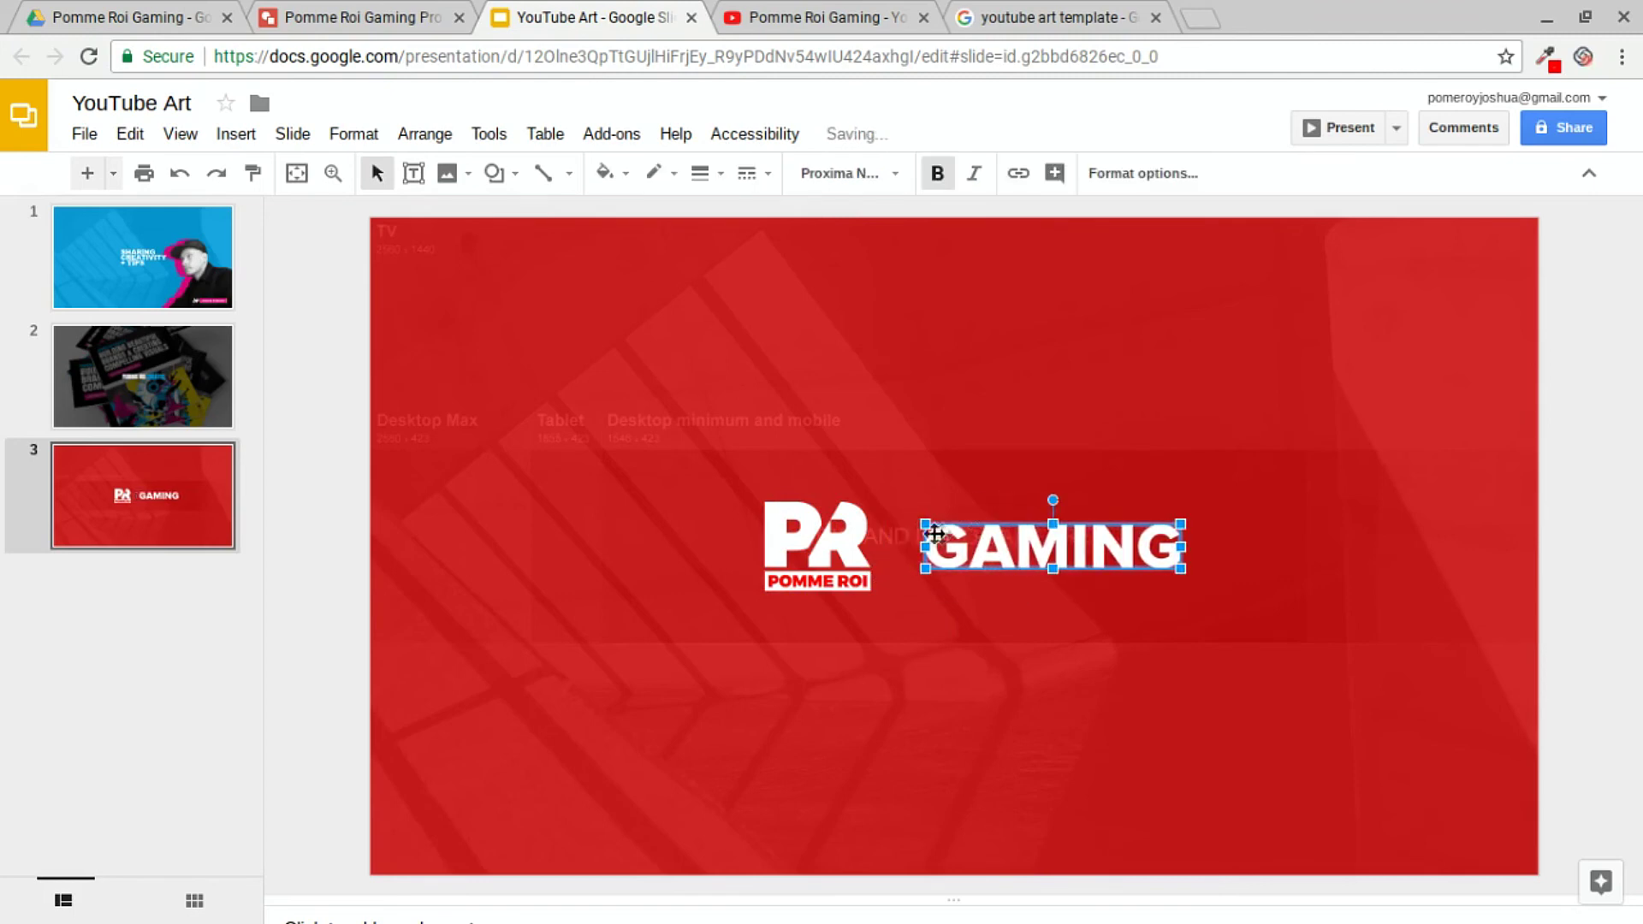
pyautogui.click(543, 173)
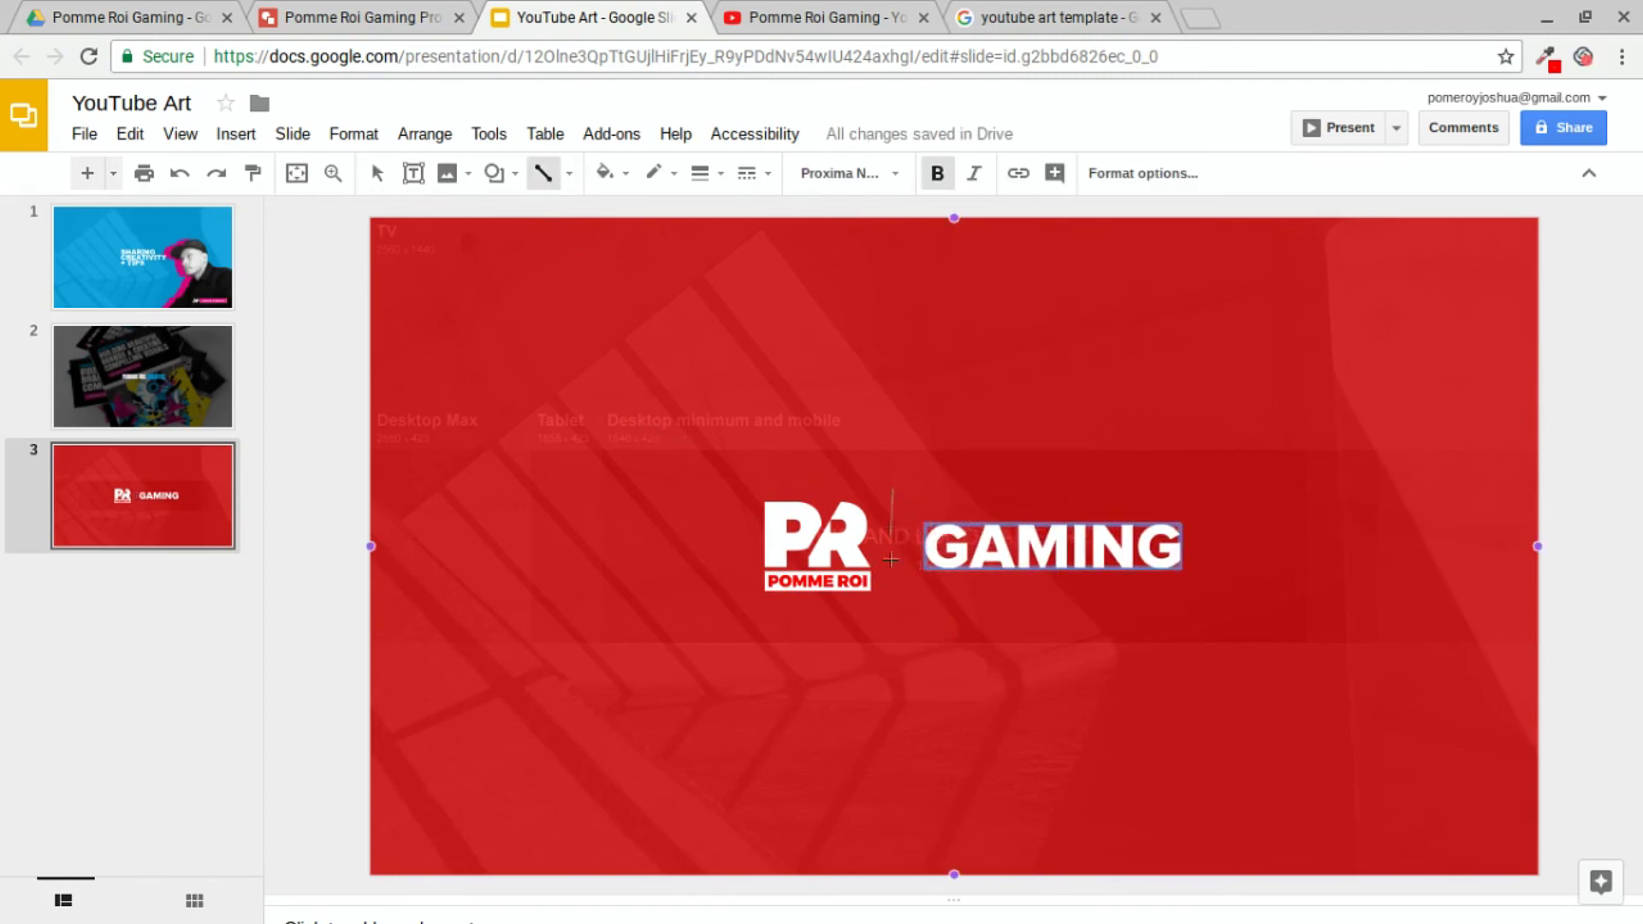
# Draw a white 4px vertical divider line between the PR logo and GAMING.
pyautogui.moveTo(890, 634); pyautogui.dragTo(893, 637)
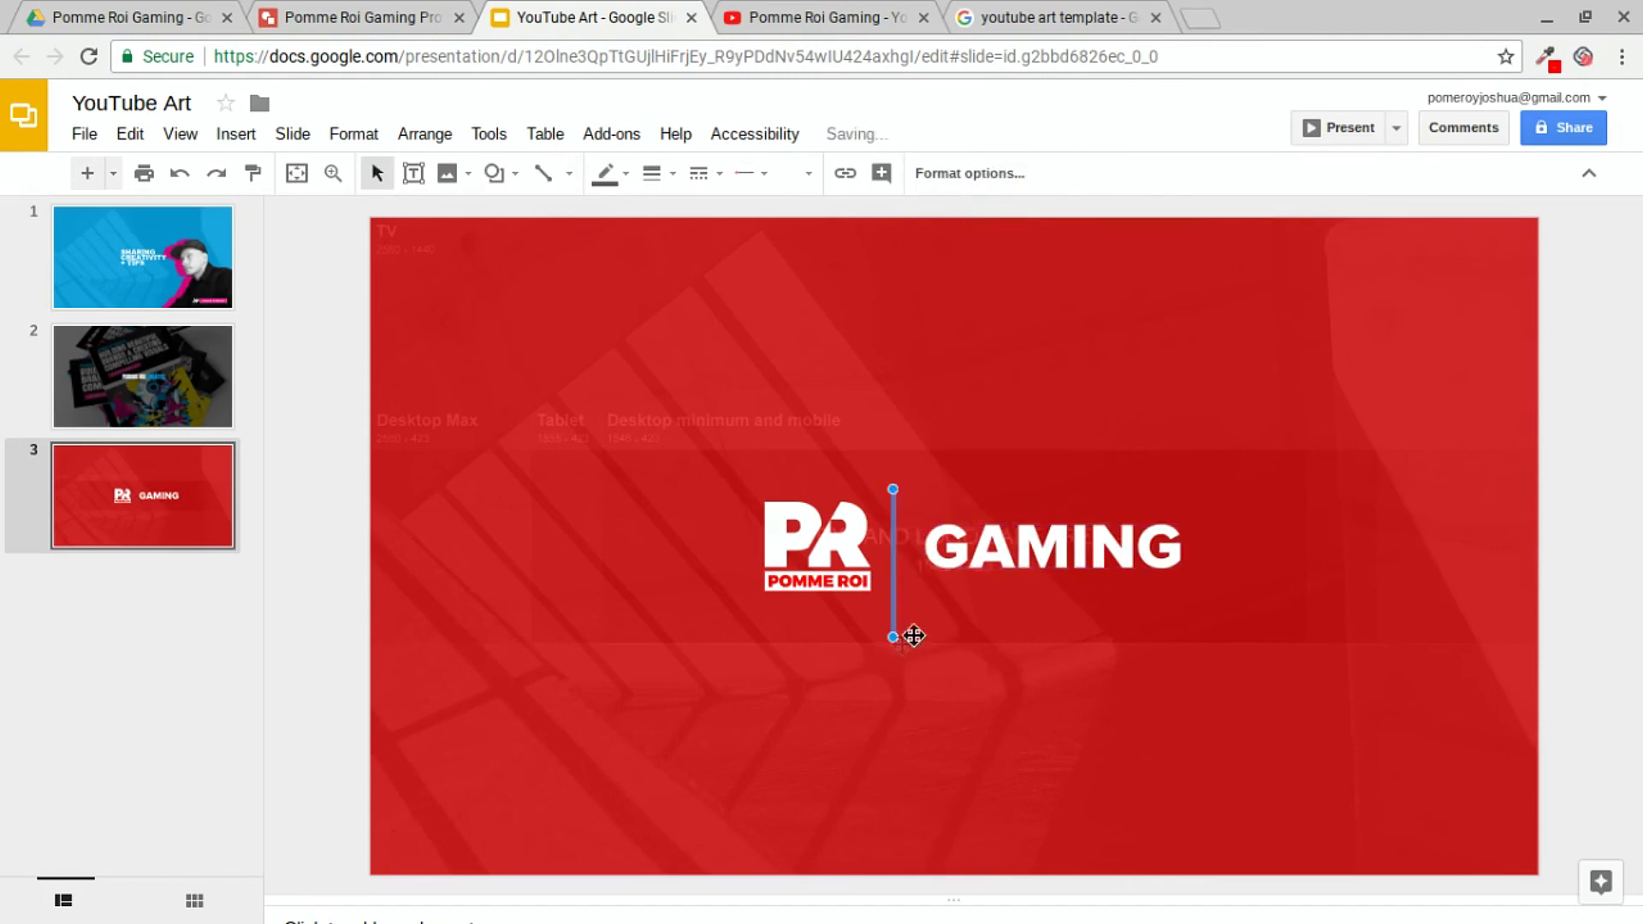
pyautogui.click(604, 175)
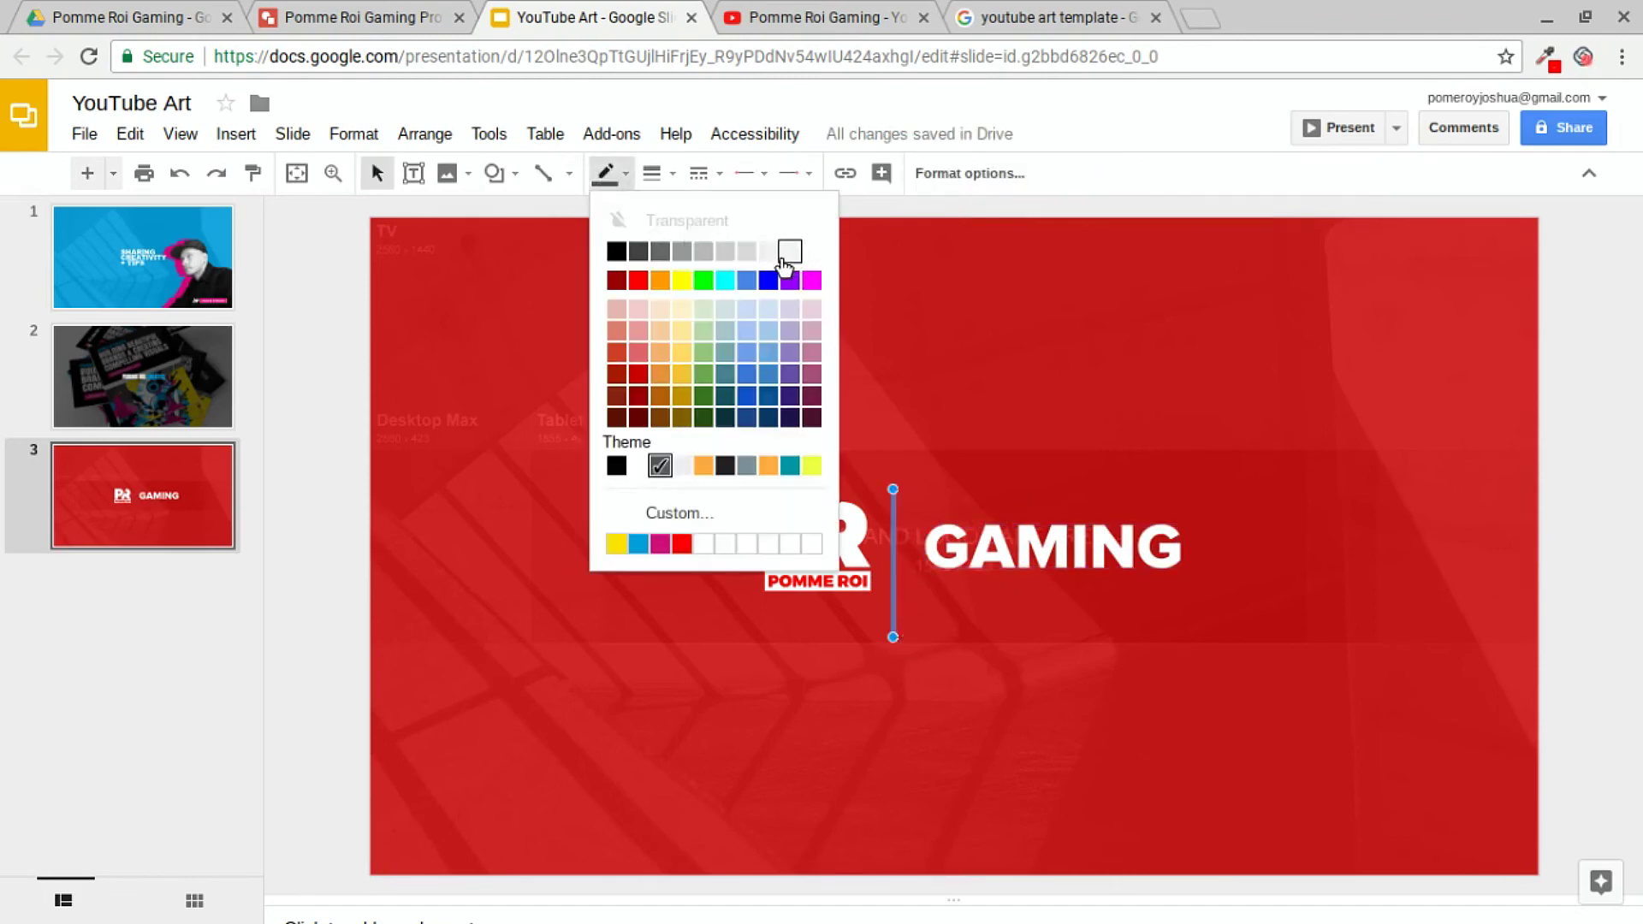
pyautogui.click(775, 255)
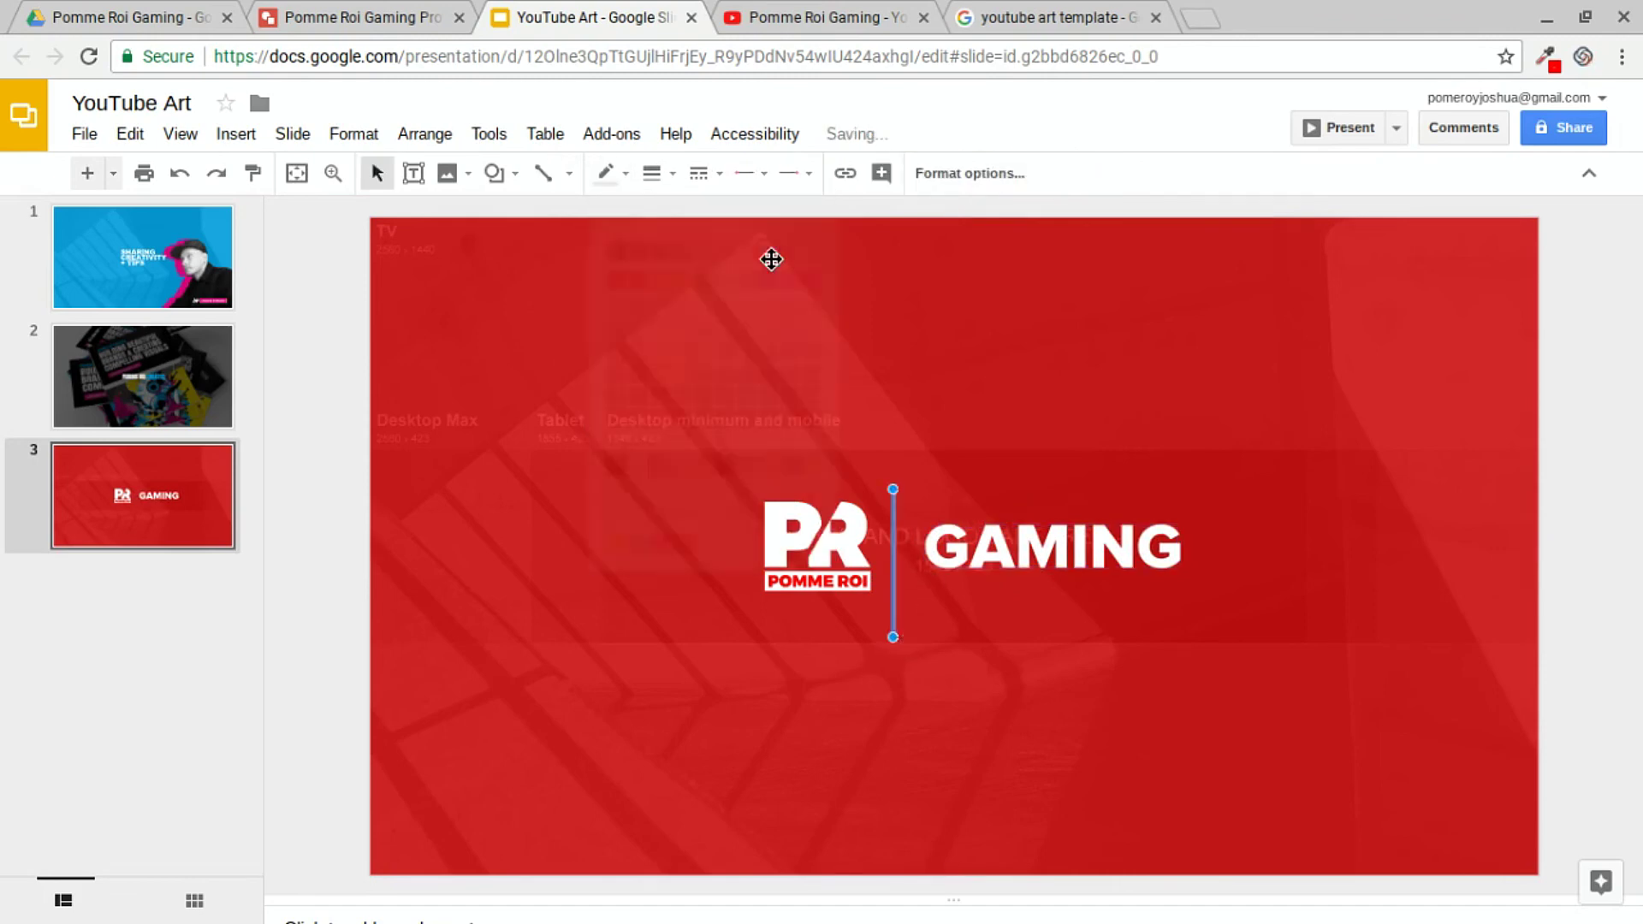
pyautogui.click(653, 173)
pyautogui.click(719, 319)
# Distribute the logo, divider and GAMING evenly horizontally.
pyautogui.hotkey('ctrl', 'a')
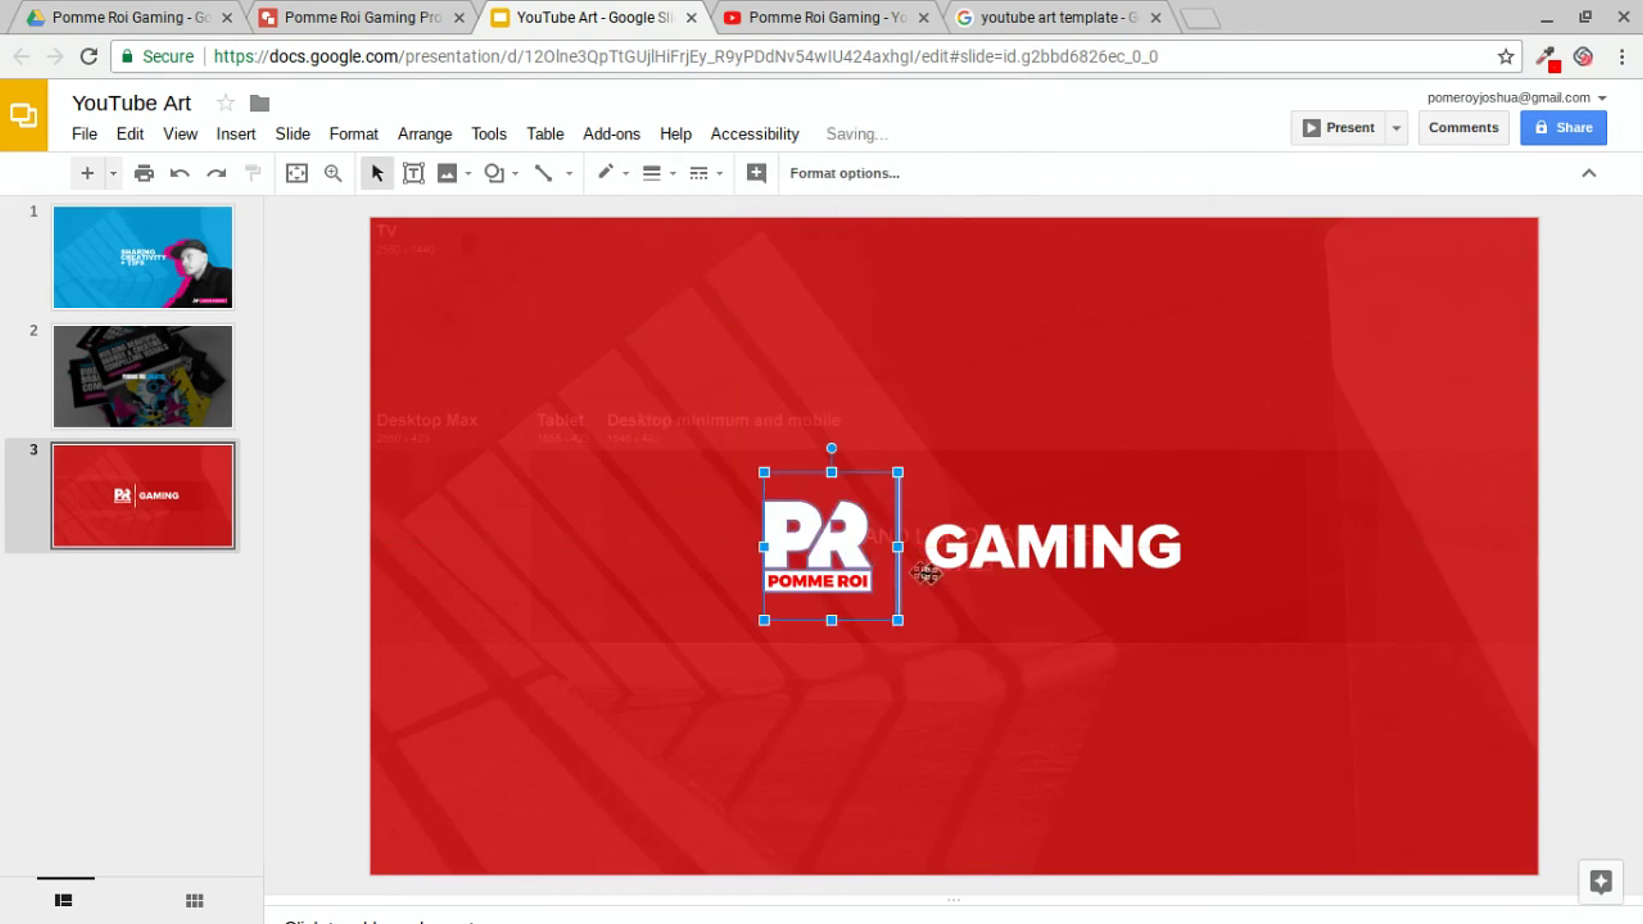
pyautogui.keyDown('shift'); pyautogui.click(926, 572); pyautogui.keyUp('shift')
pyautogui.click(423, 135)
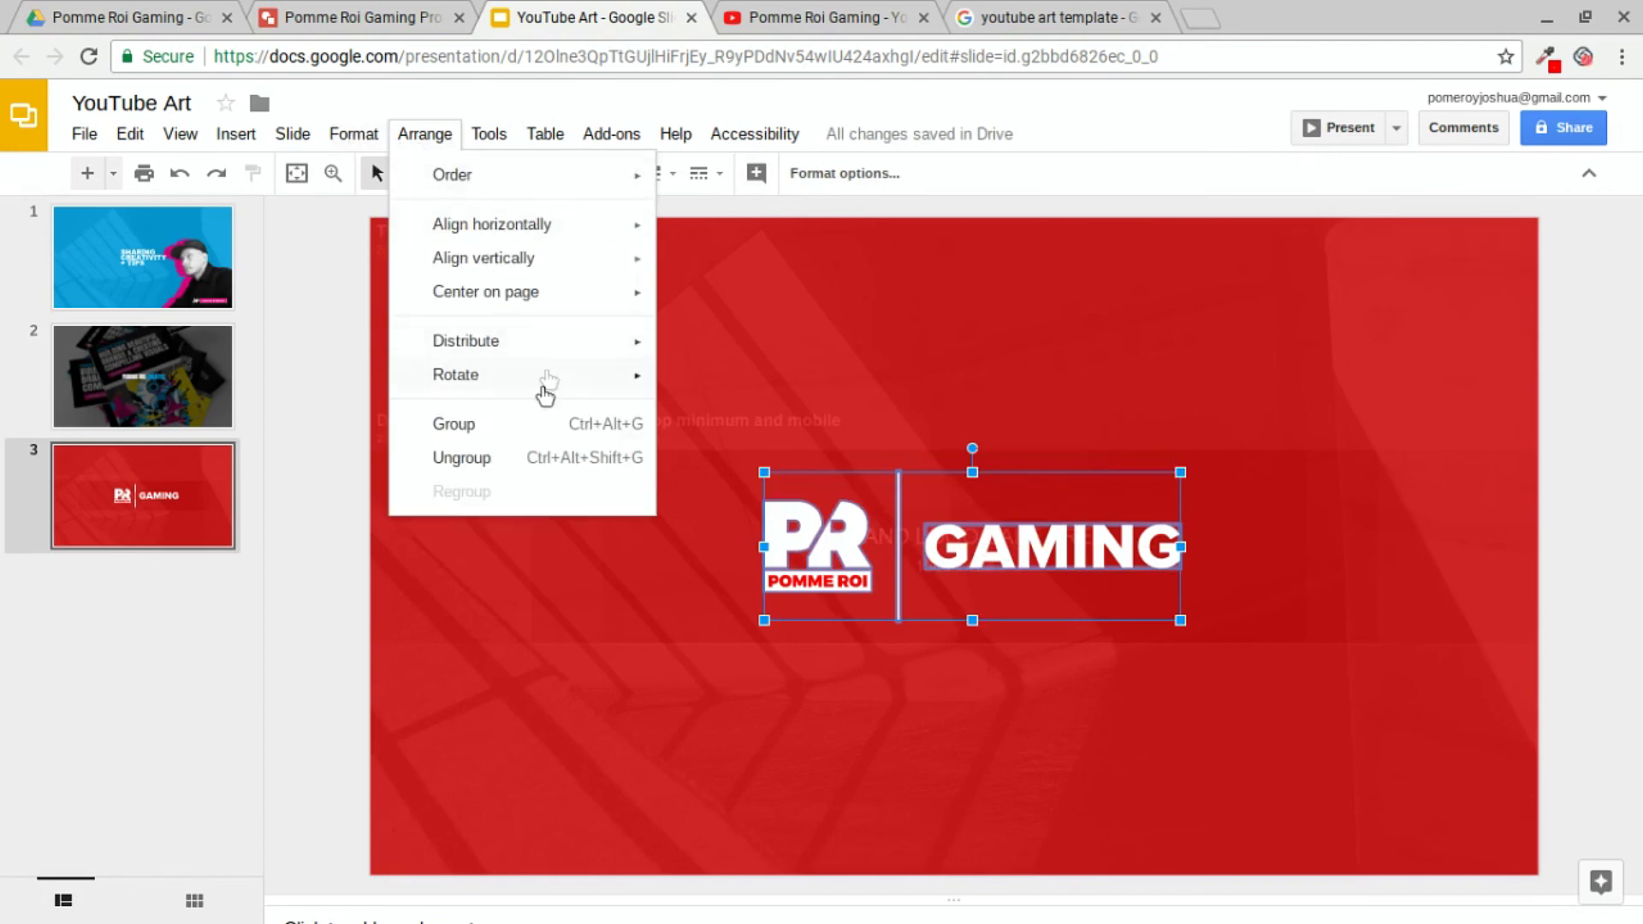
pyautogui.moveTo(563, 350)
pyautogui.click(741, 350)
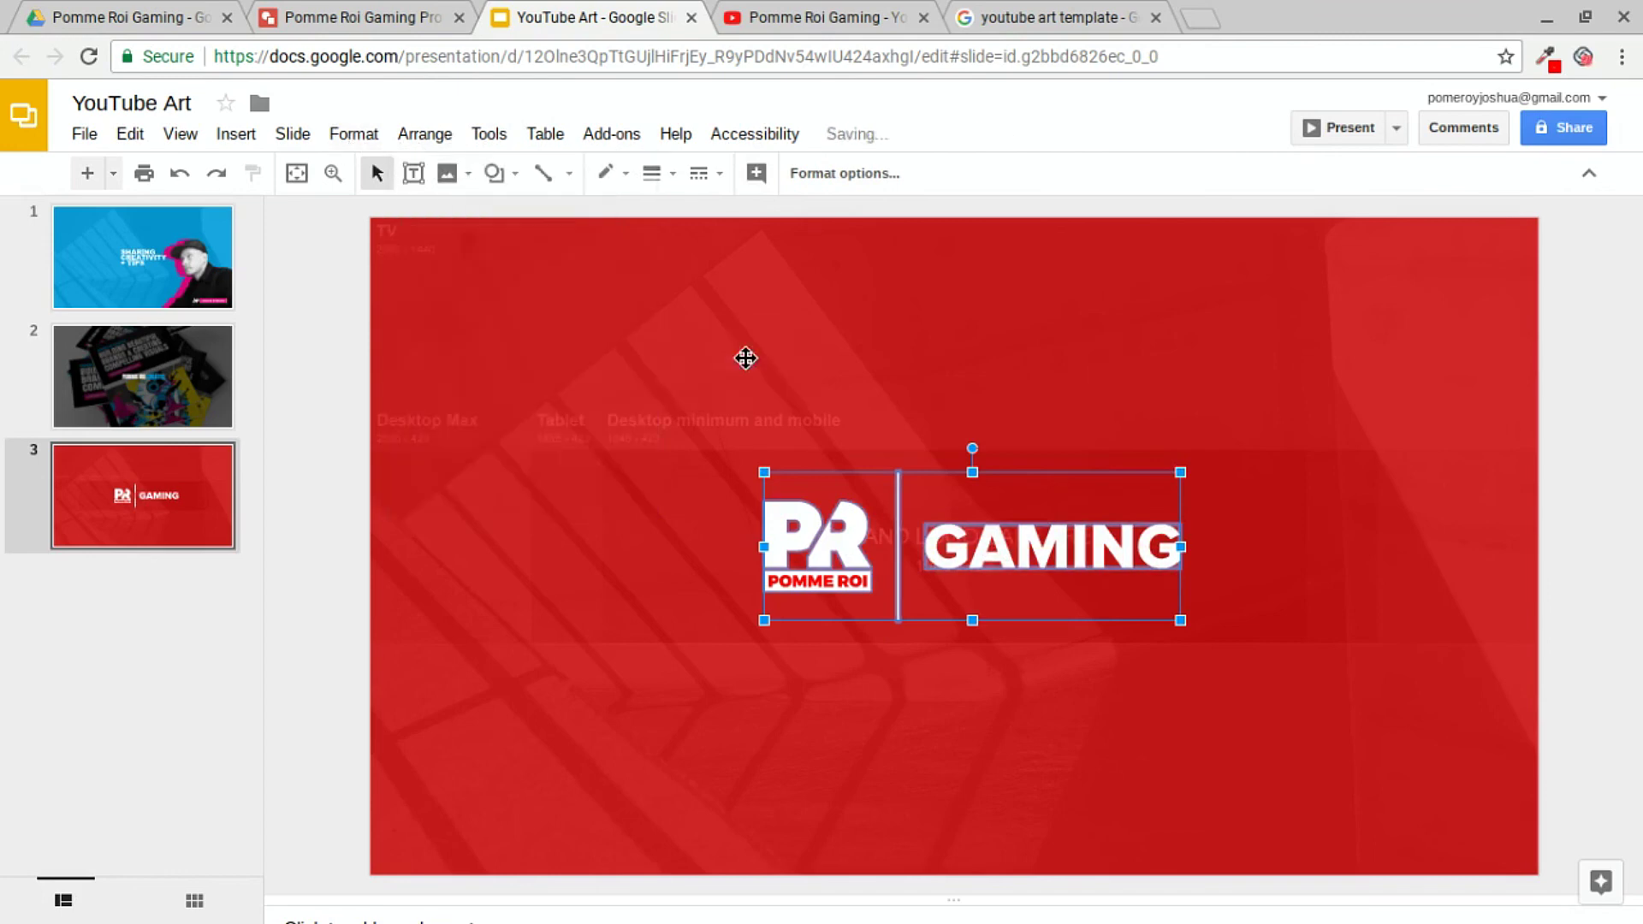
pyautogui.press('Escape')
# Drag the channel art template off the slide and delete it.
pyautogui.moveTo(406, 376); pyautogui.dragTo(1598, 426)
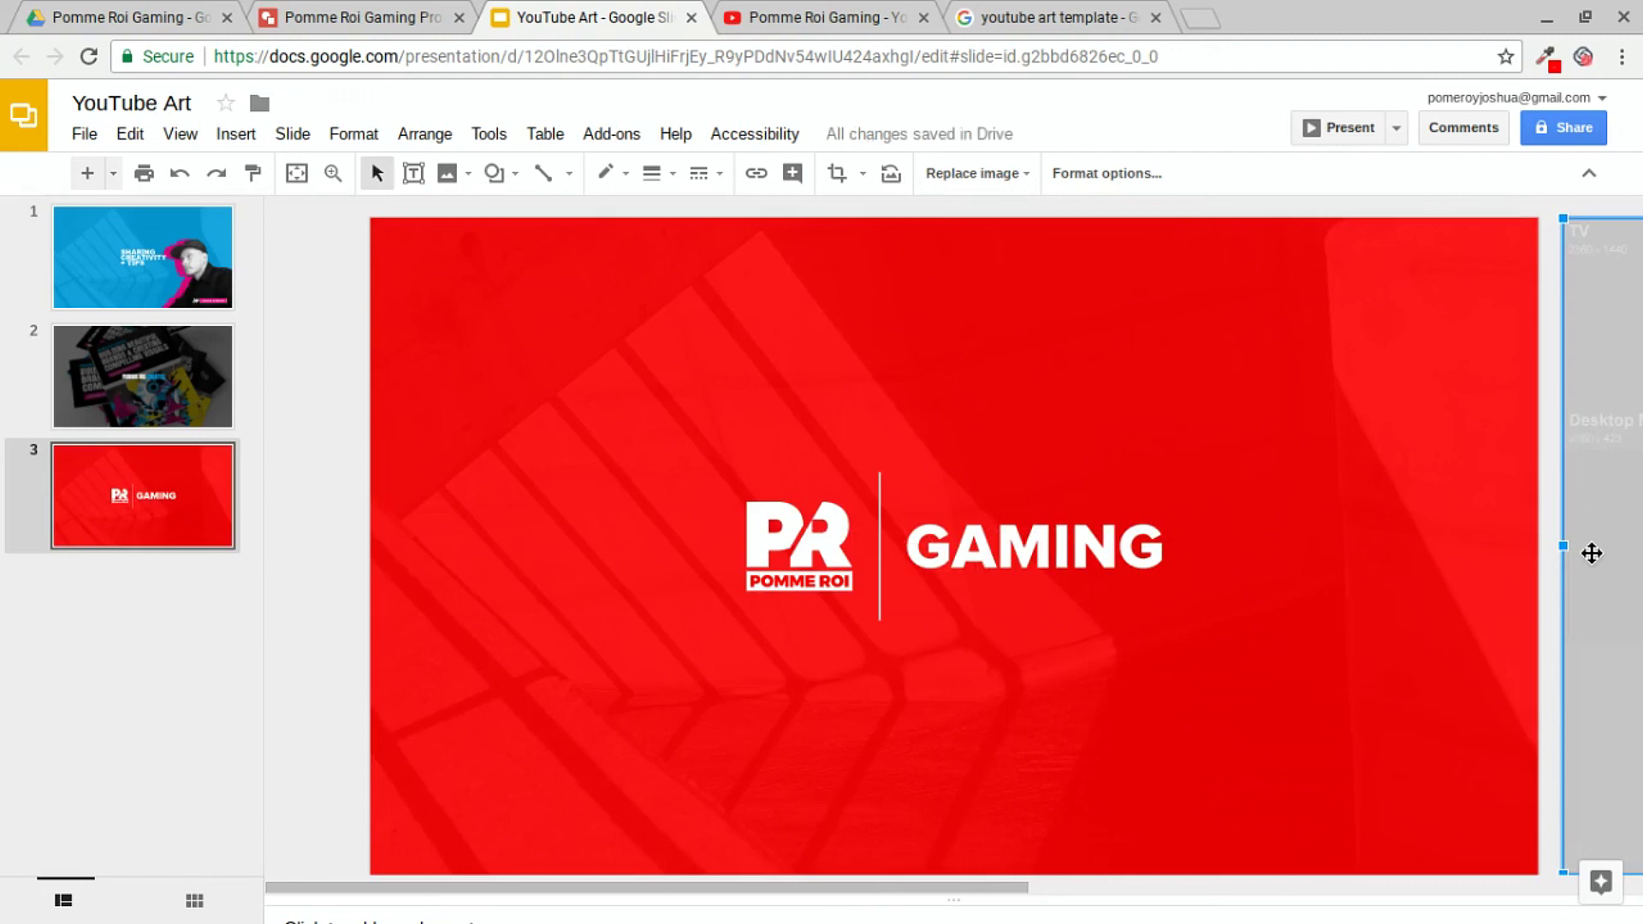
pyautogui.press('Delete')
pyautogui.click(359, 17)
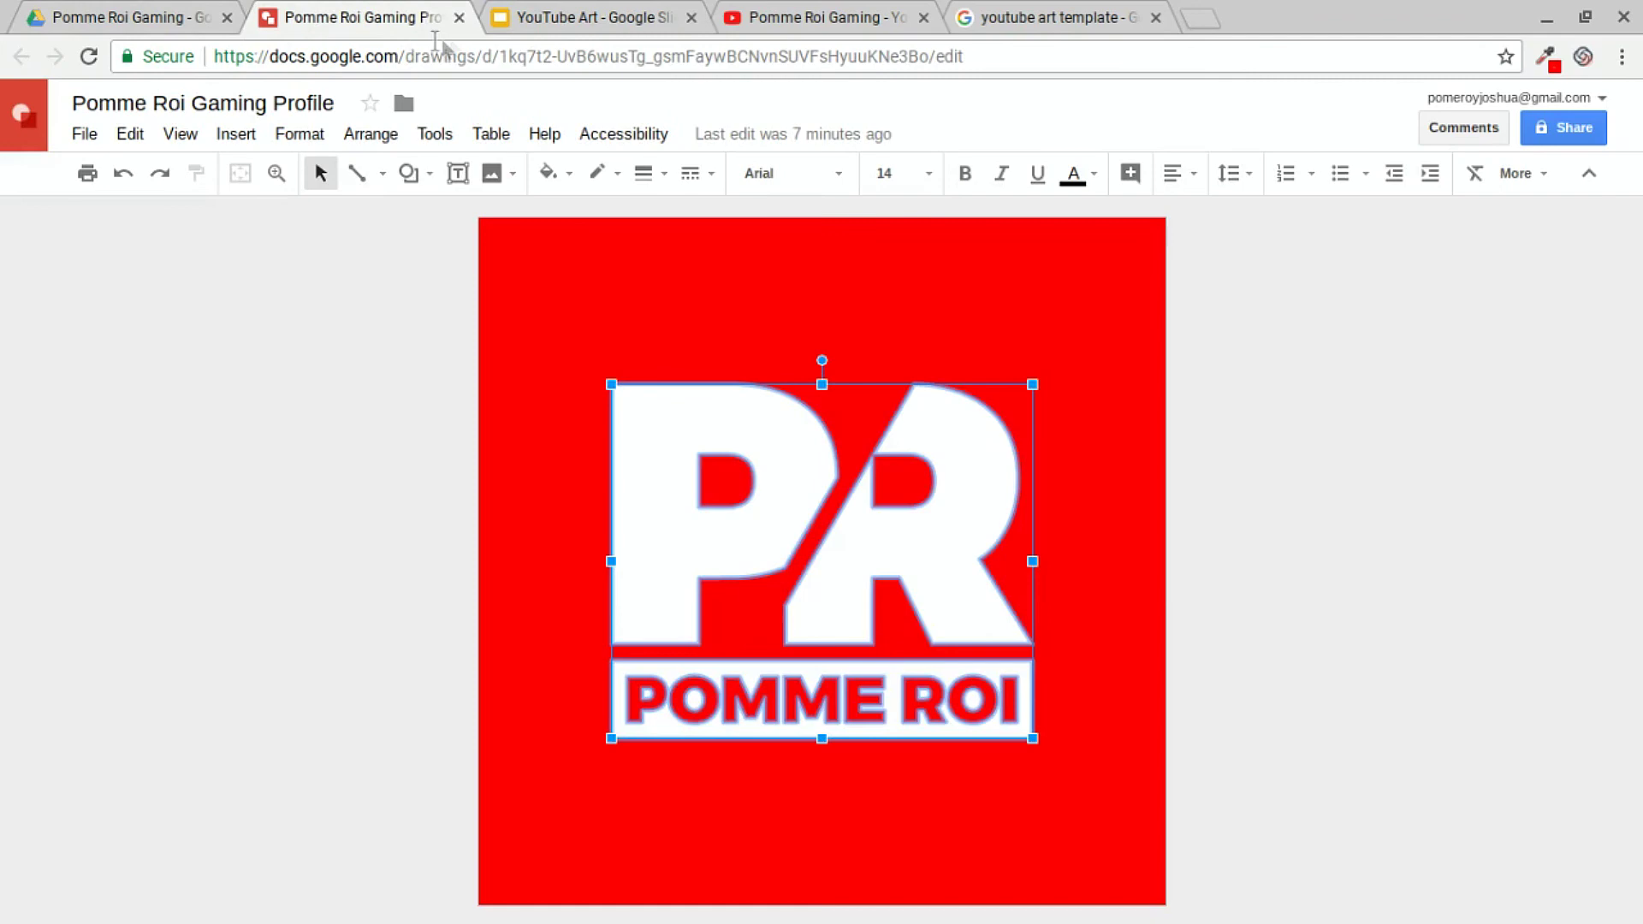
pyautogui.click(459, 17)
# Download the slide as a PNG image.
pyautogui.click(84, 133)
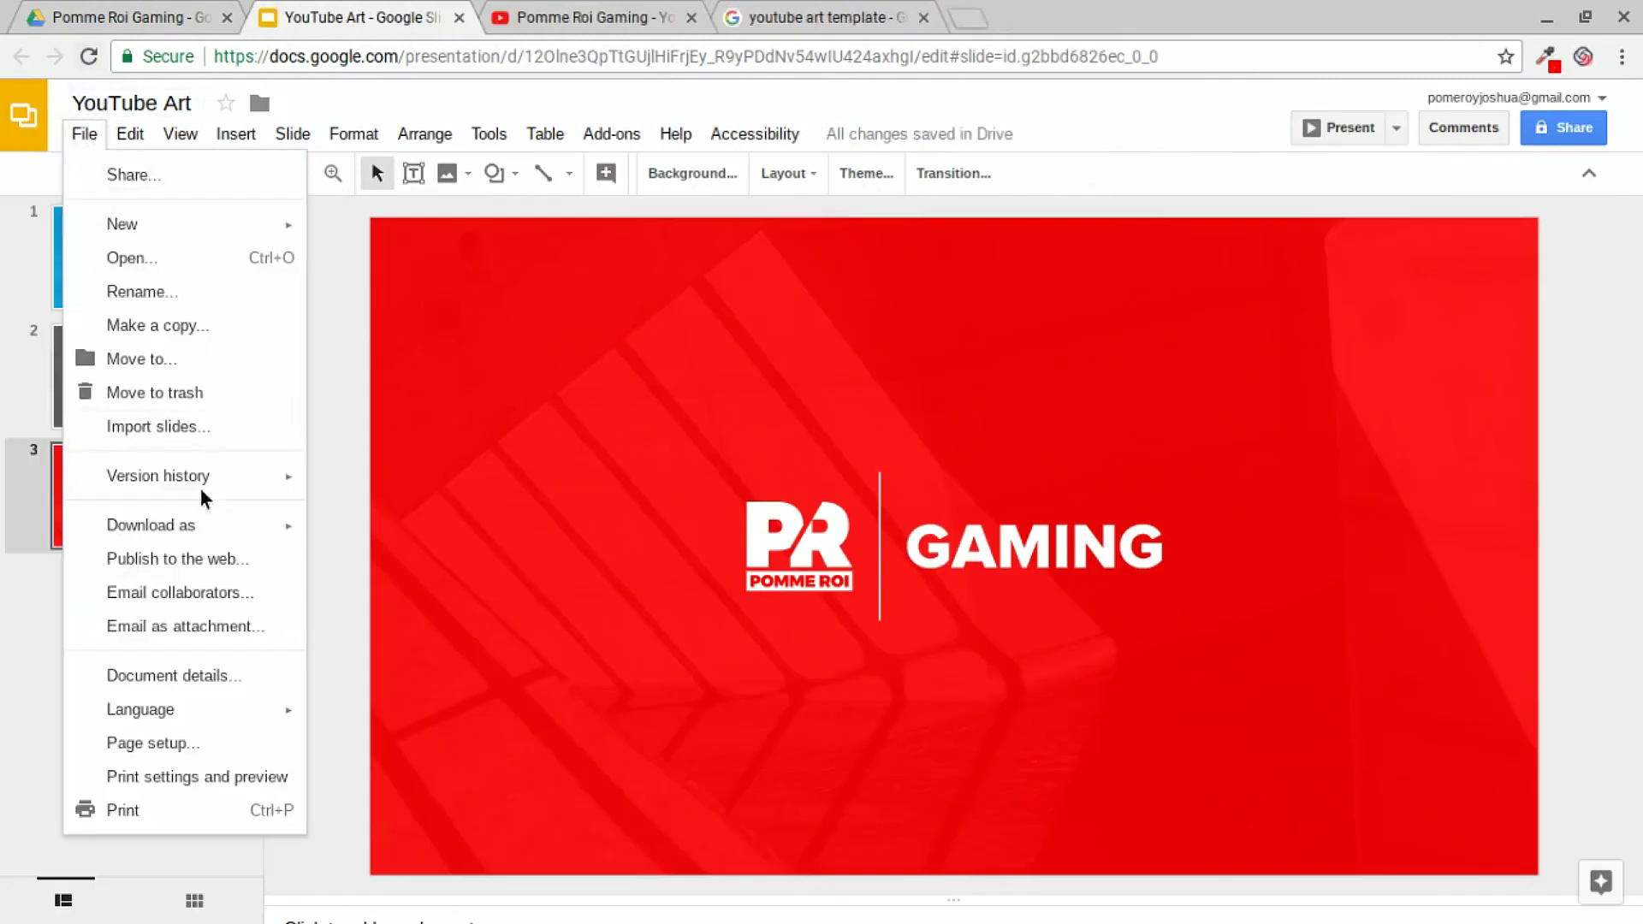
pyautogui.moveTo(257, 537)
pyautogui.click(424, 703)
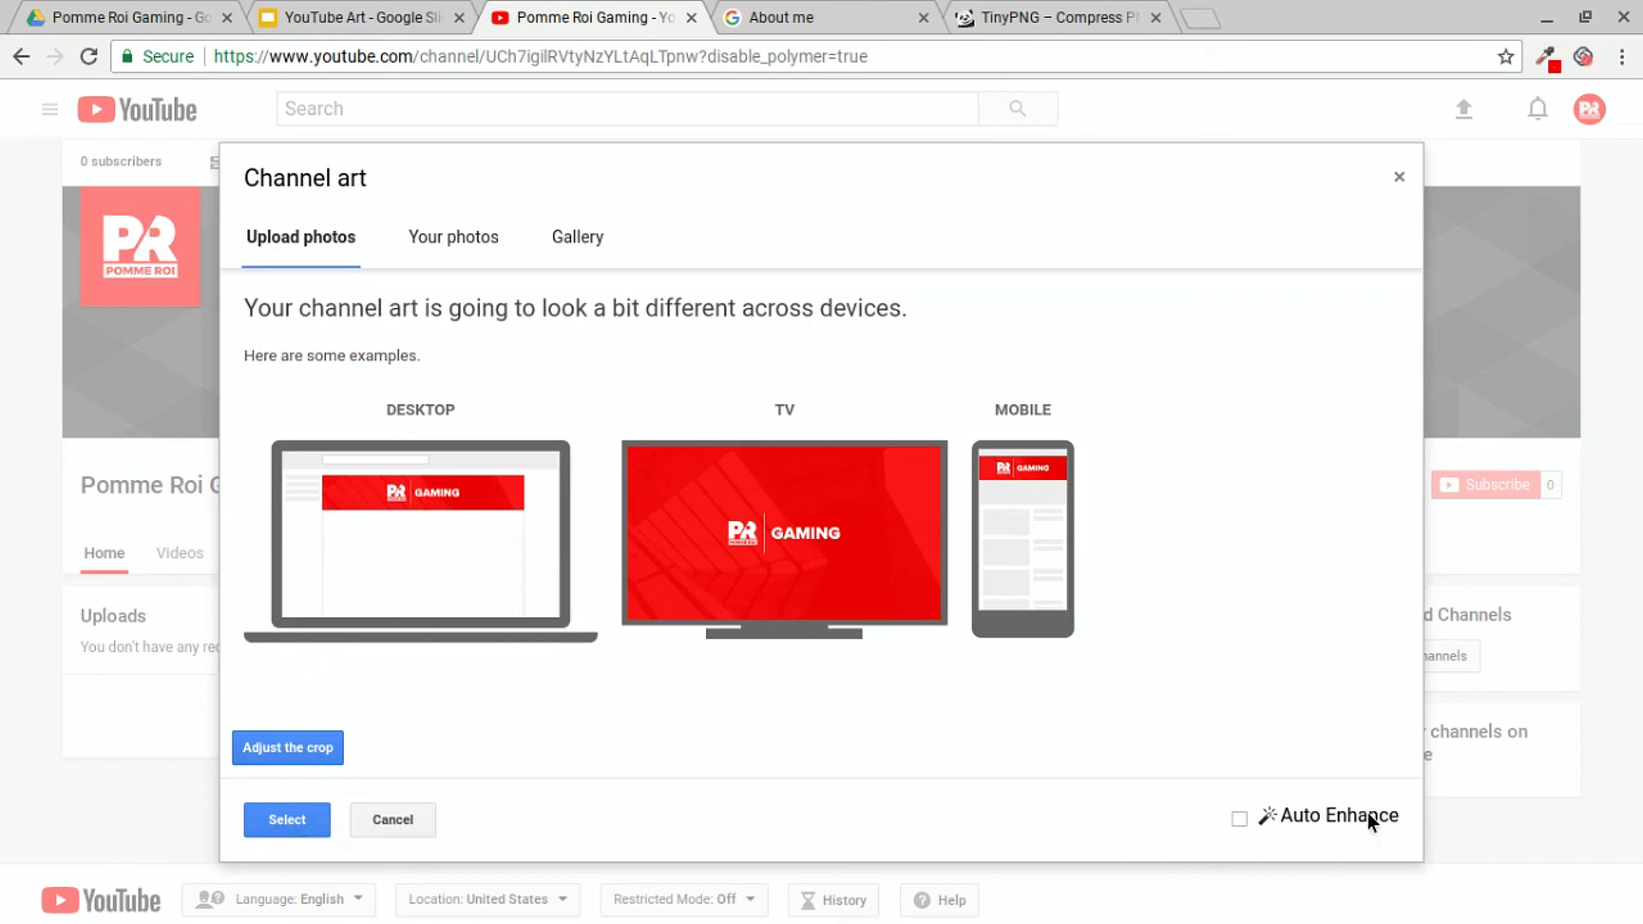
# Confirm the red PR POMME ROI GAMING image as channel art and view the public channel page.
pyautogui.click(298, 822)
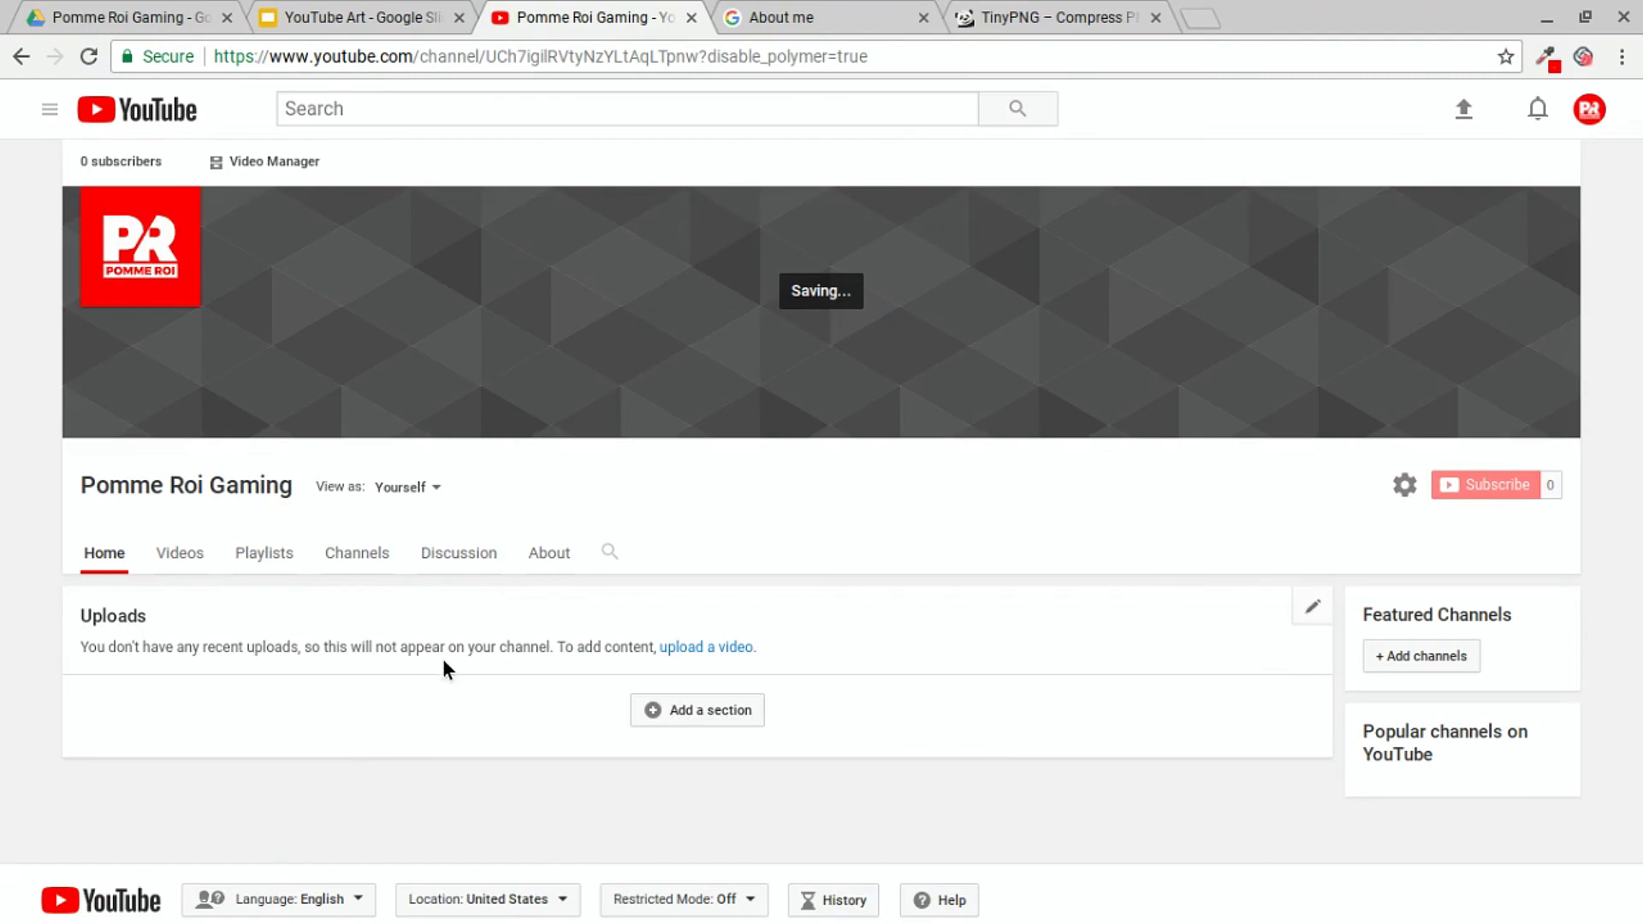
pyautogui.scroll(-1, 233, 717)
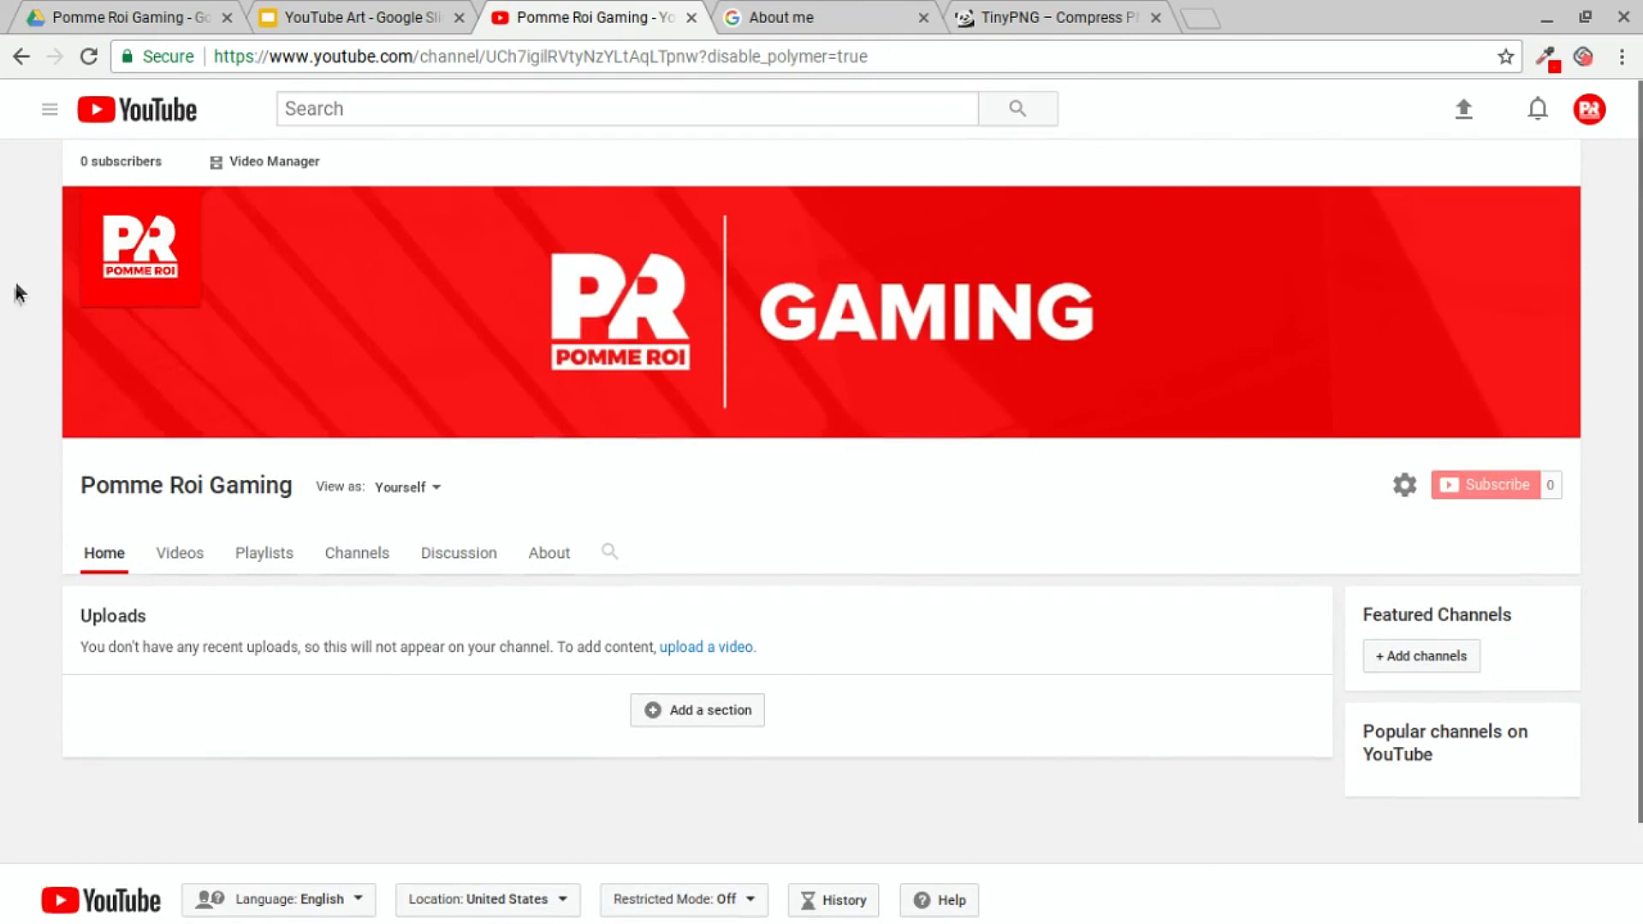
pyautogui.click(1155, 17)
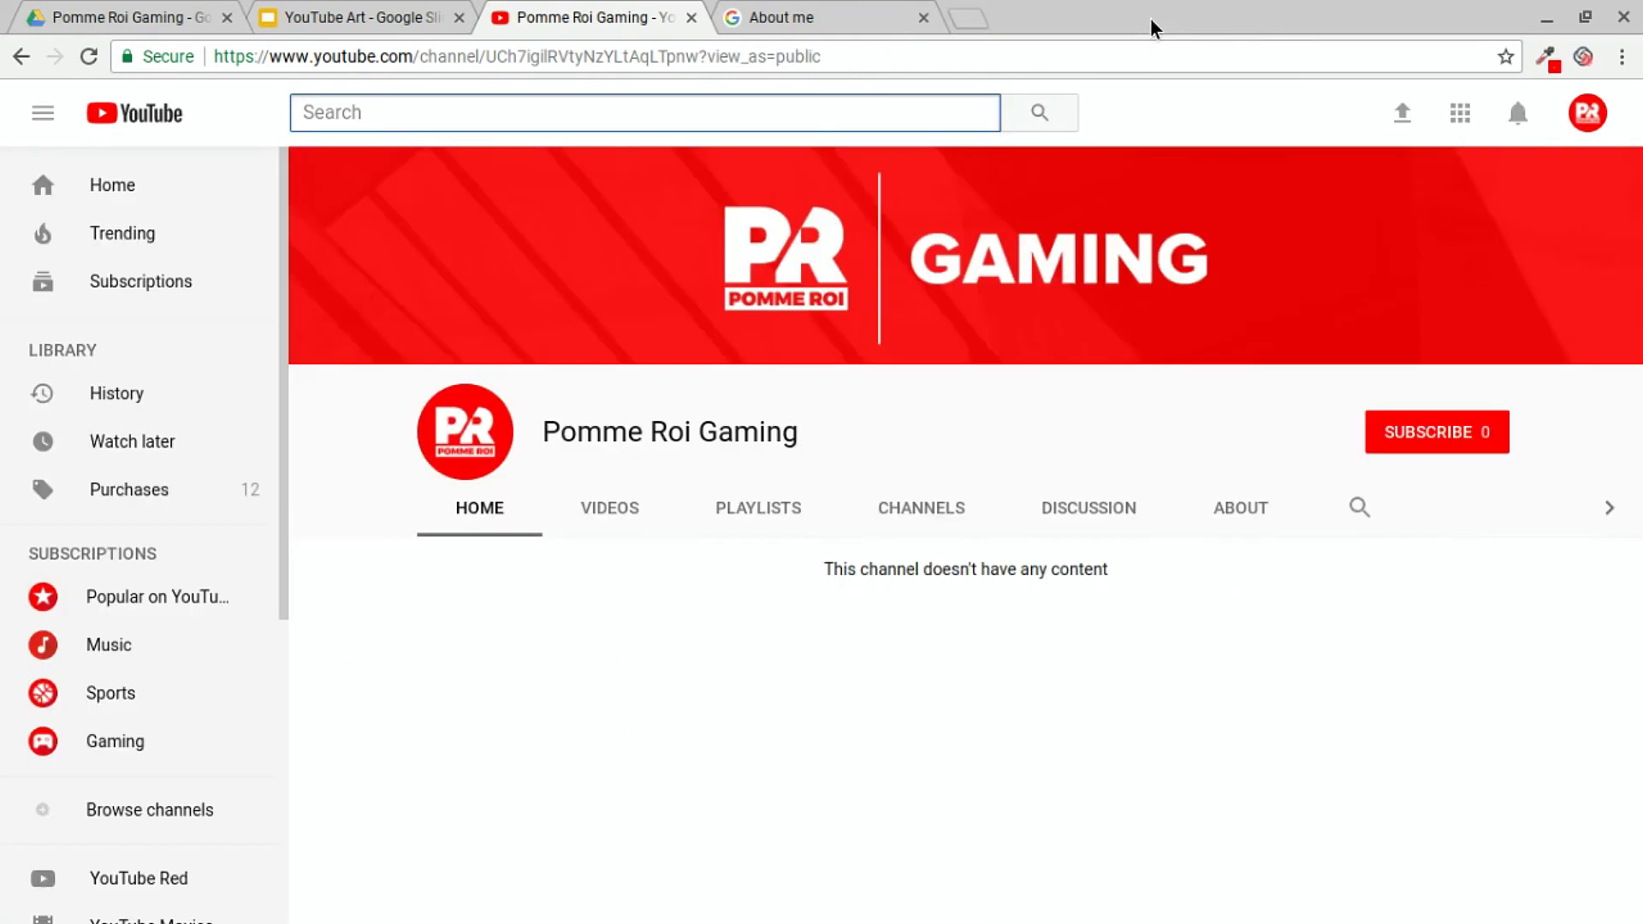